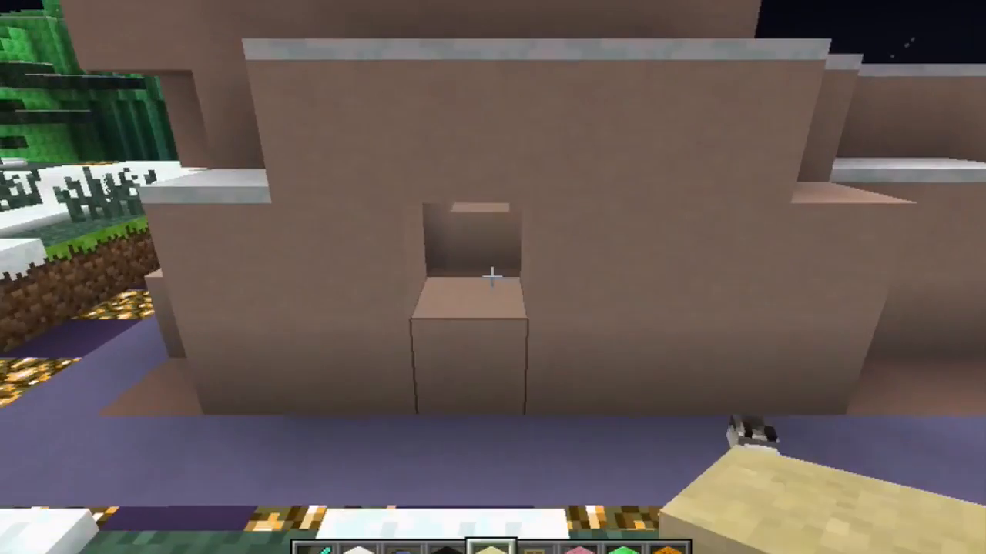
# Fly through the snowy night world to examine the terracotta building and the sunken village in the purple pit.
pyautogui.click(491, 275)
pyautogui.press('w')
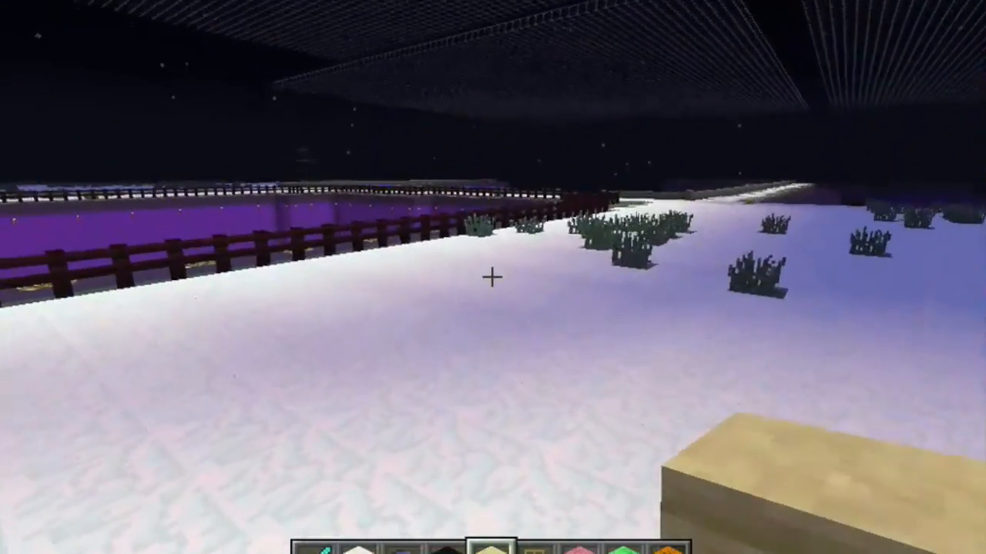
pyautogui.press('w')
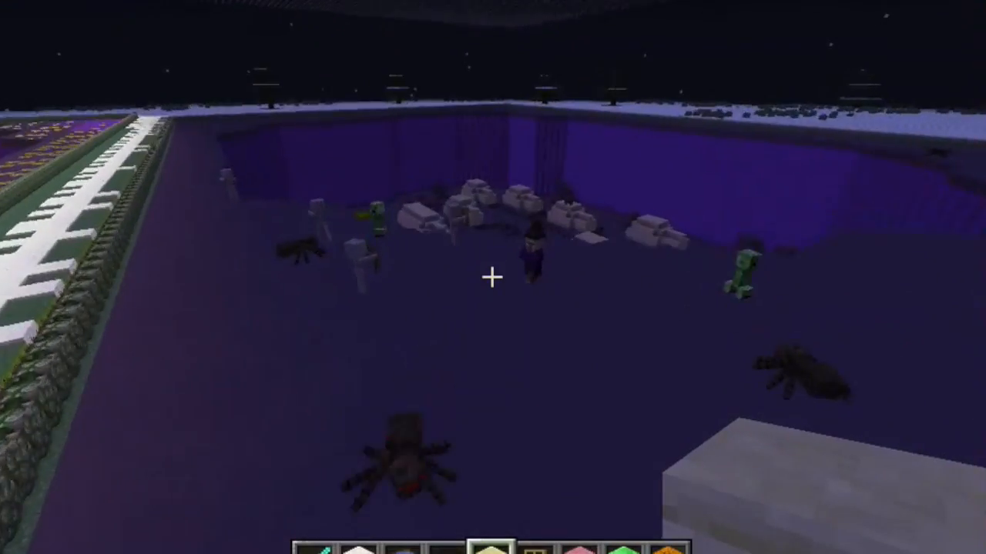
pyautogui.press('w')
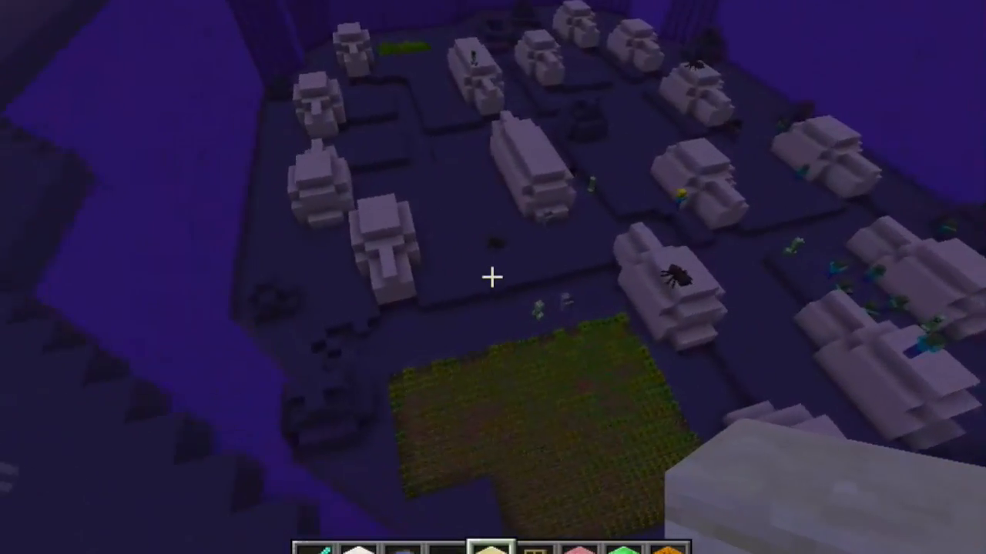
pyautogui.press('w')
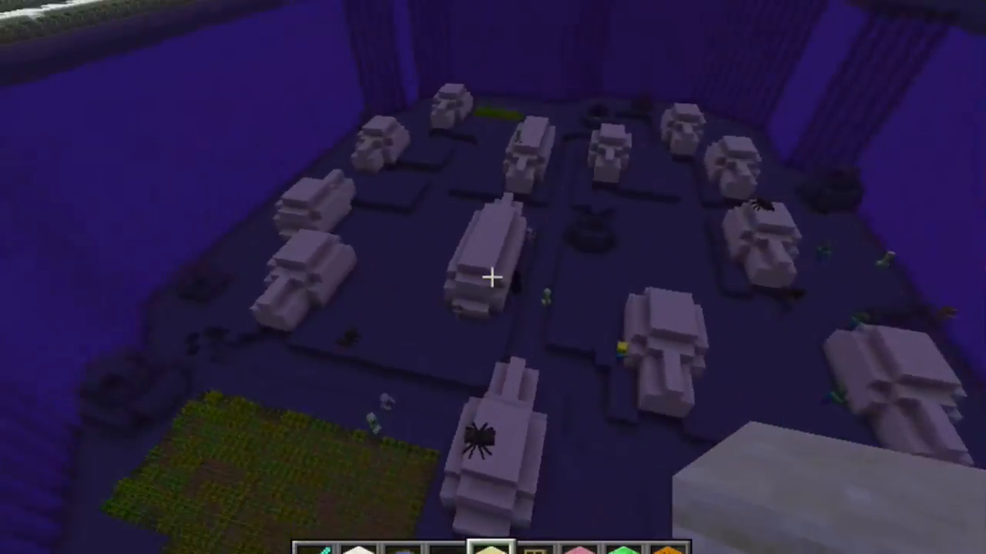
pyautogui.press('w')
pyautogui.press('w')
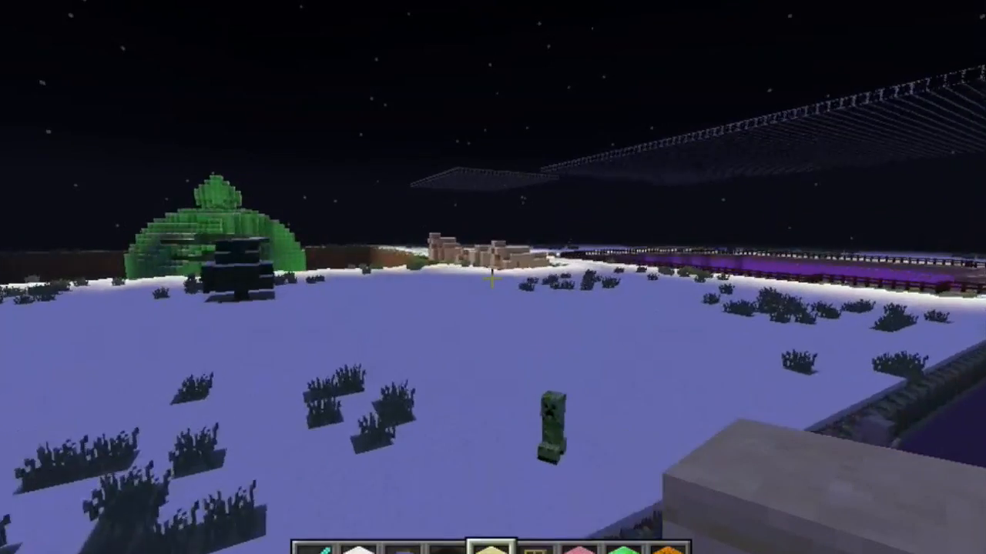
pyautogui.press('w')
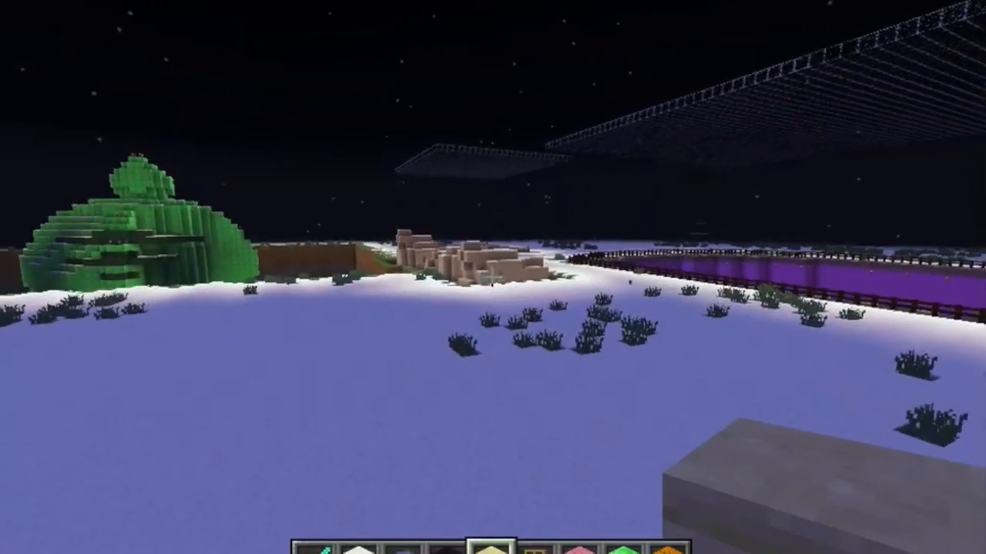
pyautogui.press('w')
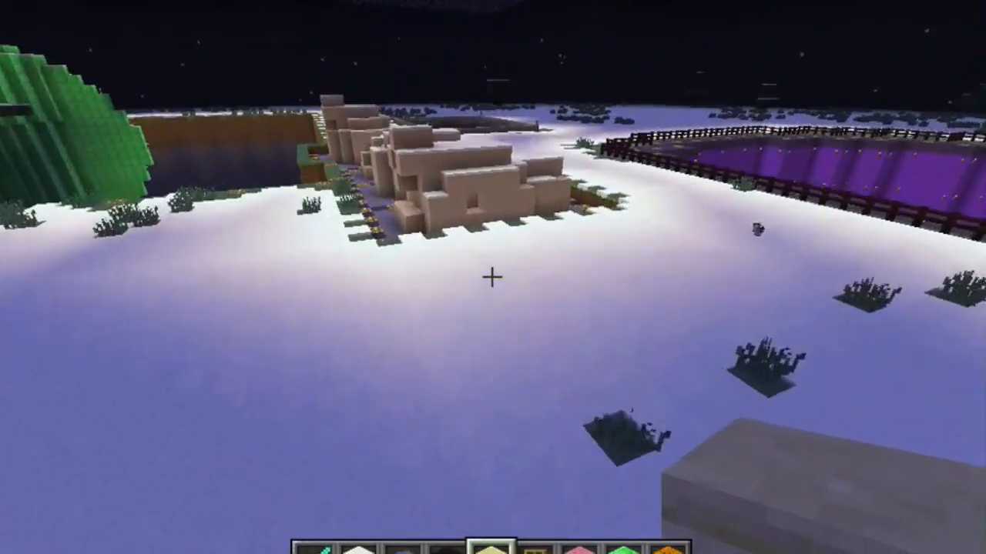
pyautogui.press('w')
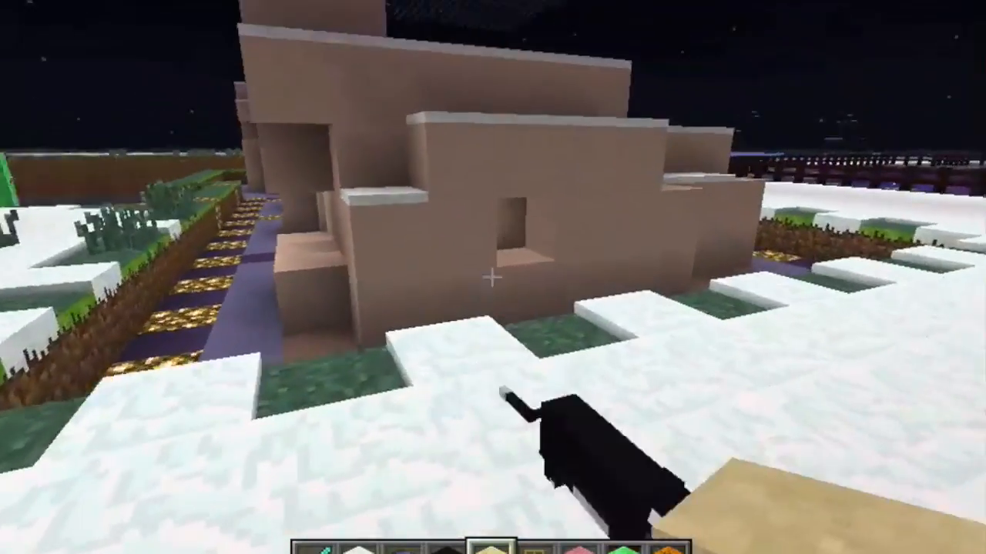
pyautogui.press('d')
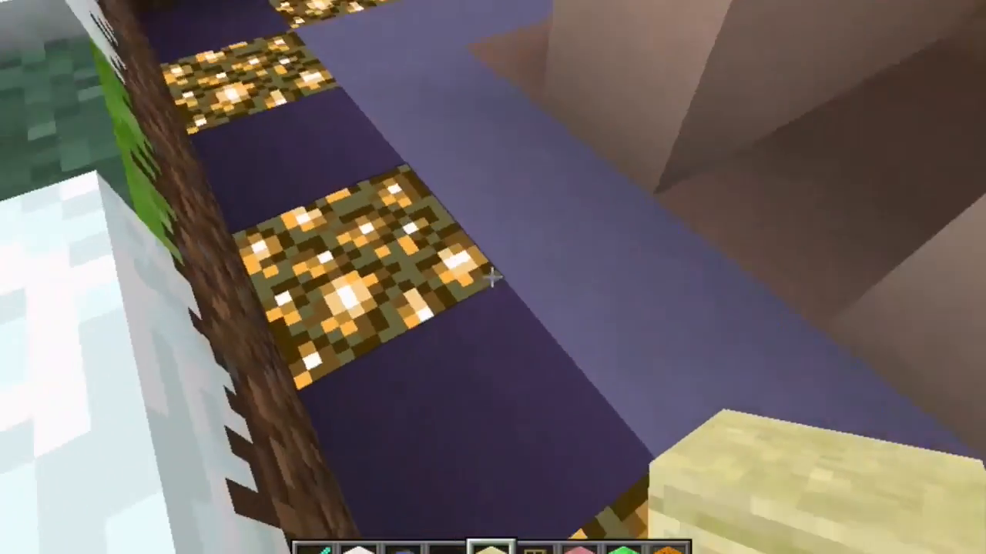
pyautogui.press('w')
pyautogui.press('w')
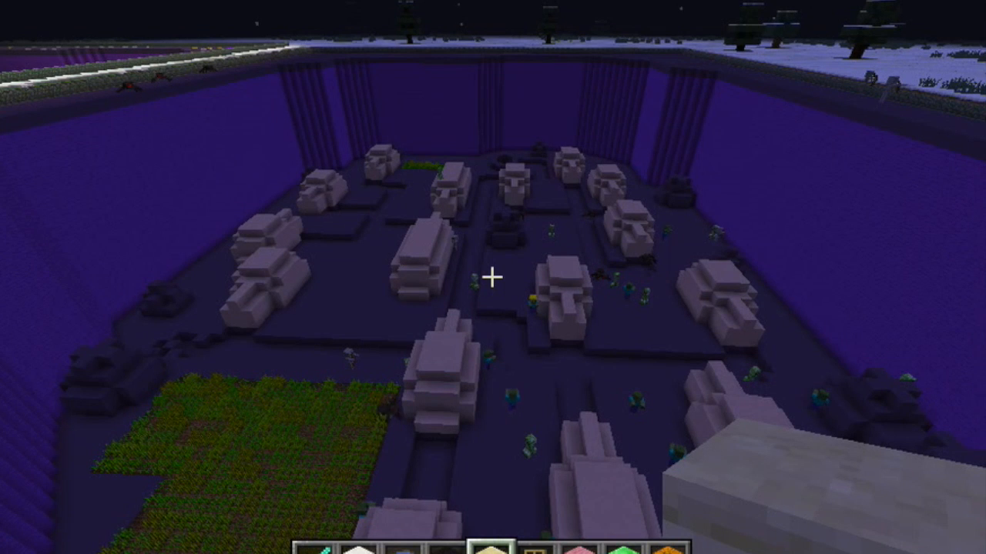
# Switch to MCEdit and load the Minecraft world containing the sunken village pit.
pyautogui.press('Escape')
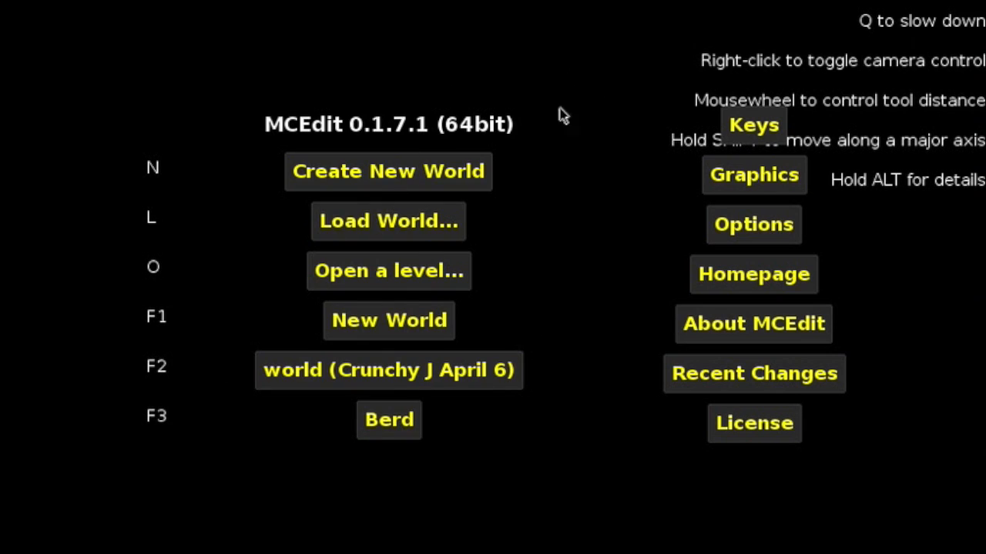
pyautogui.click(393, 222)
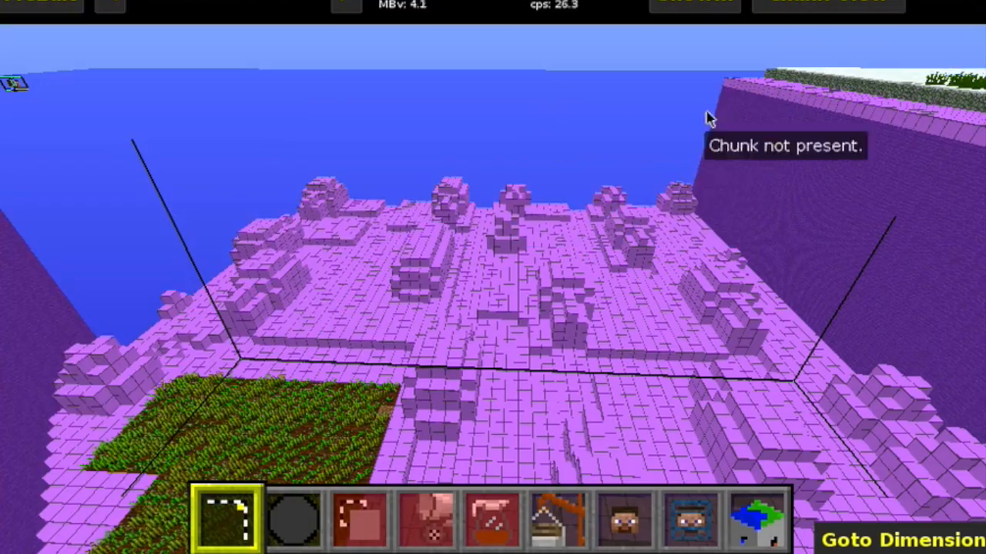
pyautogui.press('w')
pyautogui.press('d')
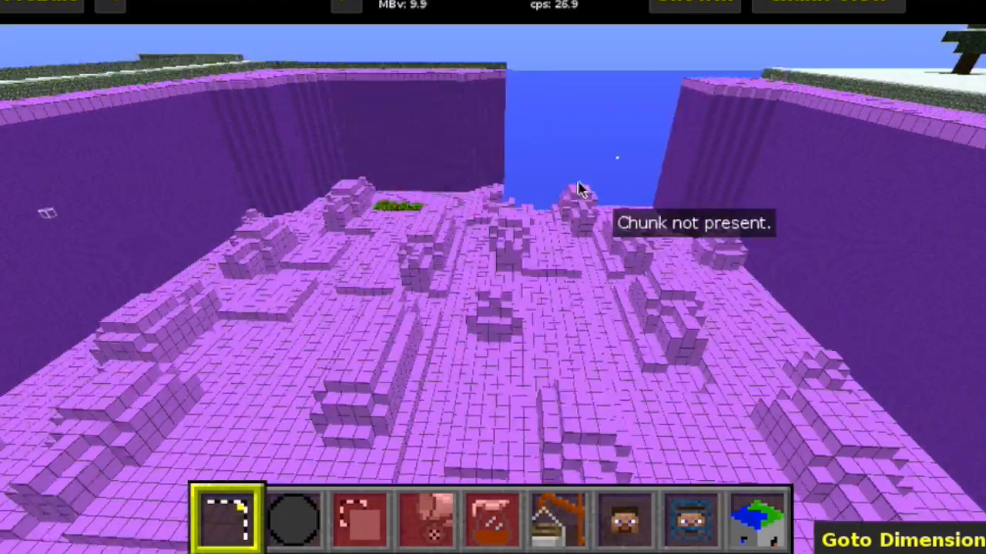
pyautogui.press('s')
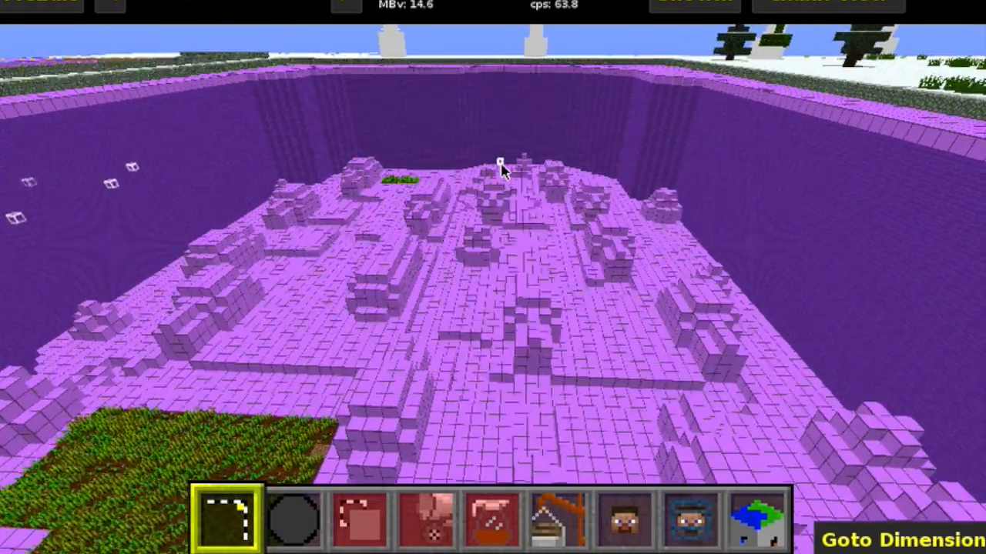
pyautogui.press('w')
# Examine the village pit and the neighbouring pit across the snowy path from several sides.
pyautogui.press('alt')
pyautogui.rightClick(491, 205)
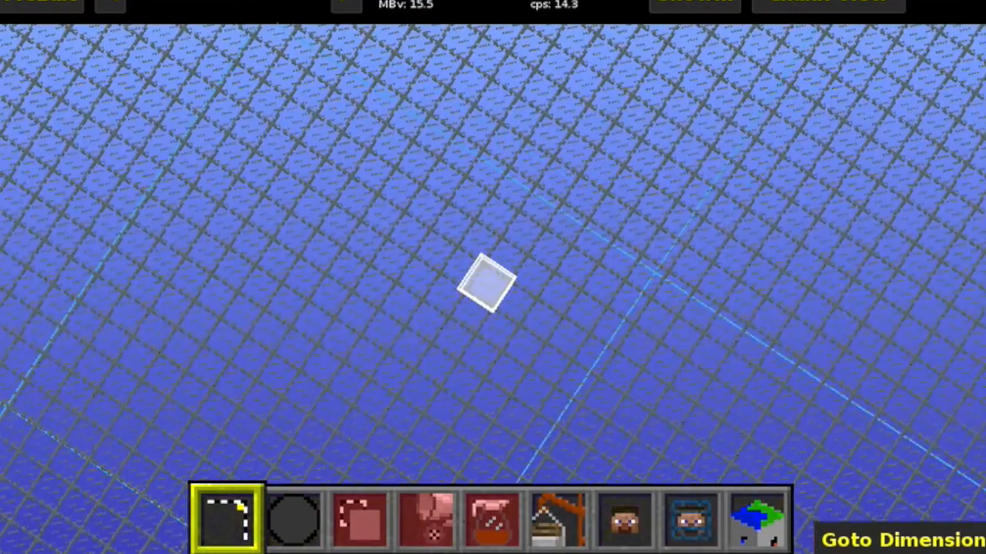
pyautogui.moveTo(491, 205); pyautogui.dragTo(275, 38, button='right')
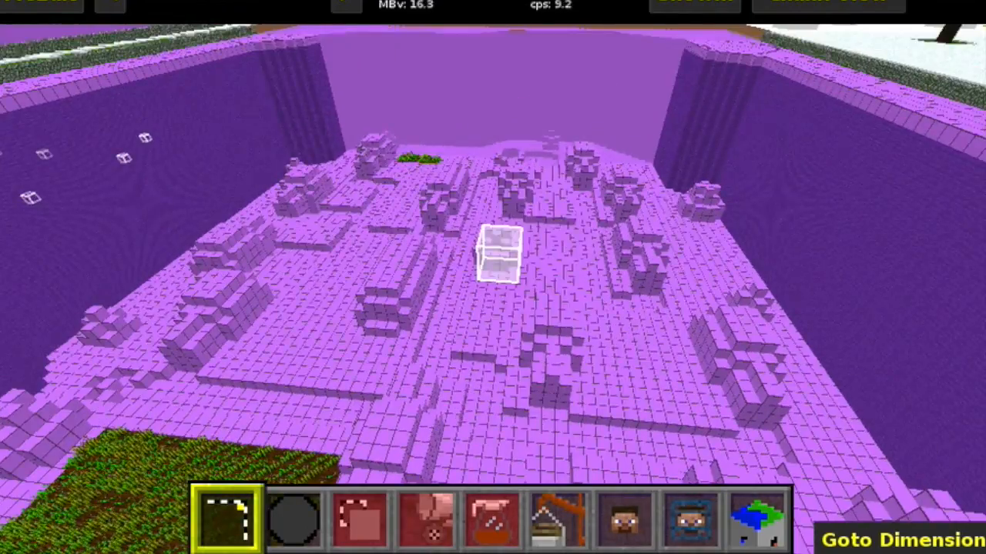
pyautogui.rightClick(438, 211)
pyautogui.press('alt')
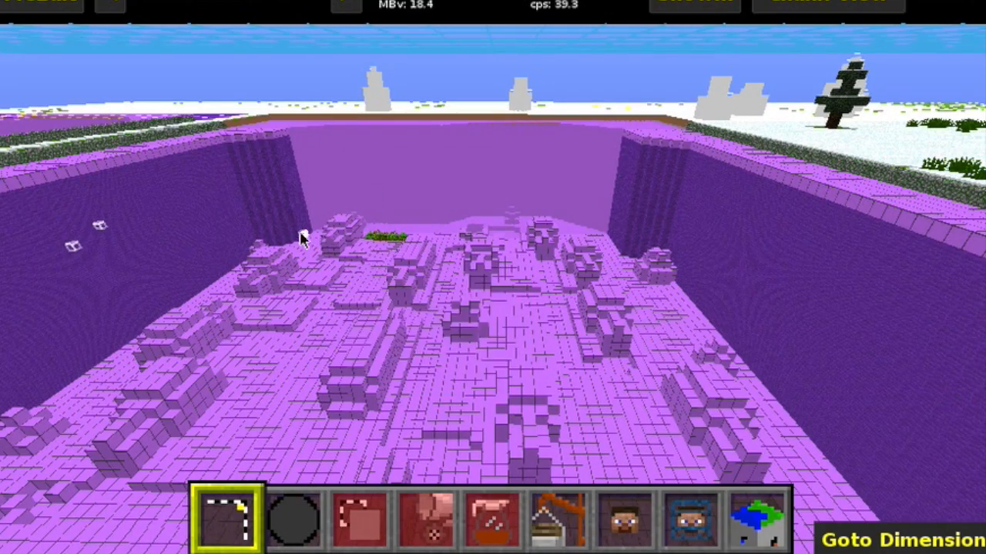
pyautogui.press('a')
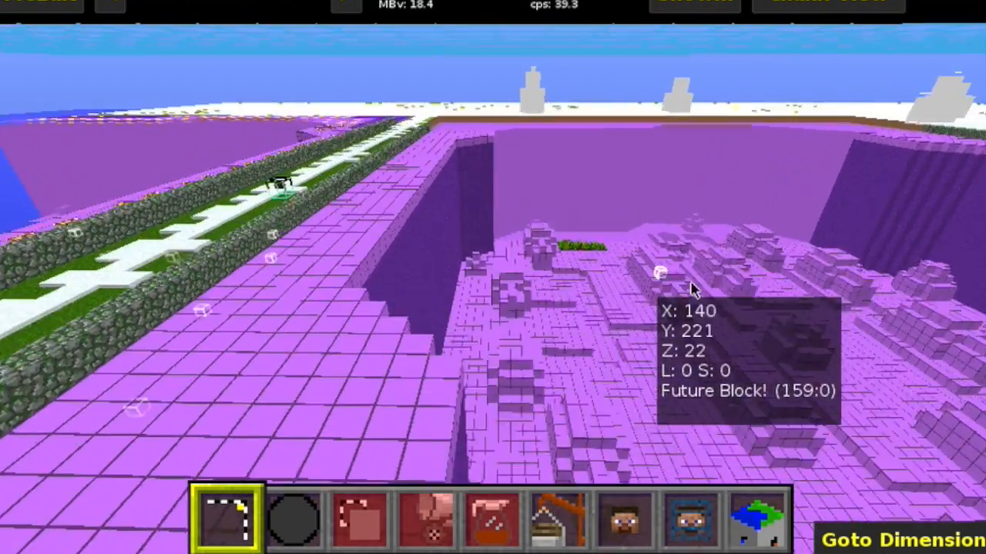
pyautogui.rightClick(693, 288)
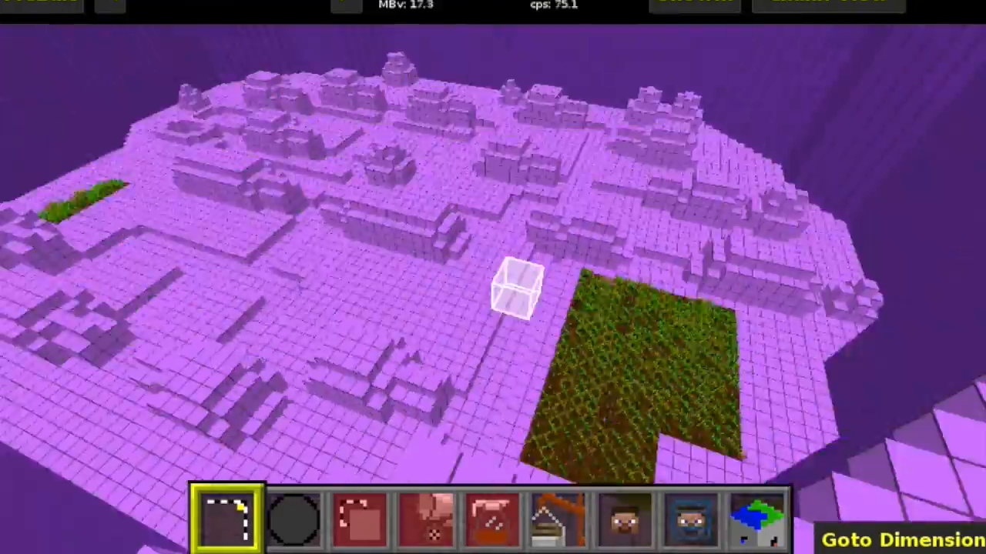
pyautogui.press('a')
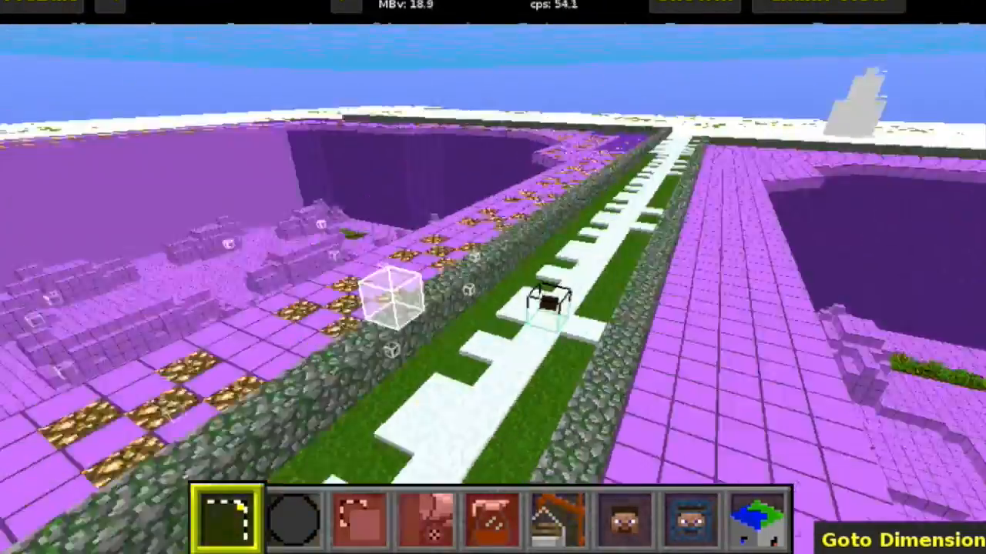
pyautogui.press('w')
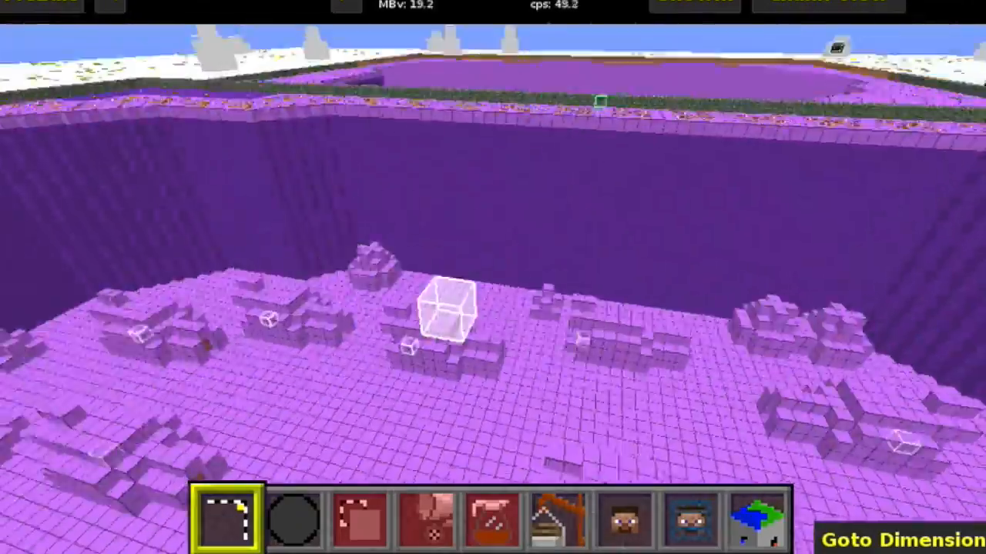
pyautogui.press('a')
pyautogui.press('s')
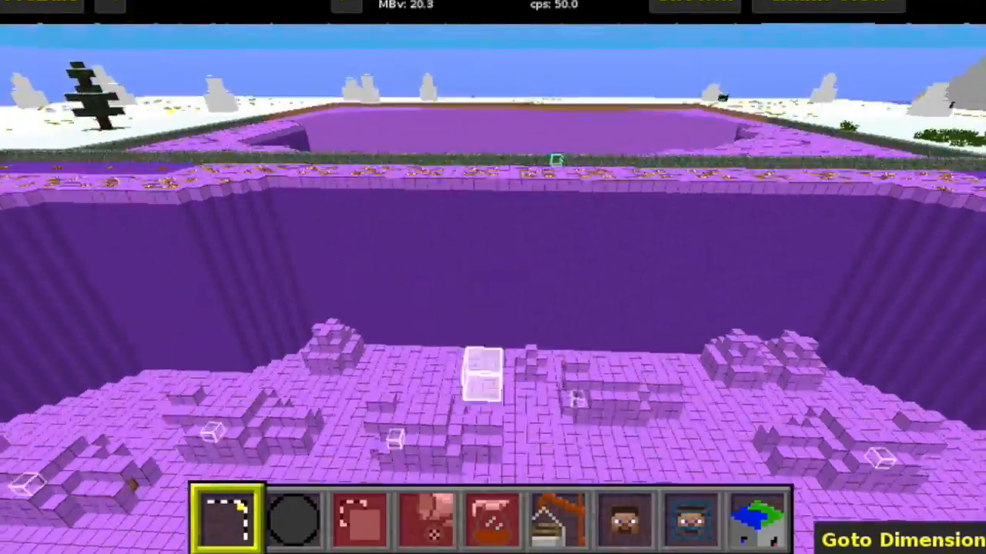
pyautogui.press('shift')
pyautogui.press('space')
pyautogui.press('shift')
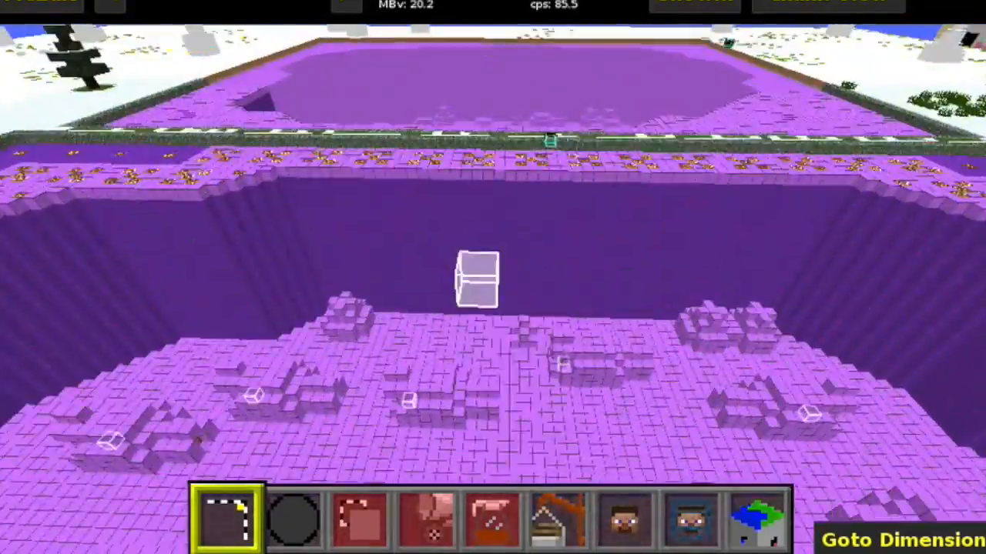
pyautogui.press('w')
pyautogui.press('s')
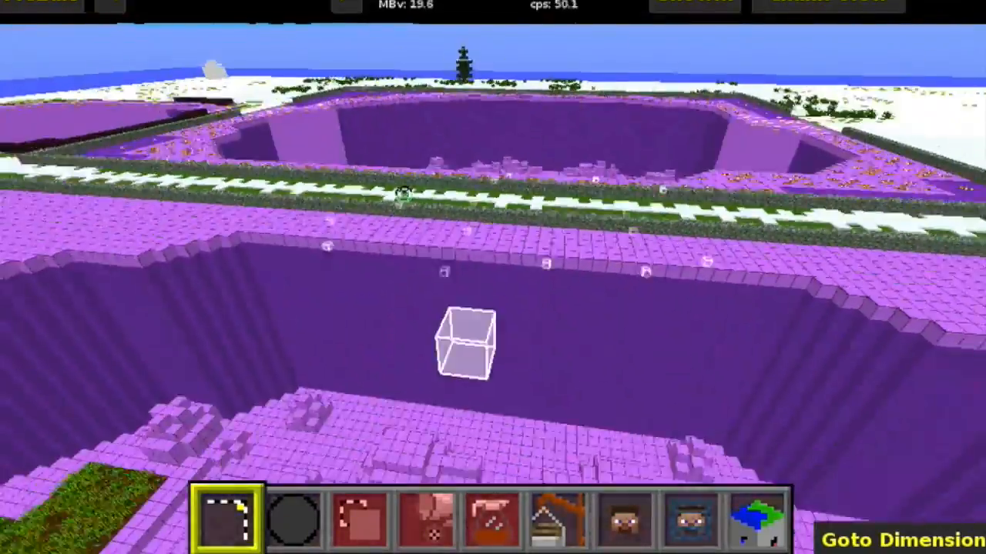
# Inspect the village floor, crop fields and upper rim of the pit without the glowstone-patterned border.
pyautogui.press('s')
pyautogui.press('s')
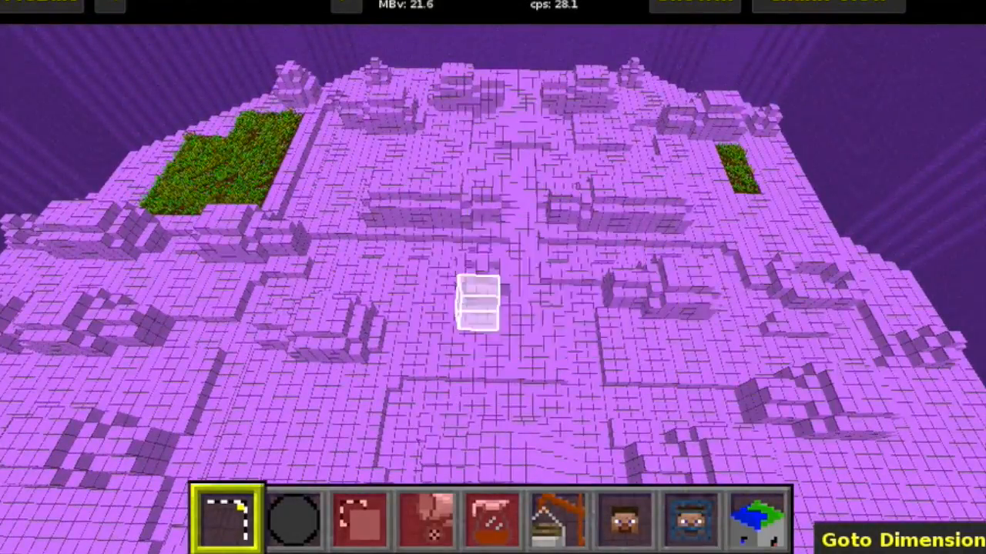
pyautogui.press('s')
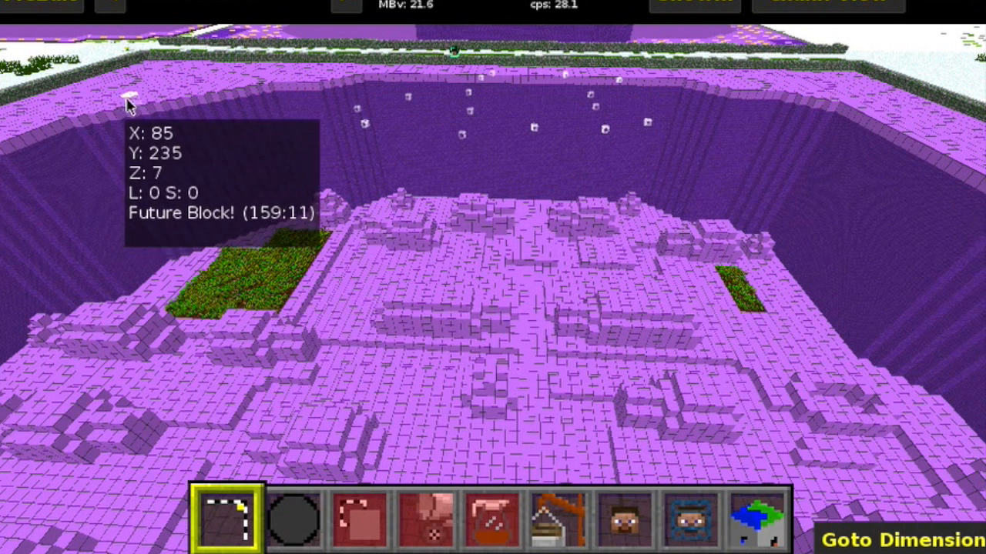
pyautogui.press('w')
pyautogui.press('s')
pyautogui.press('a')
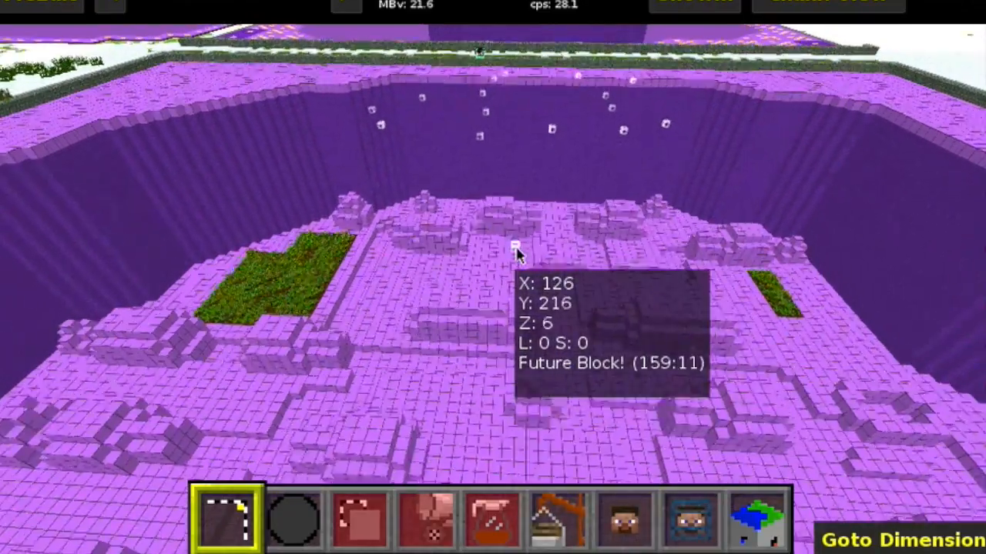
# Try to box-select the village pit from its rim corner at X 75, Y 235, Z -9, and clear the selection.
pyautogui.rightClick(522, 247)
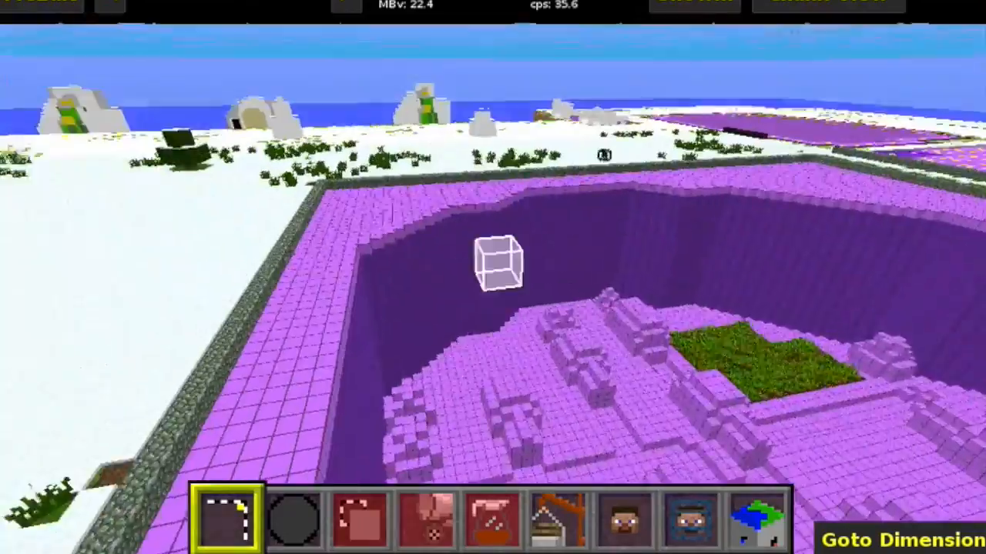
pyautogui.rightClick(665, 438)
pyautogui.press('w')
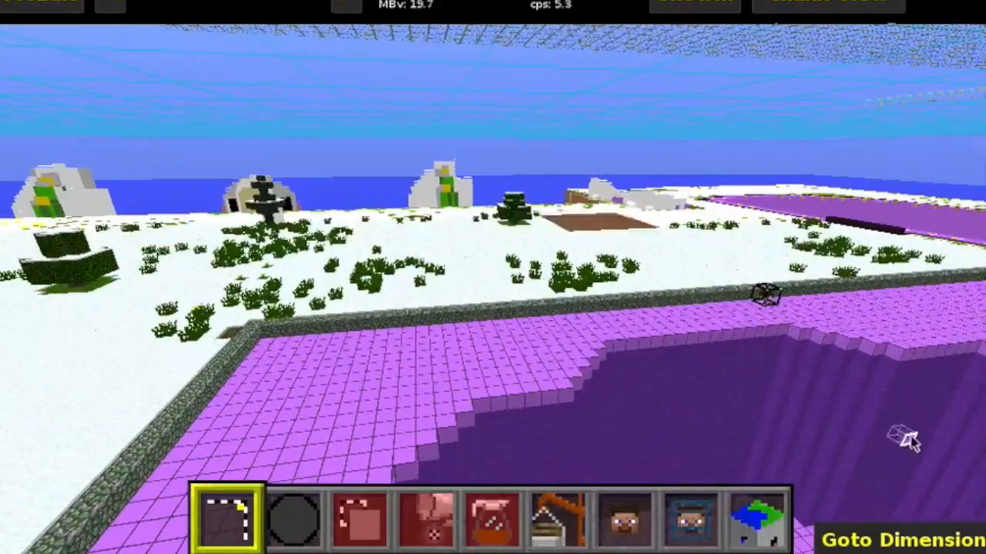
pyautogui.rightClick(904, 440)
pyautogui.rightClick(731, 328)
pyautogui.rightClick(732, 327)
pyautogui.rightClick(433, 231)
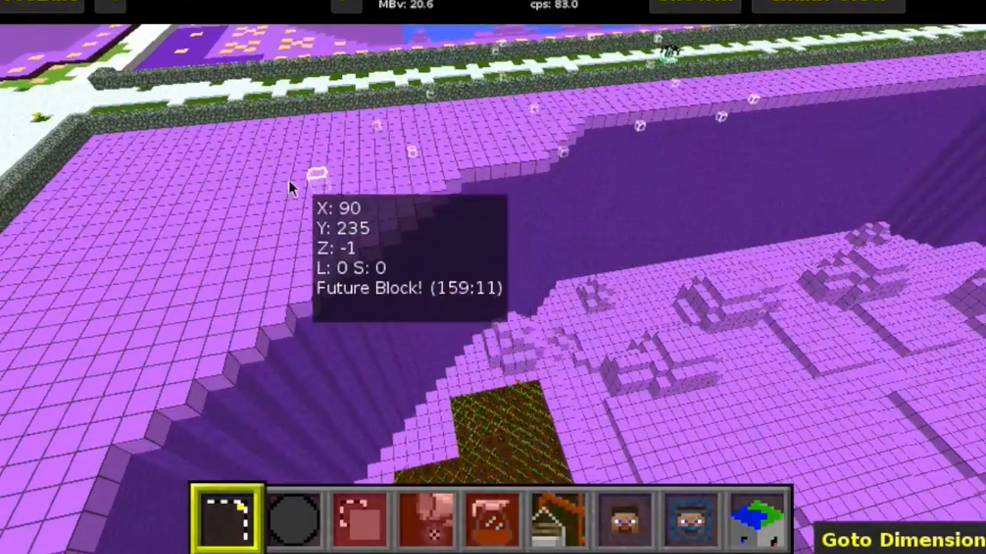
pyautogui.press('a')
pyautogui.press('a')
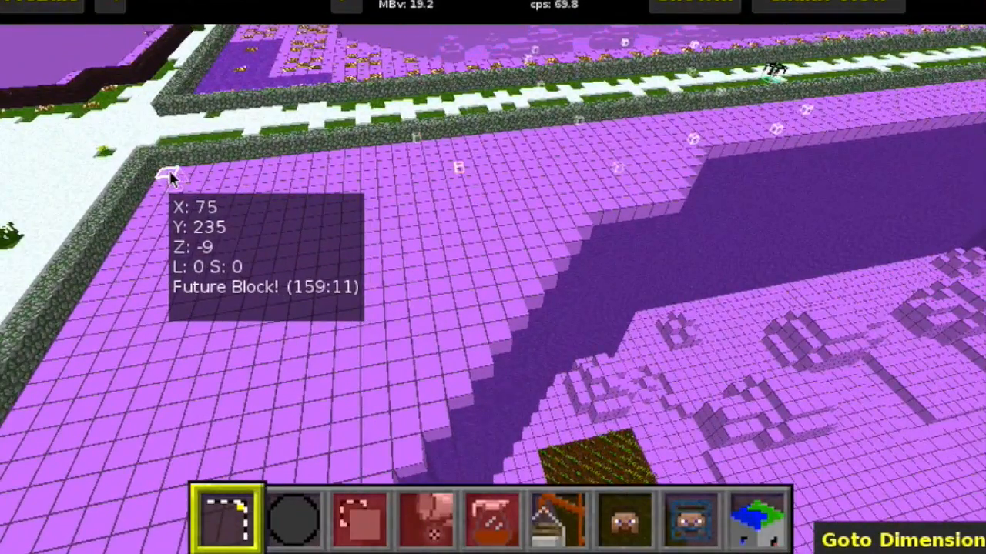
pyautogui.moveTo(171, 178); pyautogui.dragTo(799, 266)
pyautogui.press('w')
pyautogui.press('s')
pyautogui.press('w')
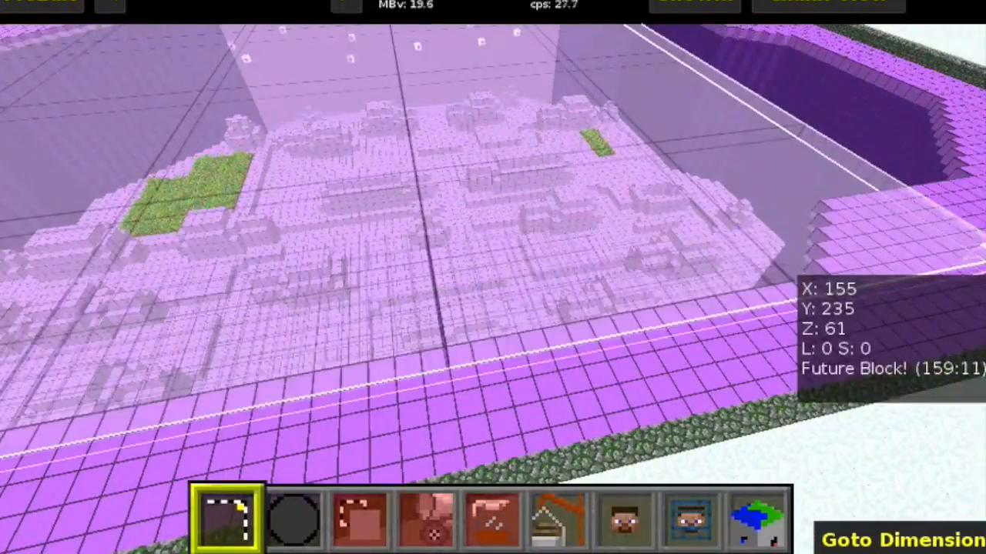
pyautogui.moveTo(968, 254); pyautogui.dragTo(149, 84)
pyautogui.press('a')
pyautogui.press('w')
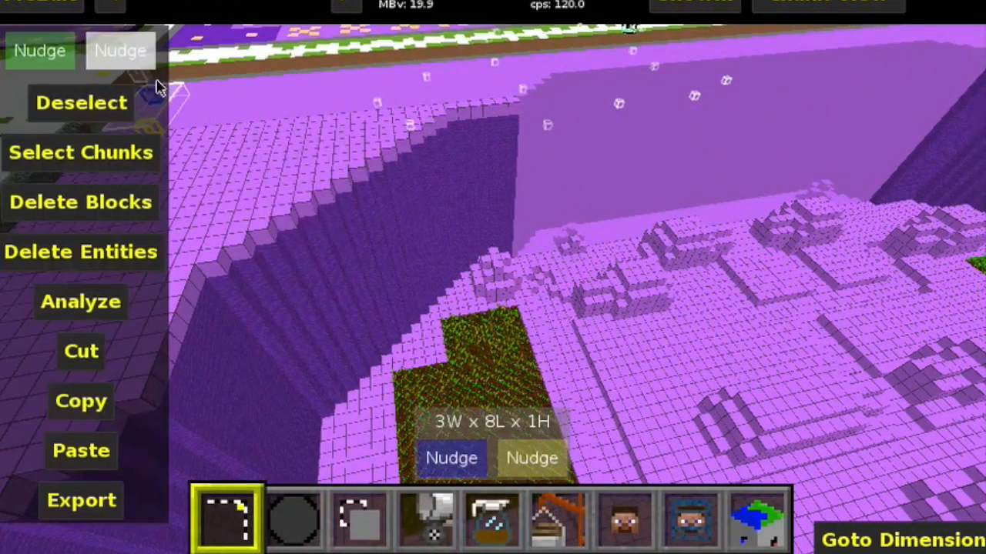
pyautogui.click(110, 116)
# Examine the snow-topped purple houses in the glowstone-edged plot on the snow field beyond the village pit.
pyautogui.press('w')
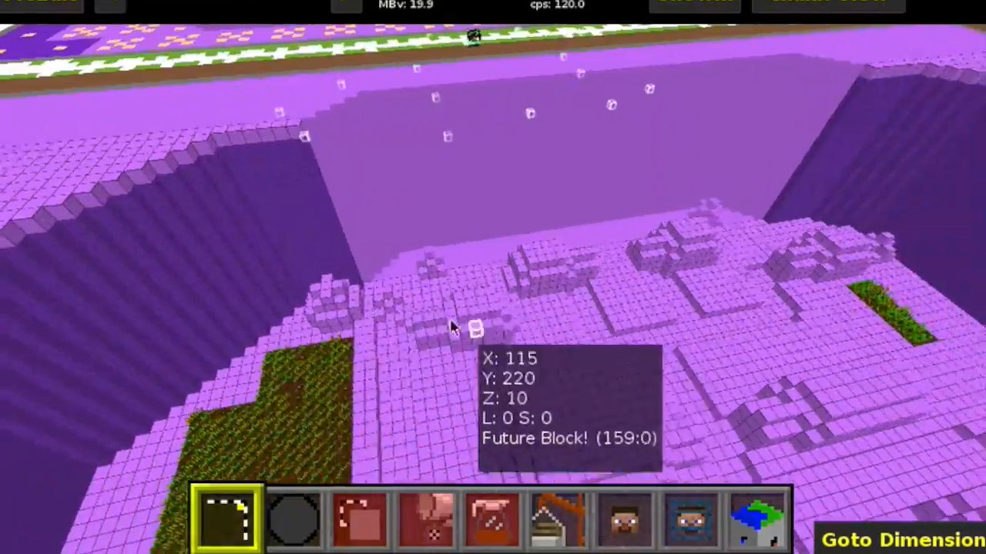
pyautogui.press('s')
pyautogui.rightClick(247, 153)
pyautogui.press('w')
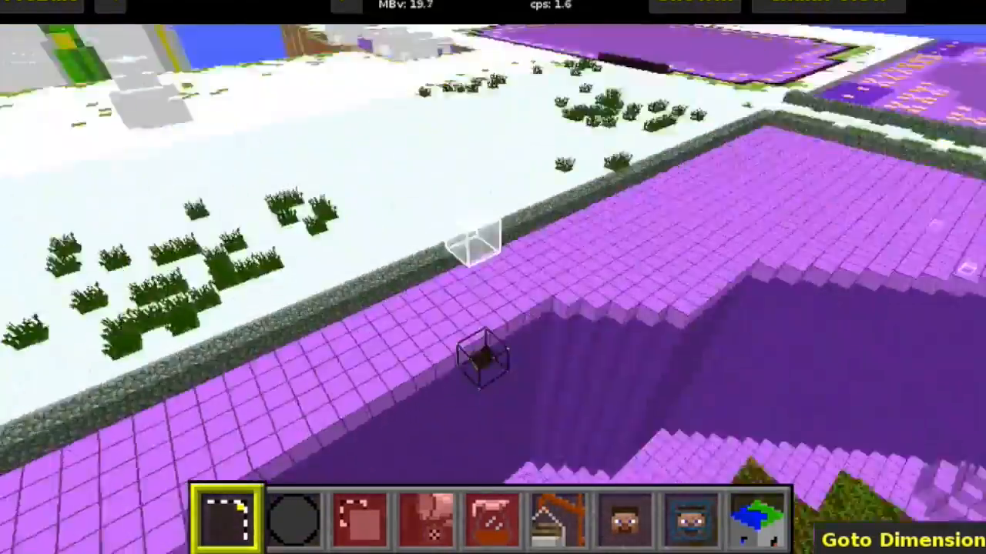
pyautogui.press('w')
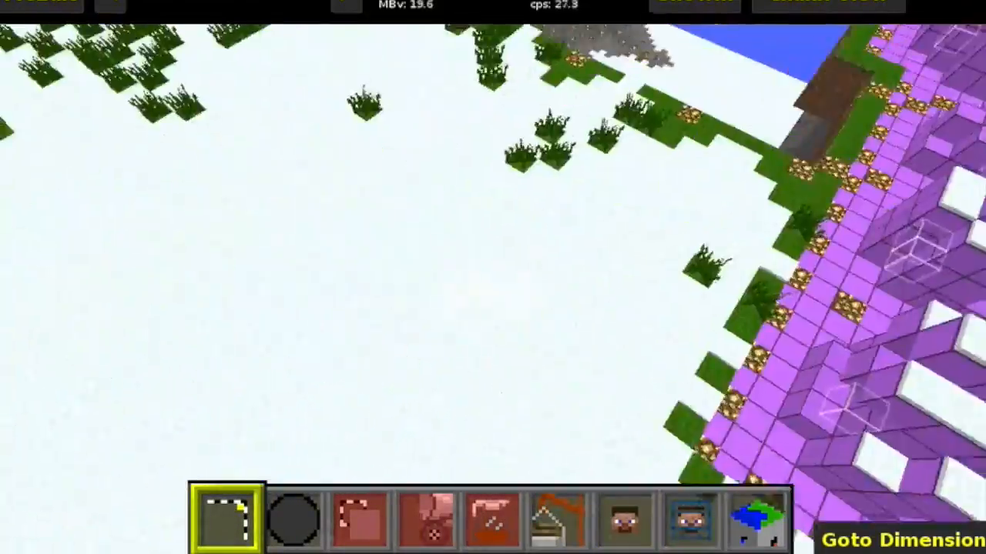
pyautogui.press('s')
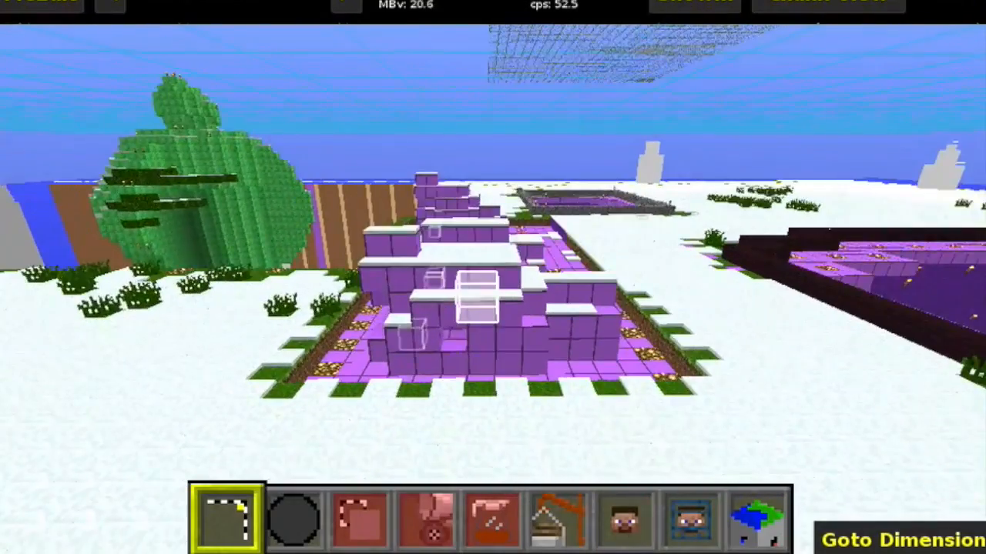
pyautogui.press('w')
pyautogui.press('s')
pyautogui.rightClick(403, 168)
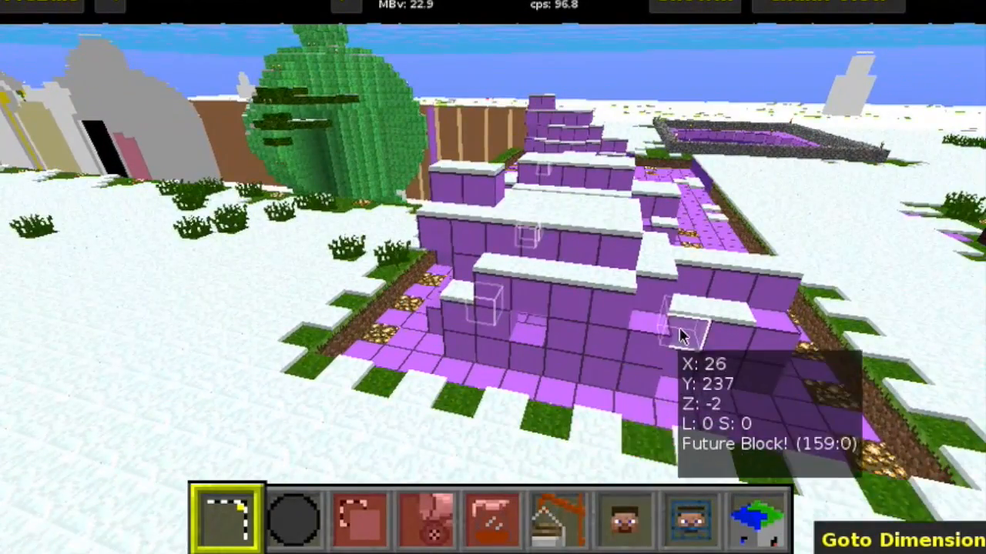
pyautogui.press('w')
pyautogui.press('s')
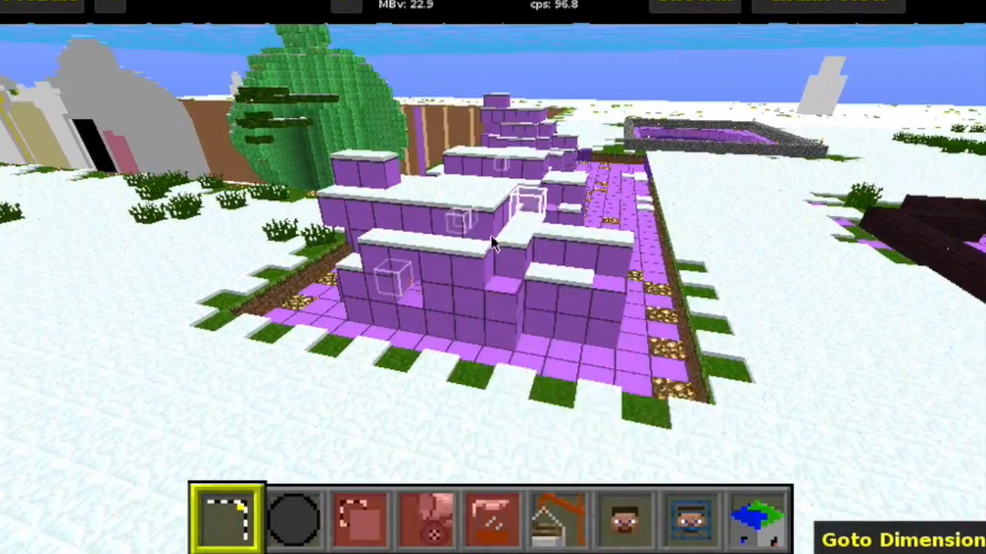
pyautogui.press('a')
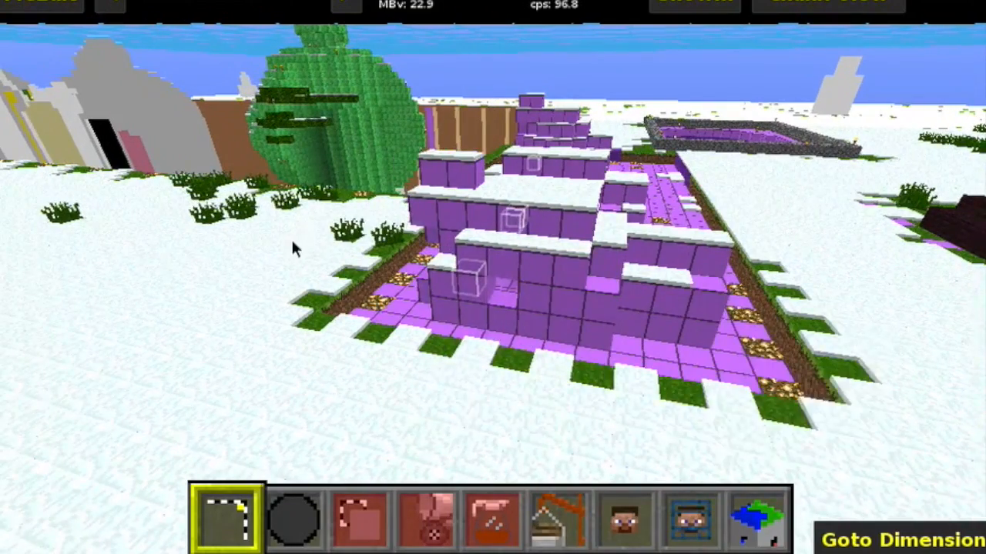
# Compare the snow-topped houses with the buildings on the floor of the sunken village pit.
pyautogui.rightClick(291, 240)
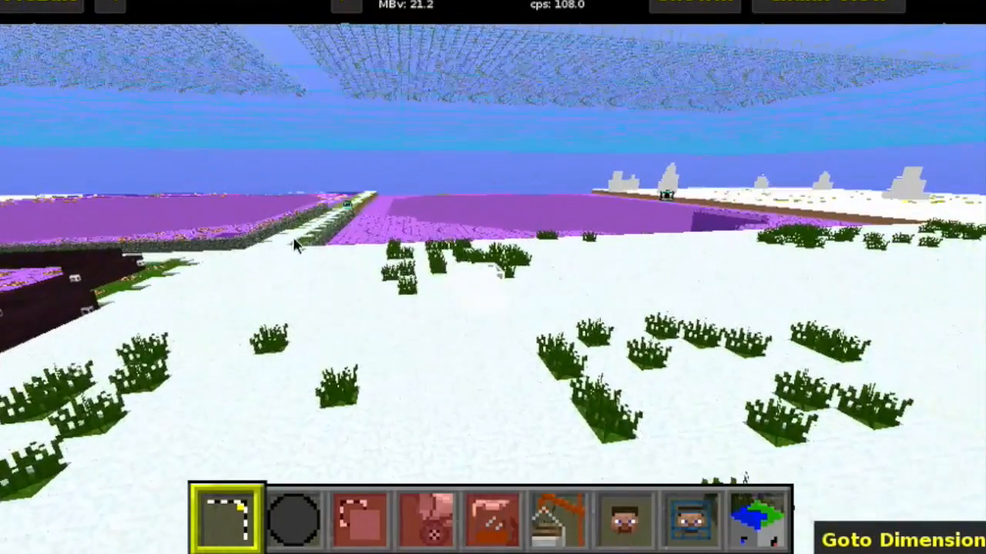
pyautogui.rightClick(478, 211)
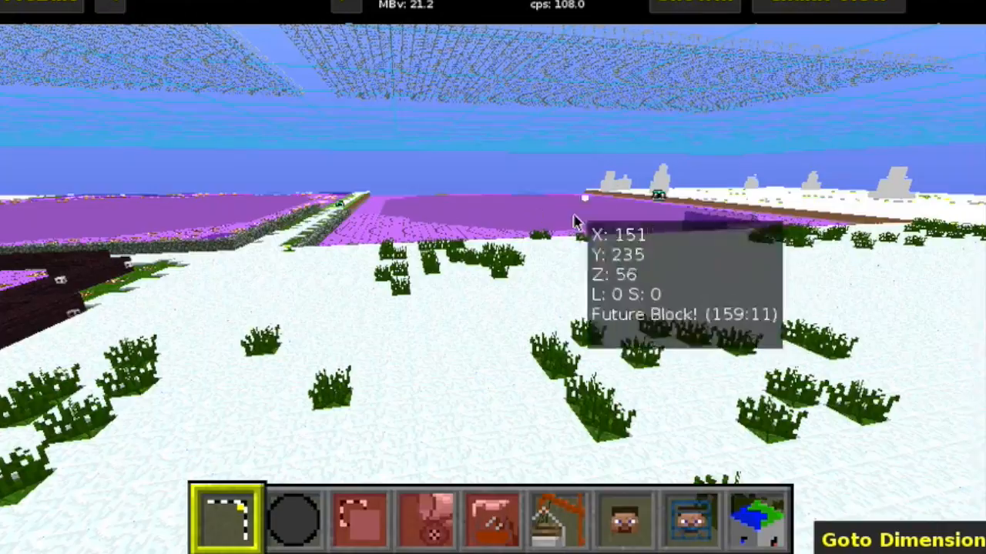
pyautogui.press('w')
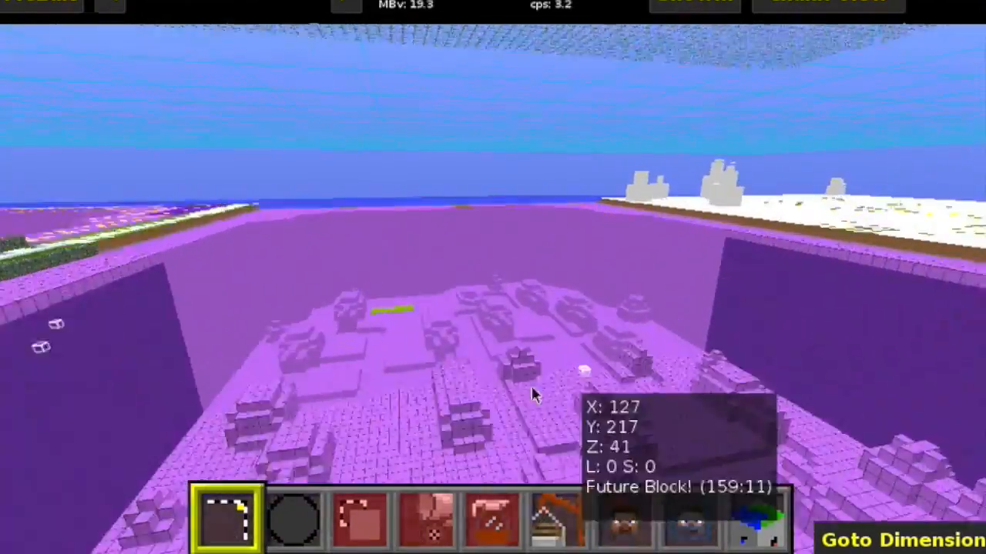
pyautogui.rightClick(532, 388)
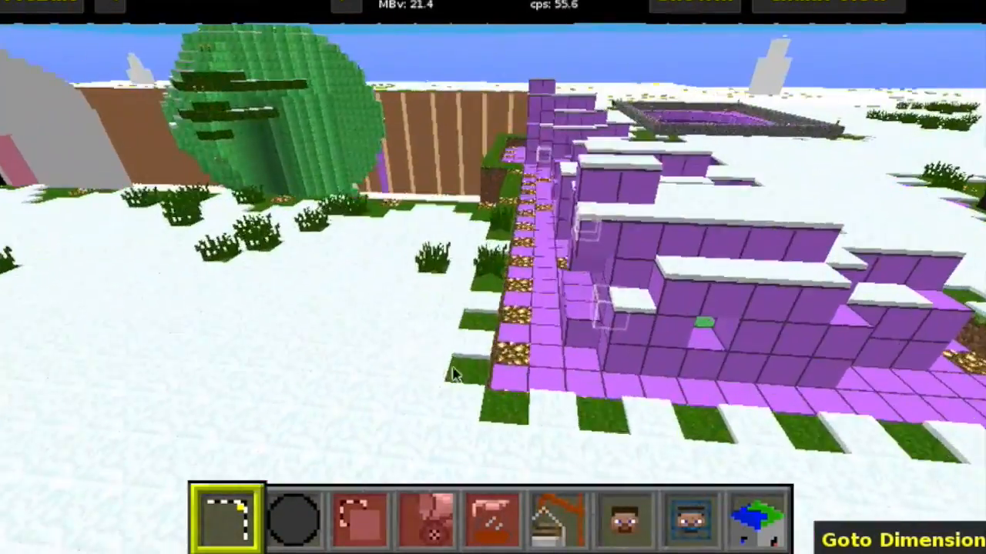
# Box-select the front of the nearest snow-topped house with a selection of 2W x 10L x 6H.
pyautogui.rightClick(500, 327)
pyautogui.moveTo(560, 333); pyautogui.dragTo(623, 381)
pyautogui.press('d')
pyautogui.press('w')
pyautogui.press('s')
pyautogui.press('w')
pyautogui.press('s')
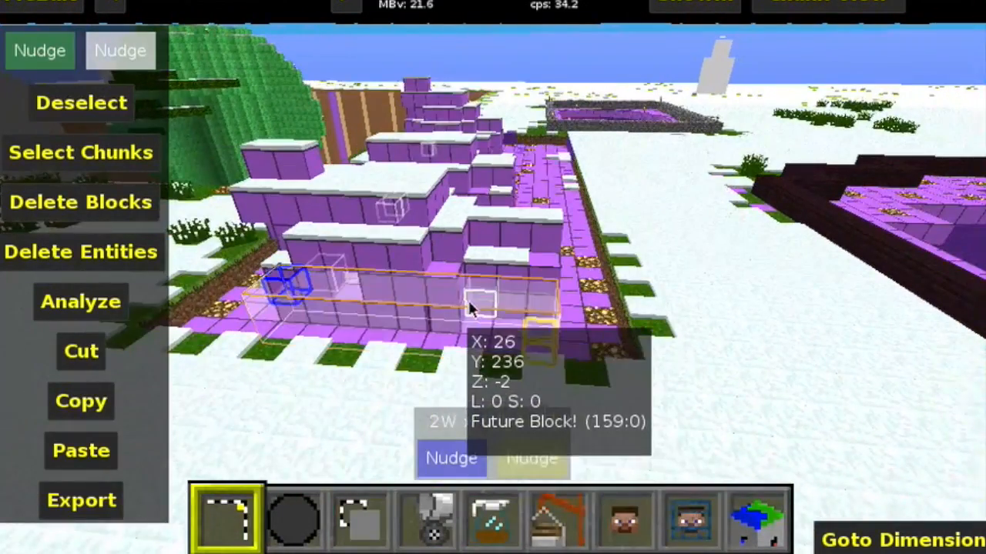
pyautogui.press('w')
pyautogui.moveTo(451, 235); pyautogui.dragTo(430, 160)
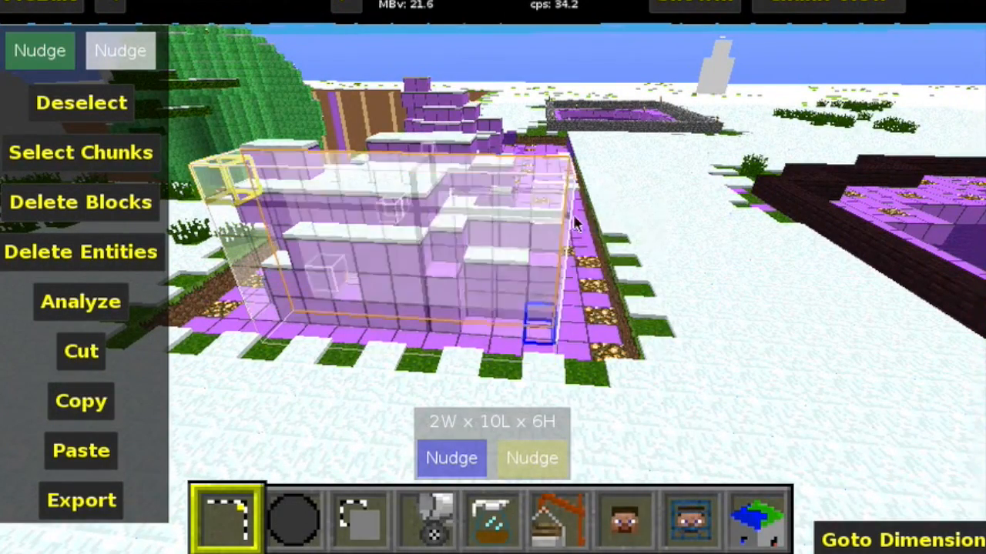
# Extend the selection over the whole snow-topped house to 6W x 10L x 6H and copy it.
pyautogui.rightClick(556, 213)
pyautogui.press('d')
pyautogui.press('w')
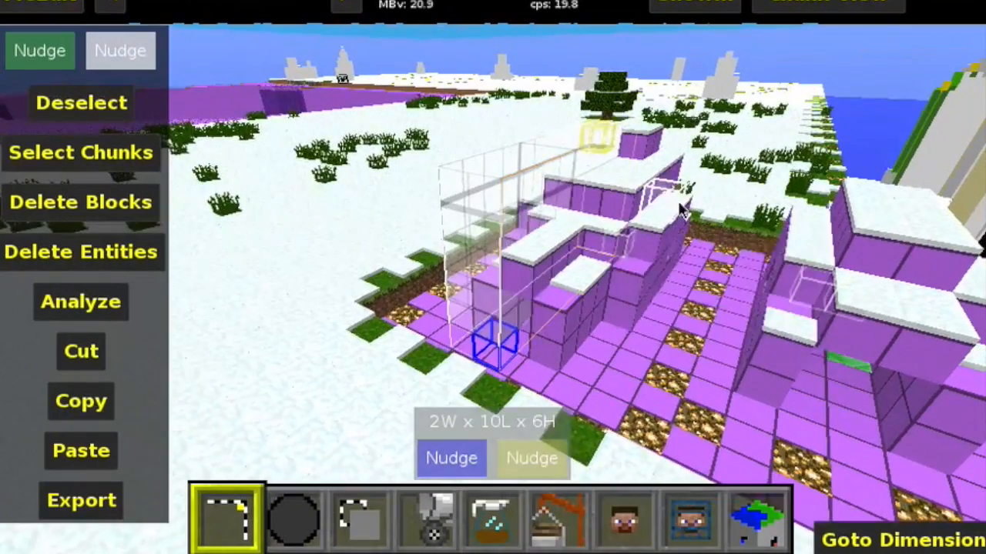
pyautogui.moveTo(566, 219); pyautogui.dragTo(636, 373)
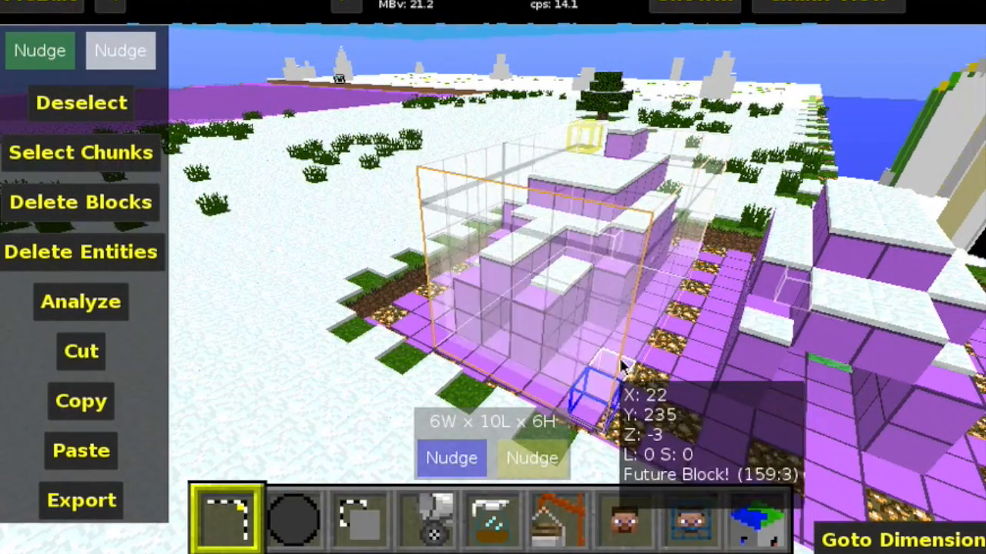
pyautogui.press('a')
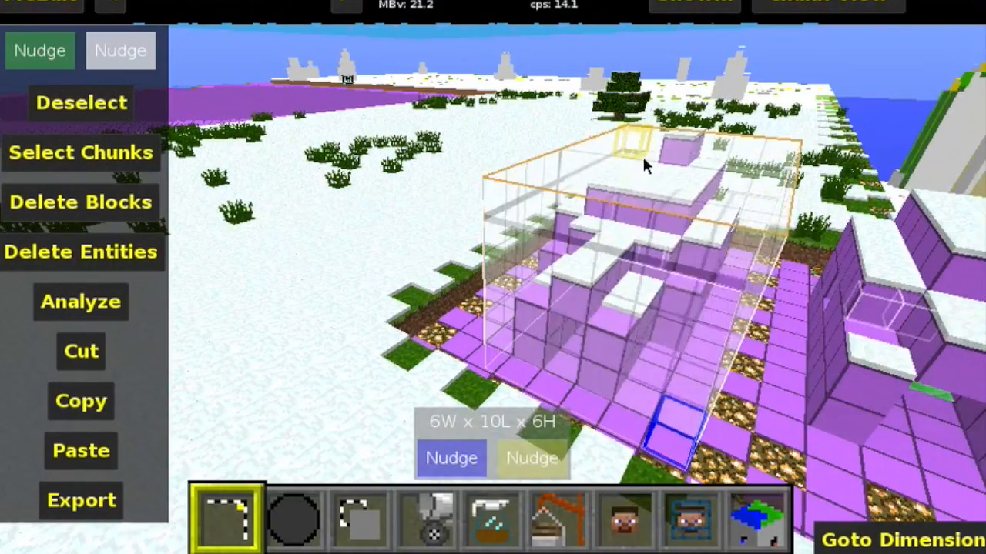
pyautogui.click(80, 401)
# Paste the copied house over the open floor between the buildings in the sunken village pit.
pyautogui.press('w')
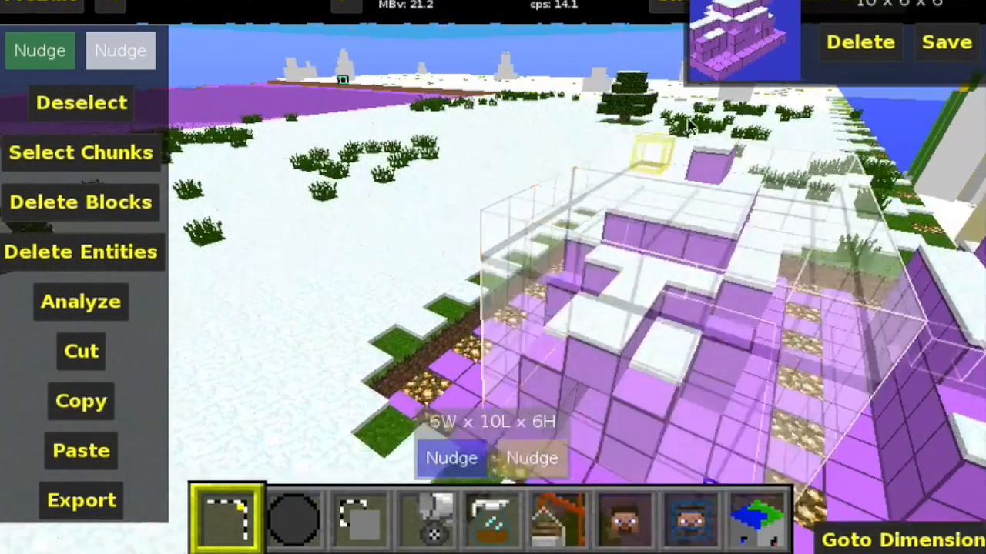
pyautogui.press('w')
pyautogui.press('a')
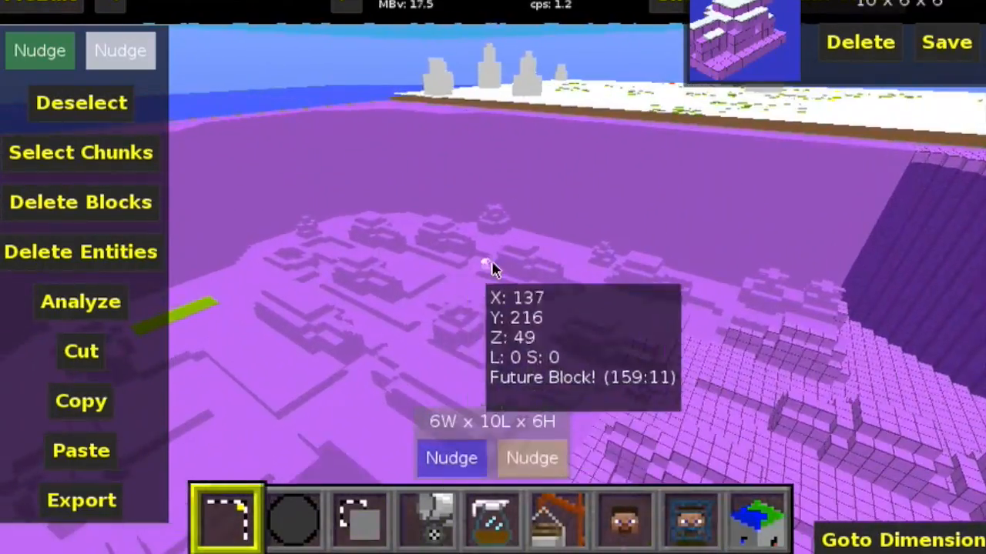
pyautogui.rightClick(490, 266)
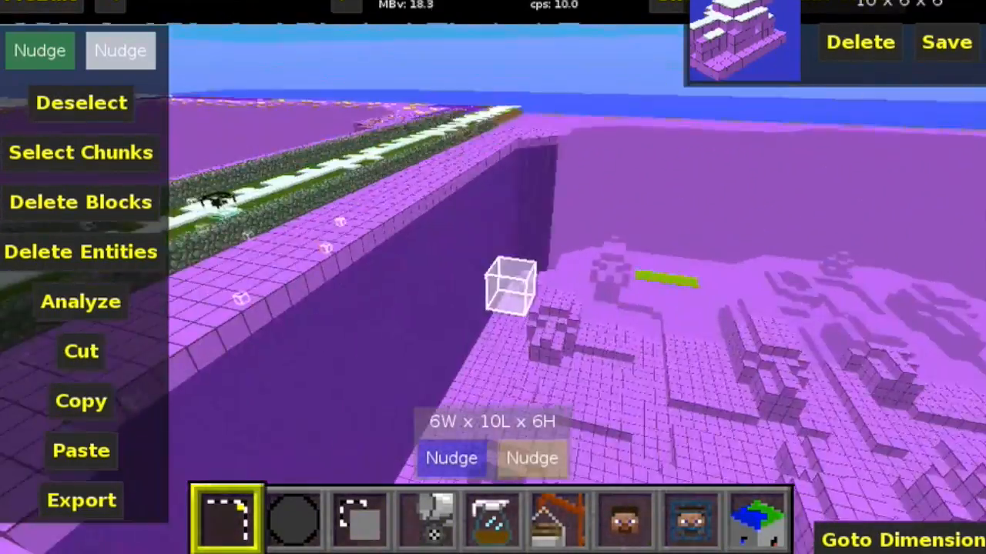
pyautogui.press('w')
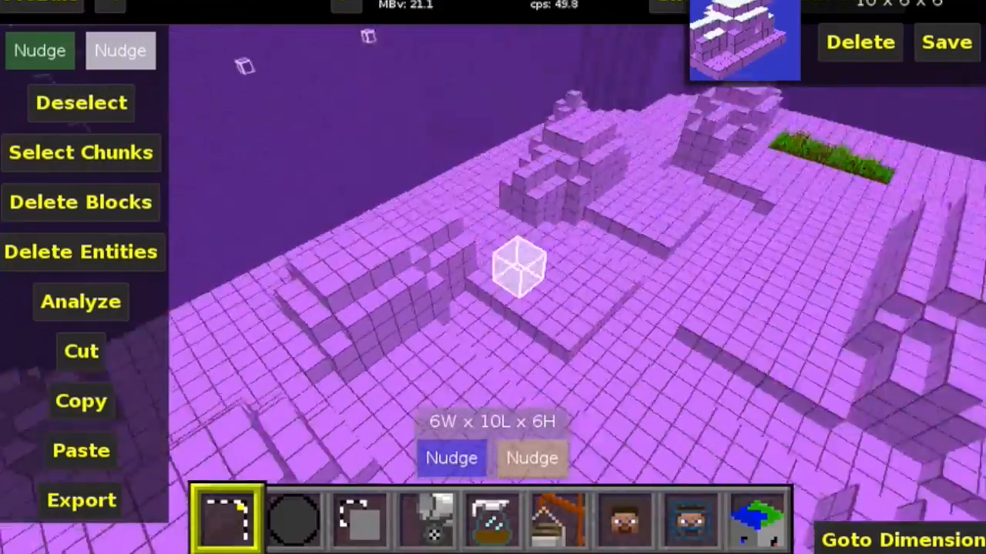
pyautogui.press('w')
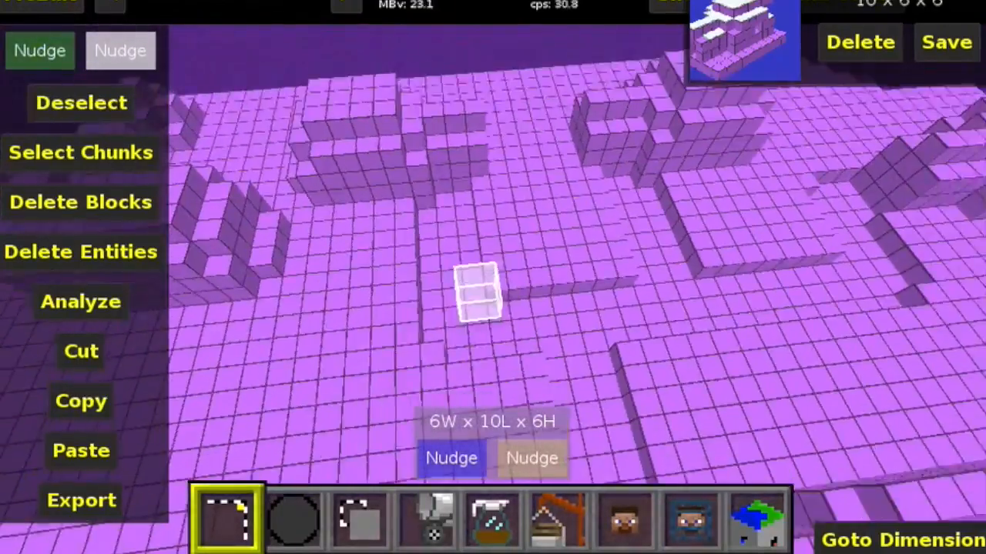
pyautogui.press('s')
pyautogui.rightClick(493, 274)
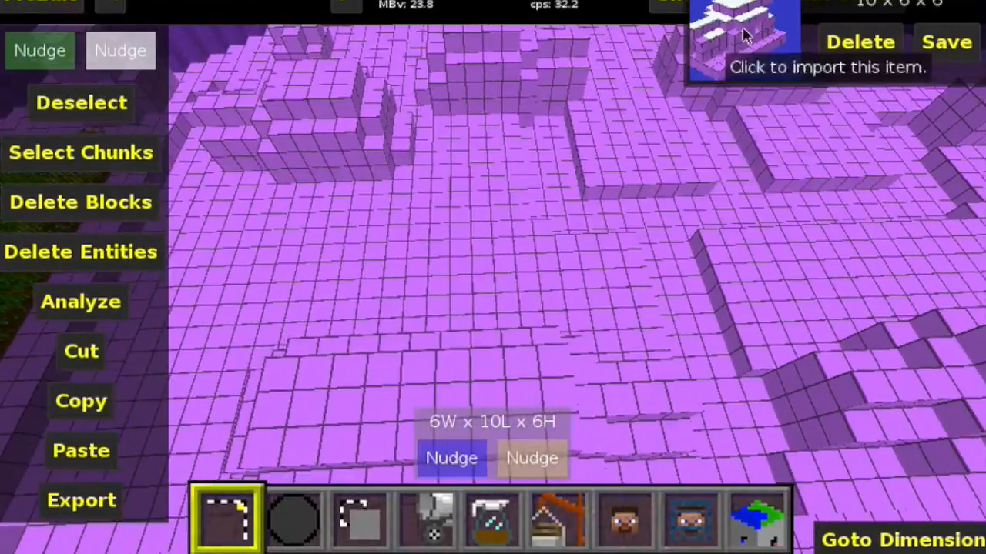
pyautogui.click(81, 450)
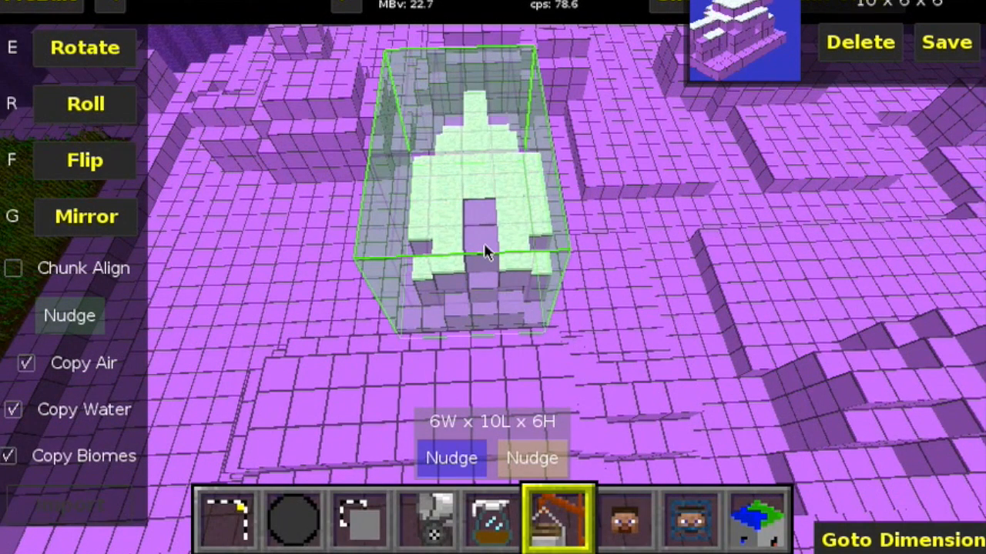
# Rotate the pasted house by three quarter turns and set it down on the open pit floor.
pyautogui.press('e')
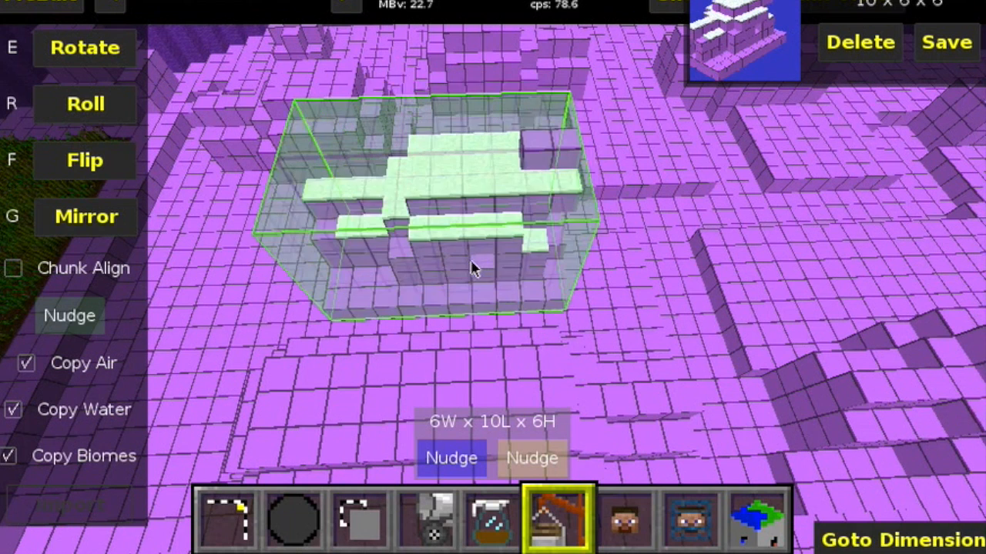
pyautogui.press('e')
pyautogui.press('e')
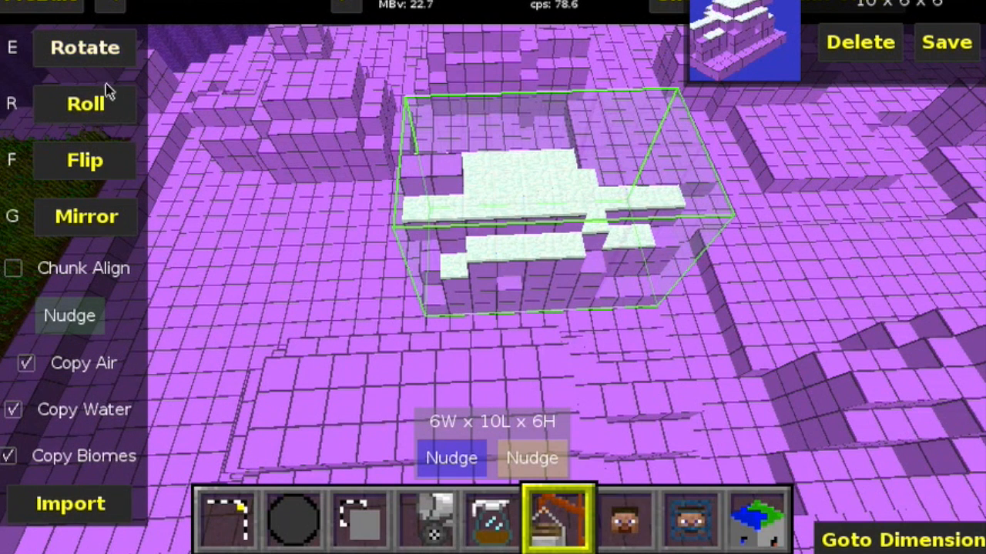
# Nudge the placed house vertically until it sits one block lower, with its base level in the pit floor.
pyautogui.click(81, 311)
pyautogui.press('shift')
pyautogui.press('space')
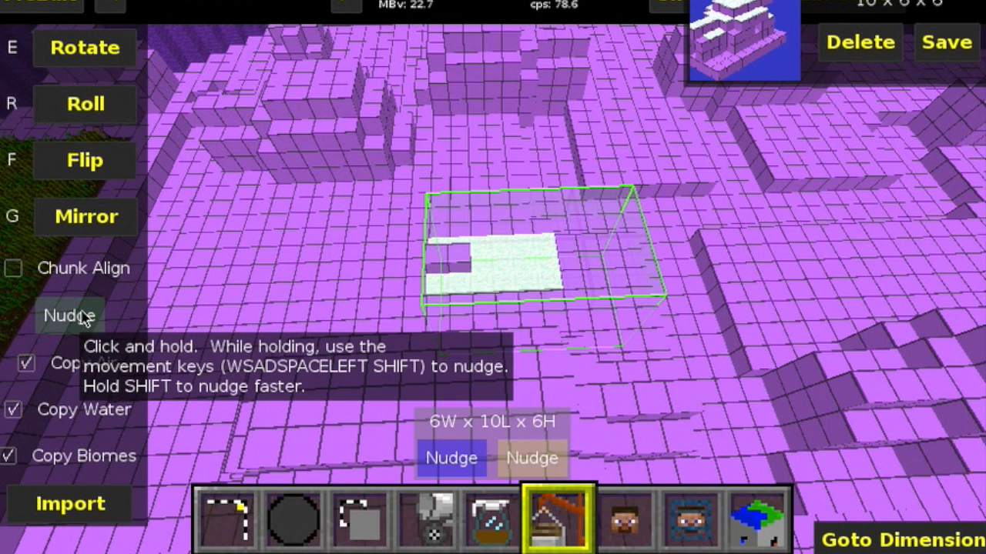
pyautogui.press('space')
pyautogui.press('space')
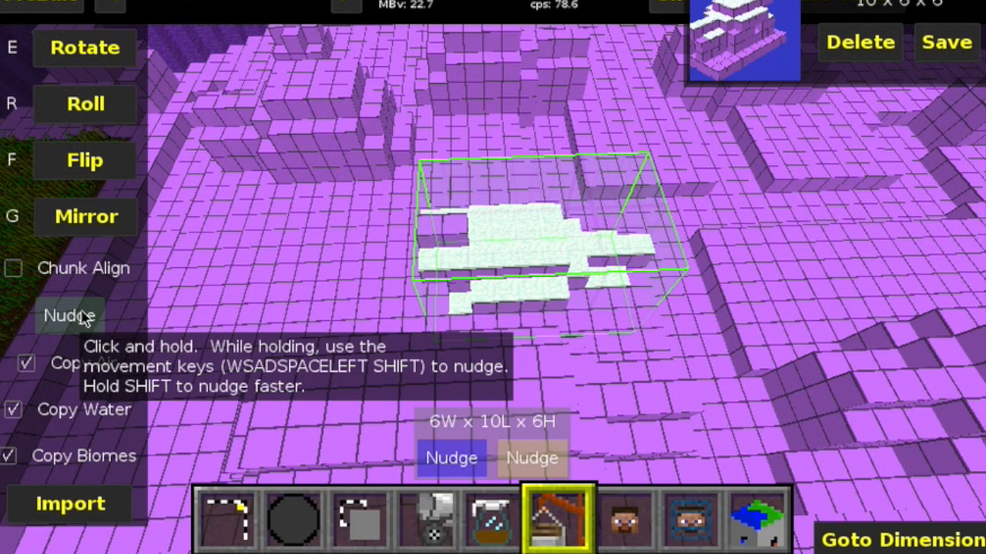
pyautogui.press('space')
pyautogui.press('space')
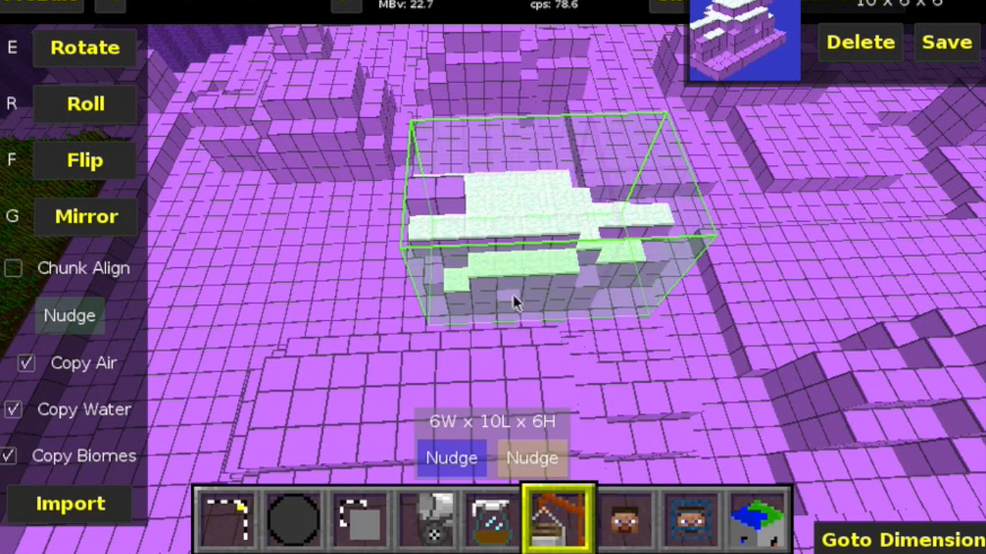
# Nudge the placed house deep into the pit floor and bring it back up to its previous height.
pyautogui.press('d')
pyautogui.press('s')
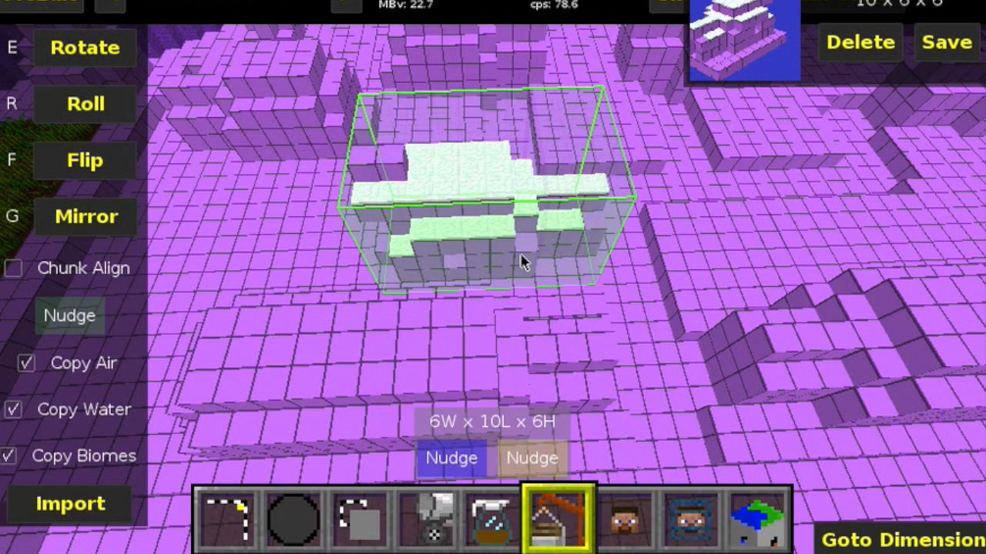
pyautogui.click(74, 323)
pyautogui.press('shift')
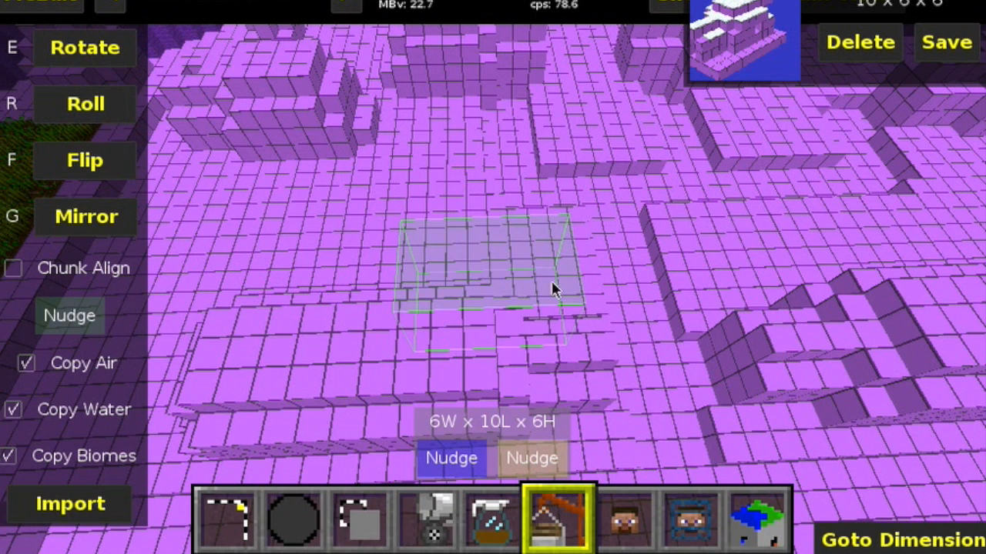
pyautogui.press('space')
pyautogui.moveTo(85, 331); pyautogui.dragTo(84, 331)
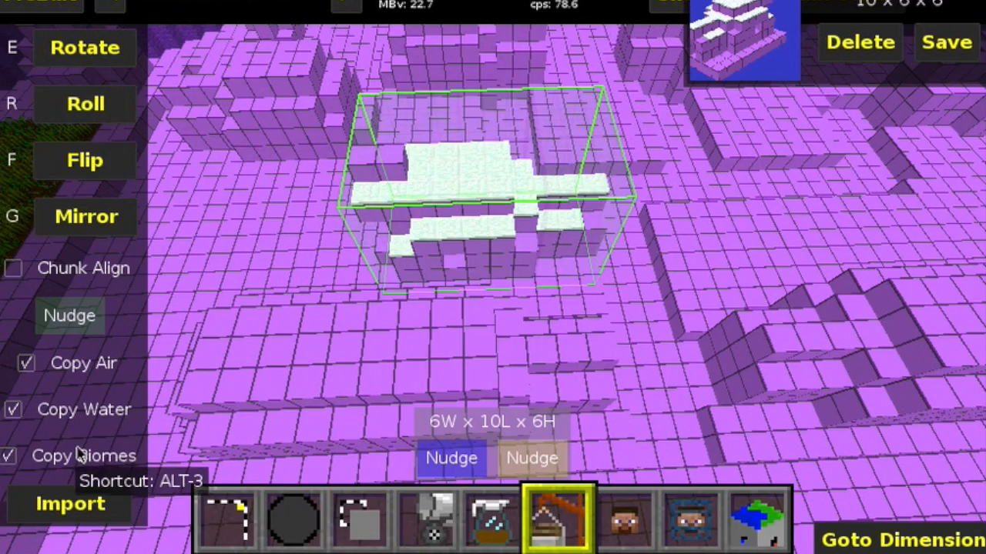
# Import the placed house into the world at its current position on the pit floor.
pyautogui.click(67, 504)
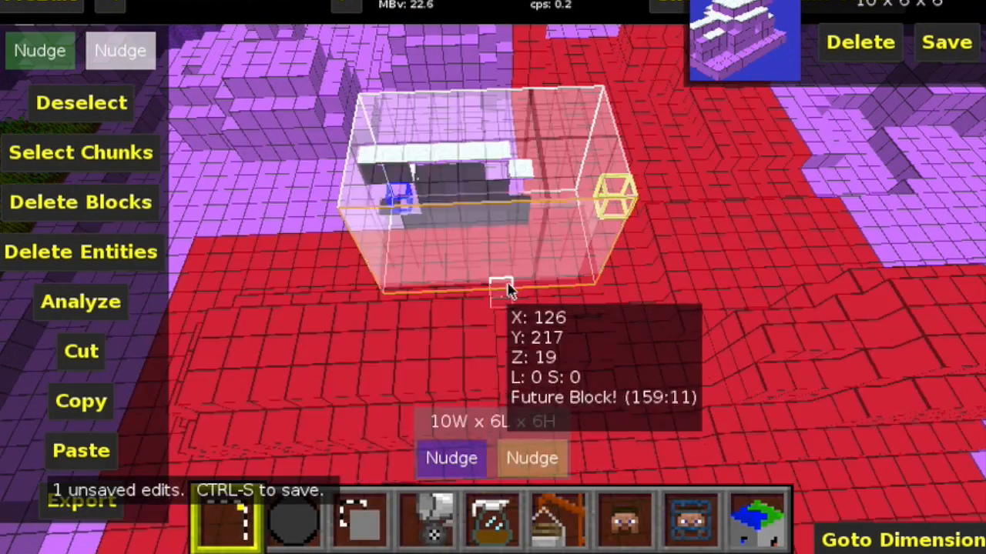
pyautogui.press('d')
pyautogui.press('w')
pyautogui.press('a')
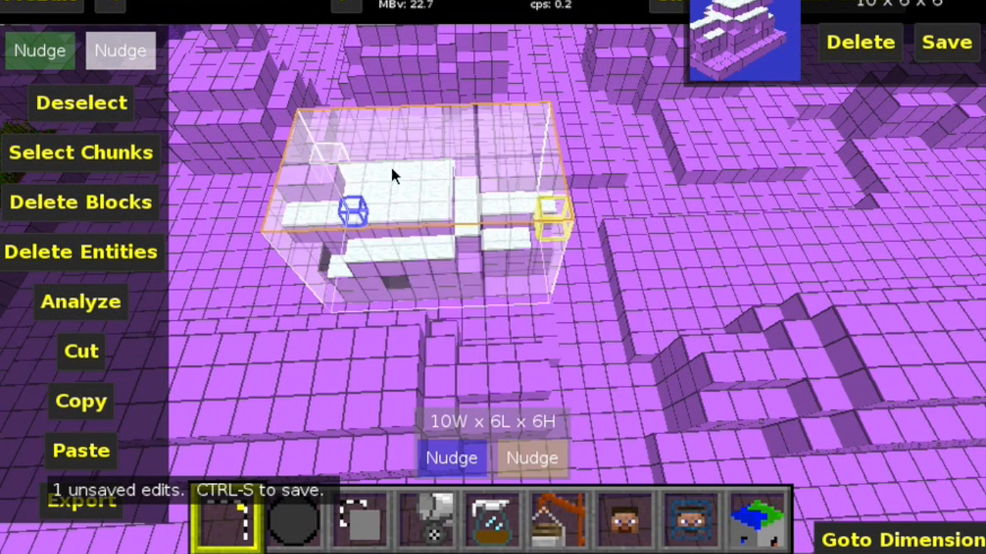
# Replace every Snow Layer block in the selected house with Air using Fill and Replace, and clear the selection.
pyautogui.click(437, 537)
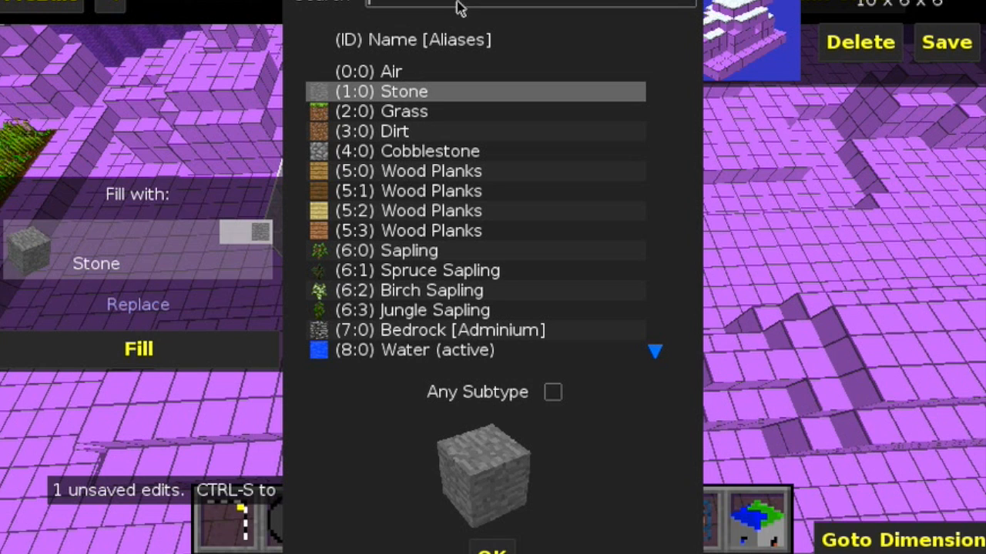
pyautogui.write('sno')
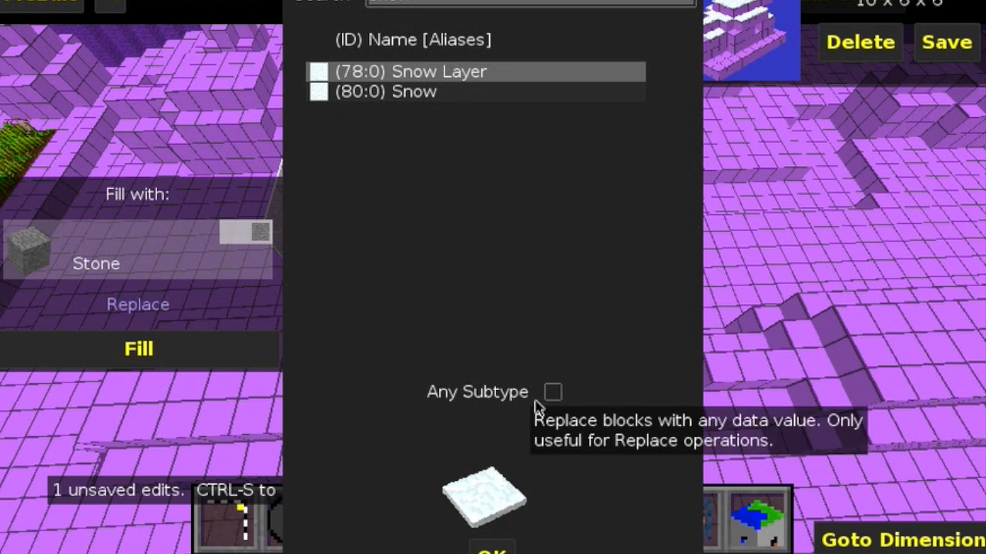
pyautogui.click(500, 550)
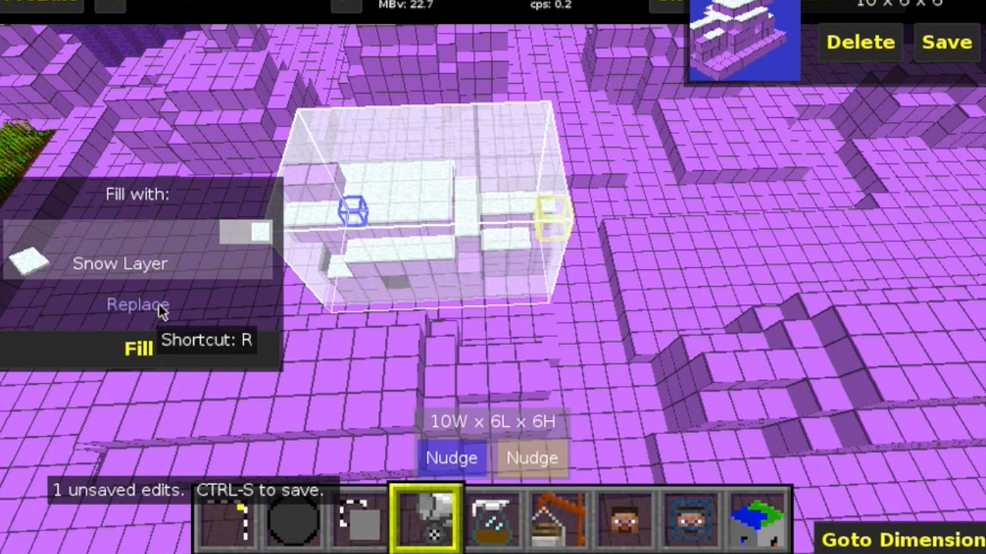
pyautogui.click(139, 305)
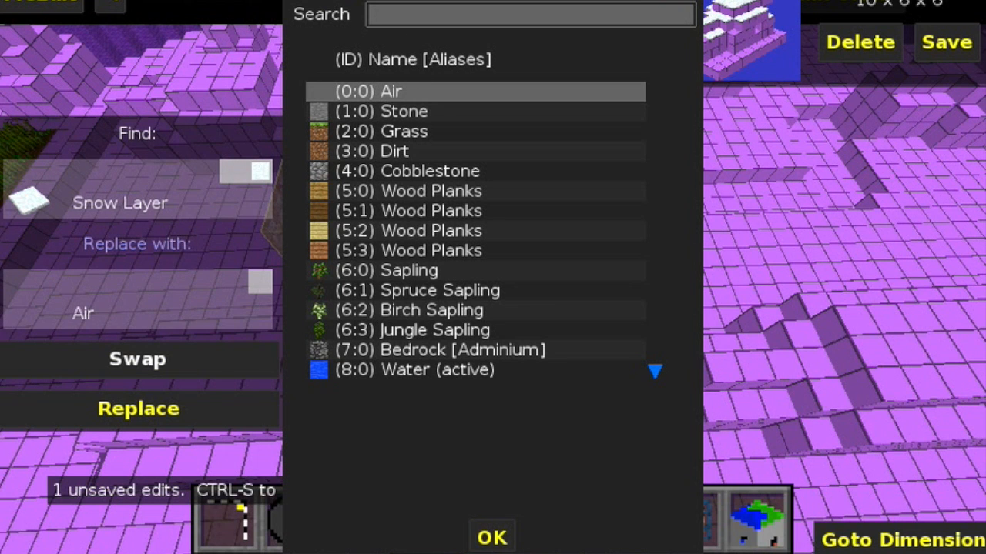
pyautogui.click(491, 537)
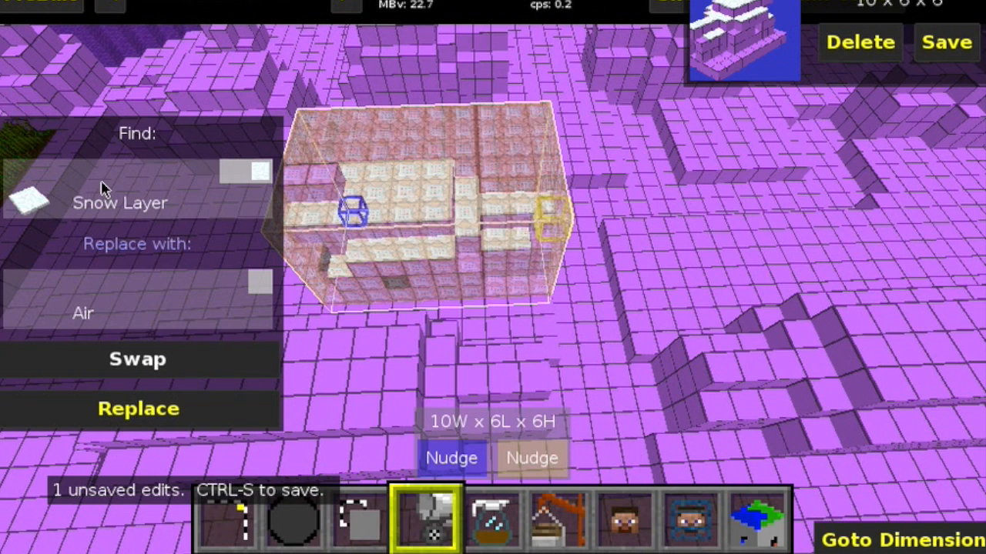
pyautogui.click(162, 410)
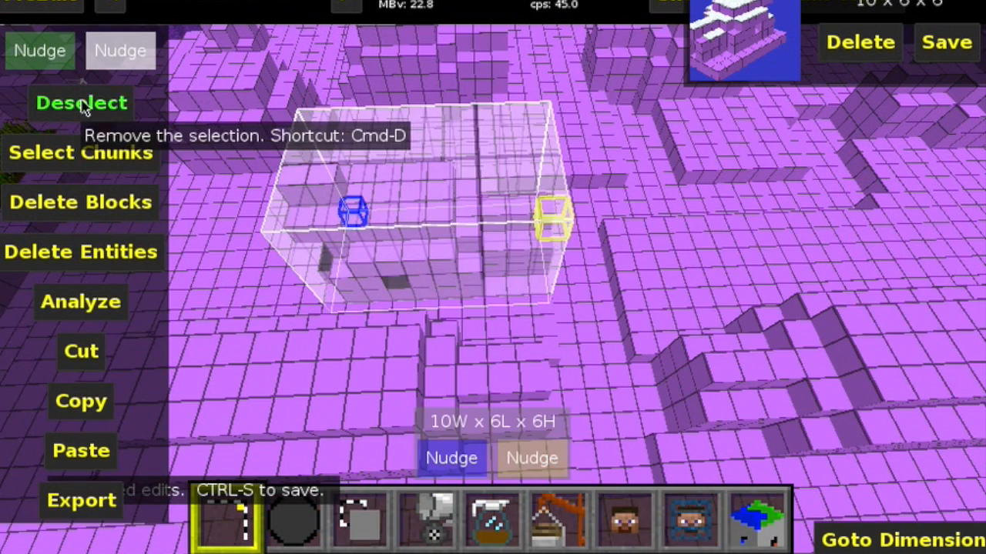
pyautogui.click(85, 102)
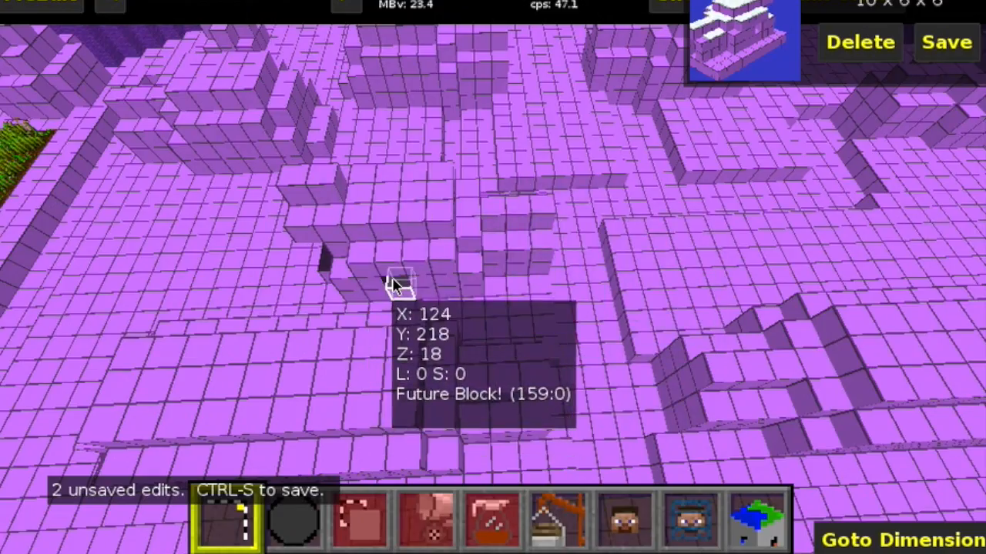
# Inspect the snow-free house from its open end and save the world edits.
pyautogui.press('w')
pyautogui.press('a')
pyautogui.press('d')
pyautogui.rightClick(601, 288)
pyautogui.press('s')
pyautogui.press('a')
pyautogui.rightClick(493, 288)
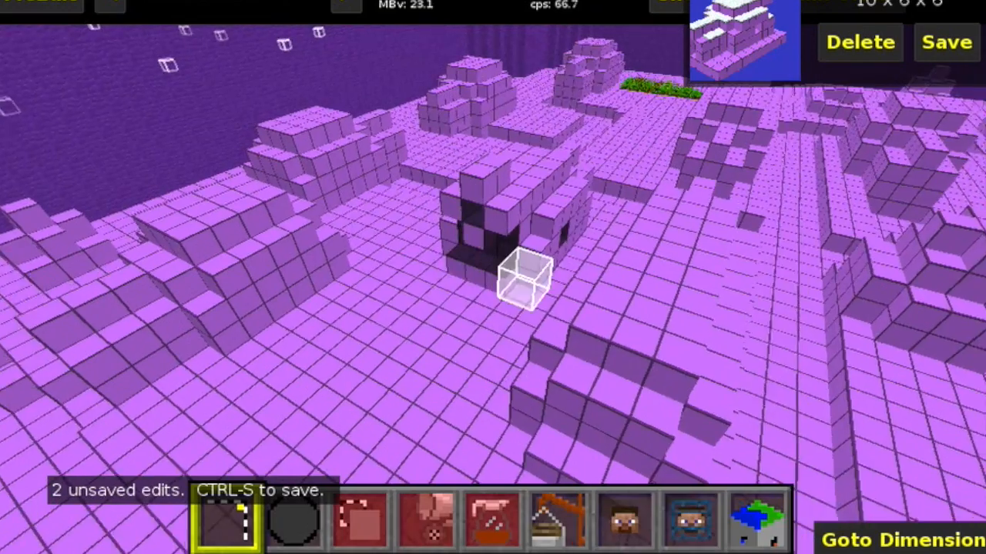
pyautogui.press('w')
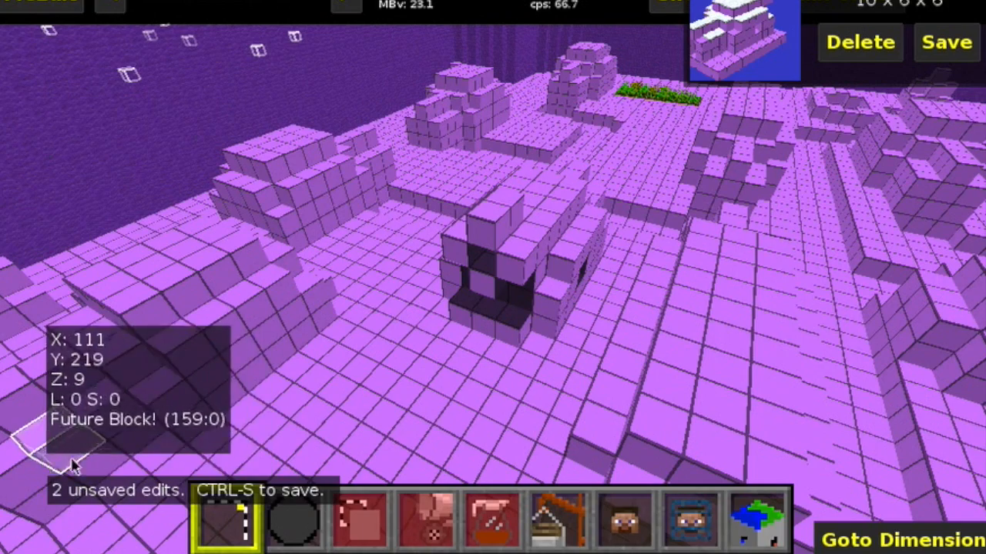
pyautogui.hotkey('ctrl', 's')
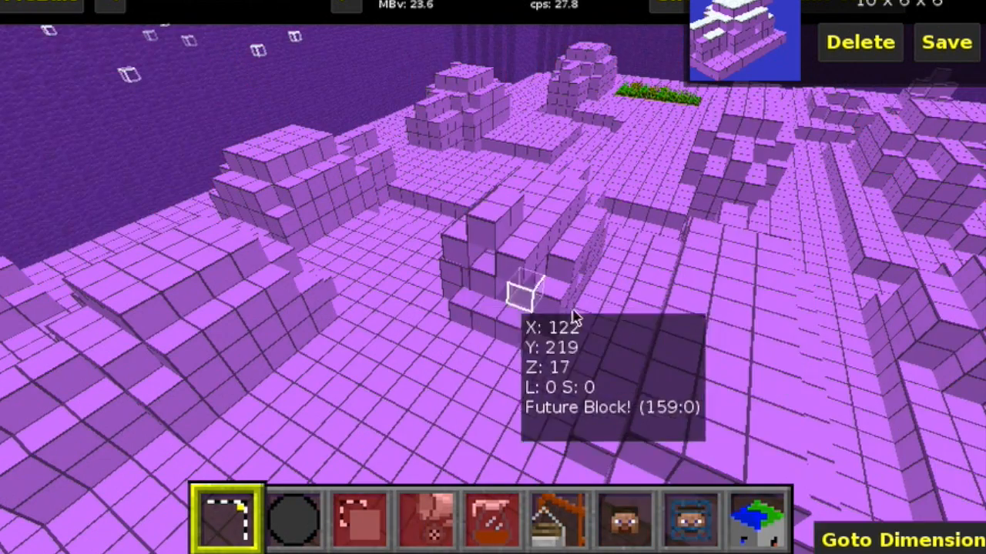
# Delete the copied snow-topped house from the stack of copied objects.
pyautogui.press('d')
pyautogui.rightClick(658, 246)
pyautogui.rightClick(617, 243)
pyautogui.rightClick(603, 196)
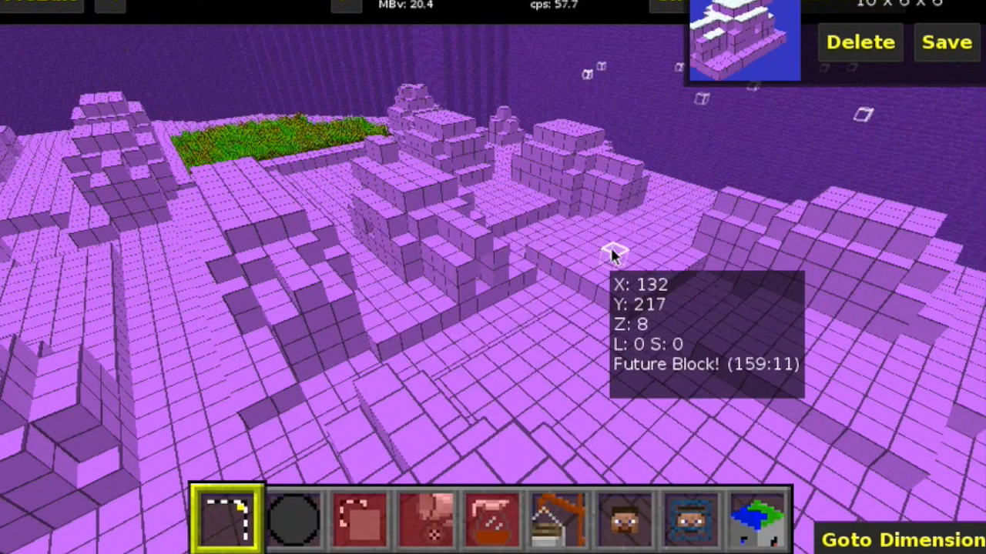
pyautogui.click(861, 46)
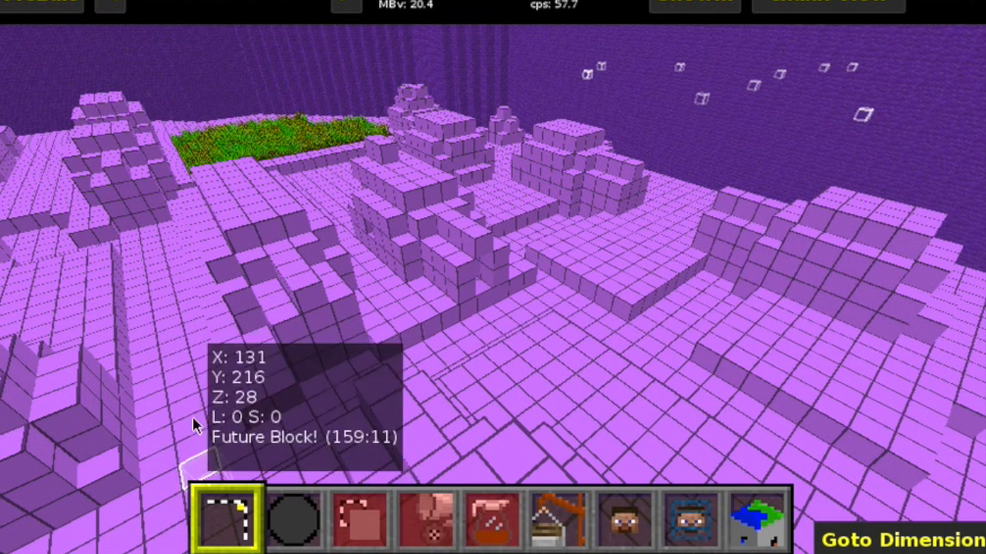
# Examine the placed house and the neighbouring buildings on the pit floor from several sides.
pyautogui.rightClick(564, 267)
pyautogui.press('w')
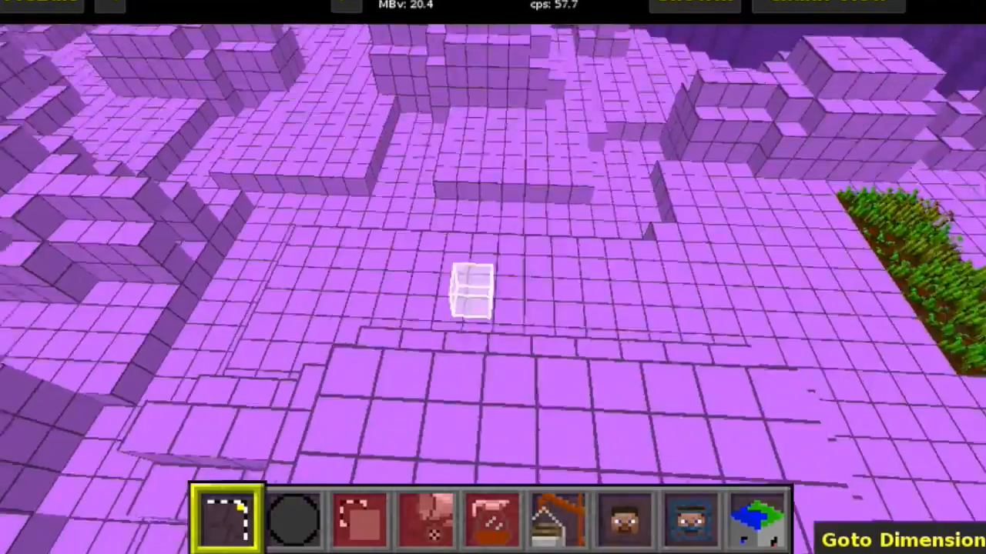
pyautogui.rightClick(577, 280)
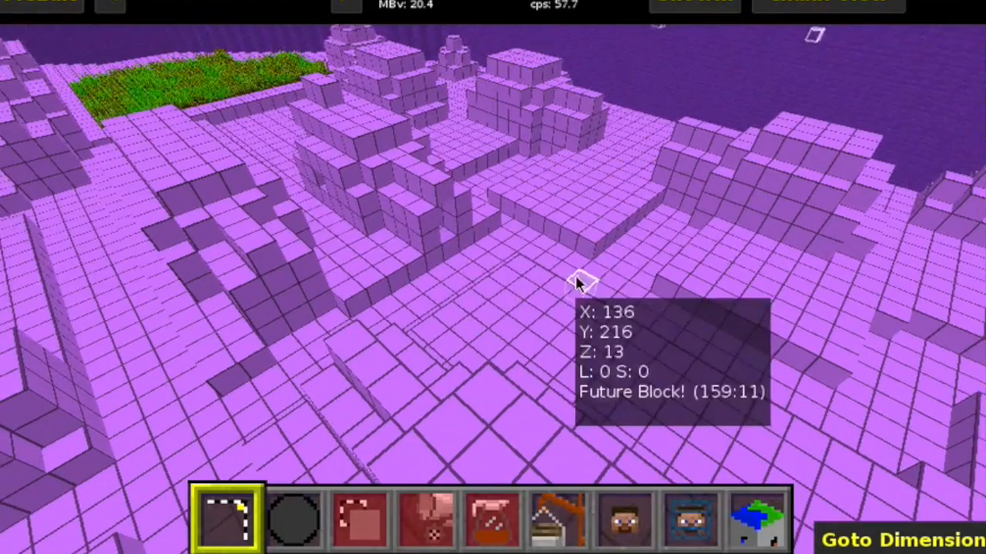
pyautogui.press('w')
pyautogui.press('a')
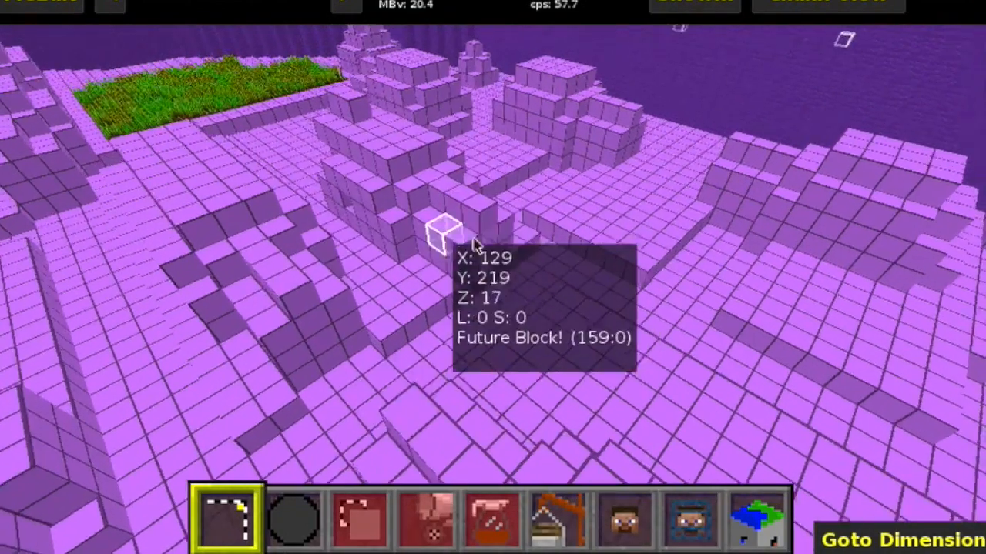
pyautogui.press('a')
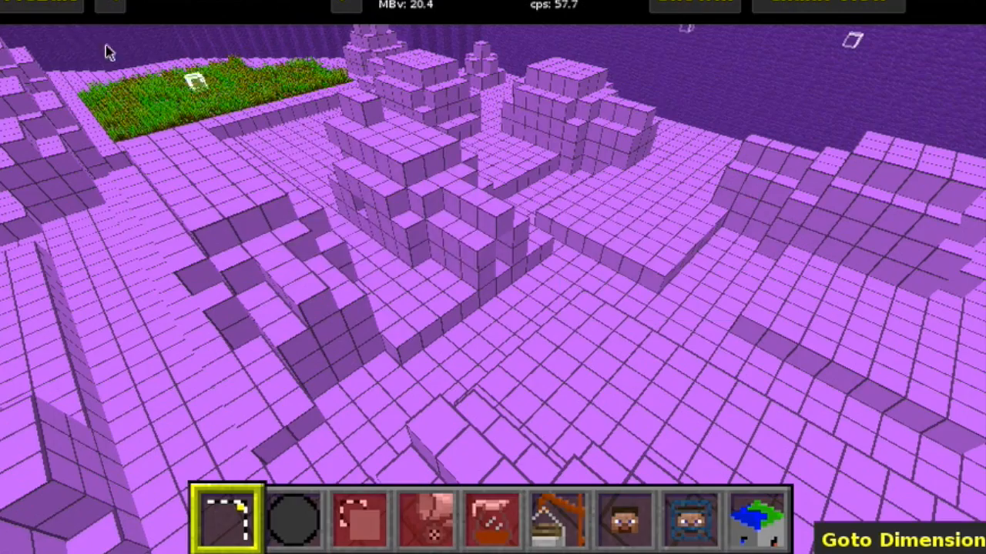
pyautogui.press('a')
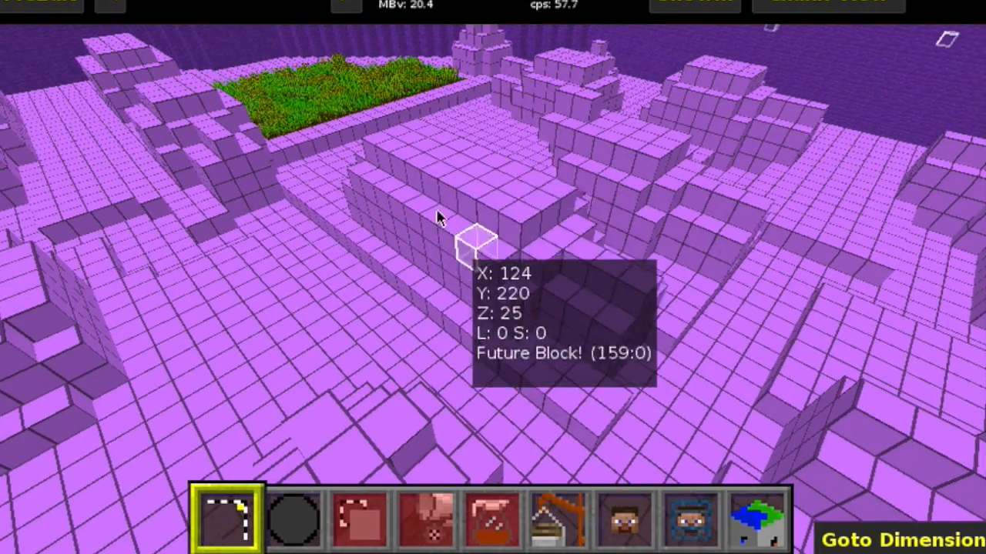
pyautogui.press('d')
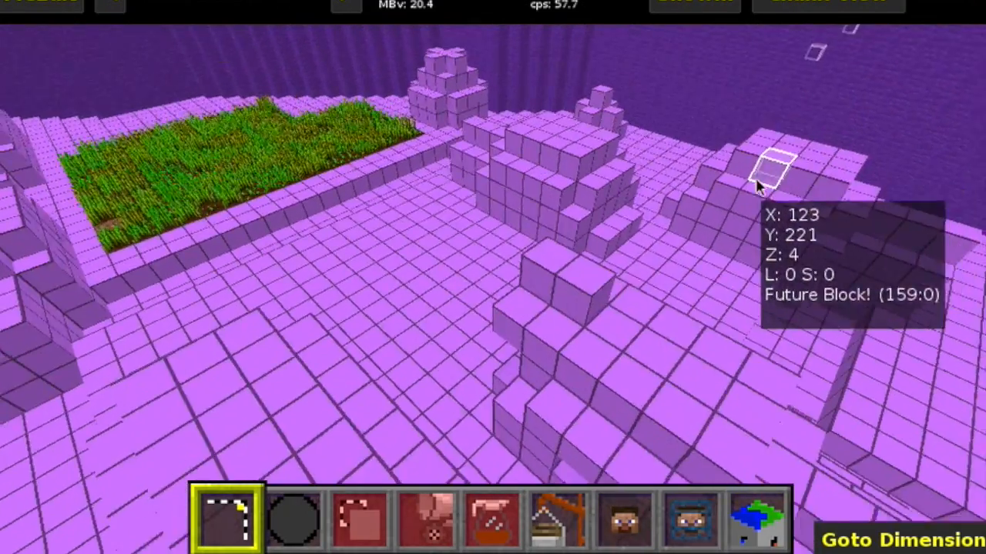
pyautogui.press('d')
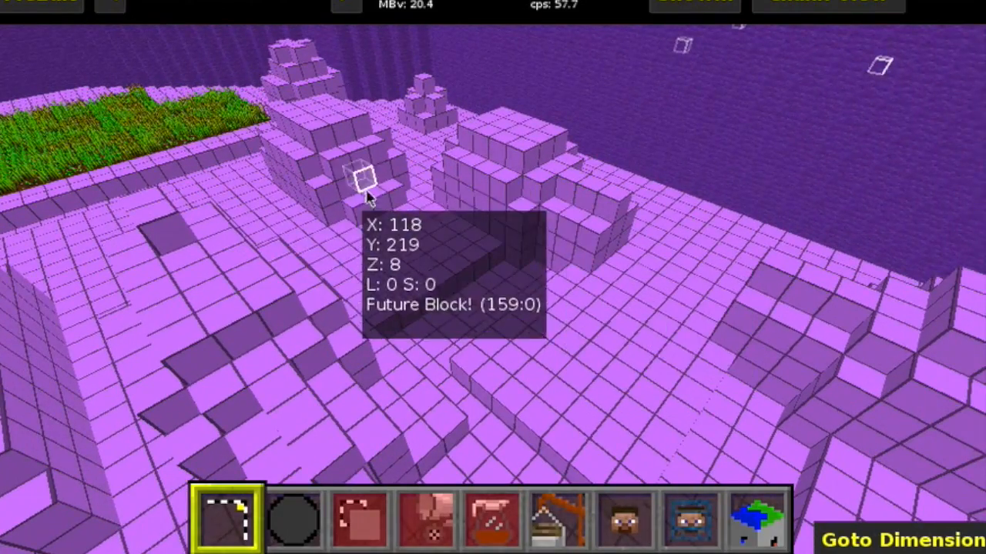
pyautogui.press('s')
pyautogui.press('s')
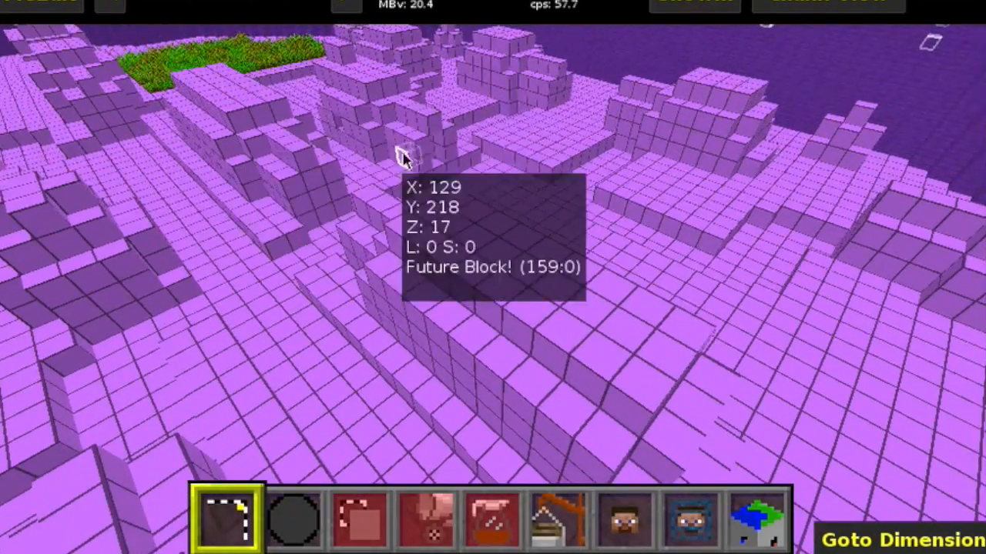
pyautogui.press('w')
pyautogui.press('d')
pyautogui.press('a')
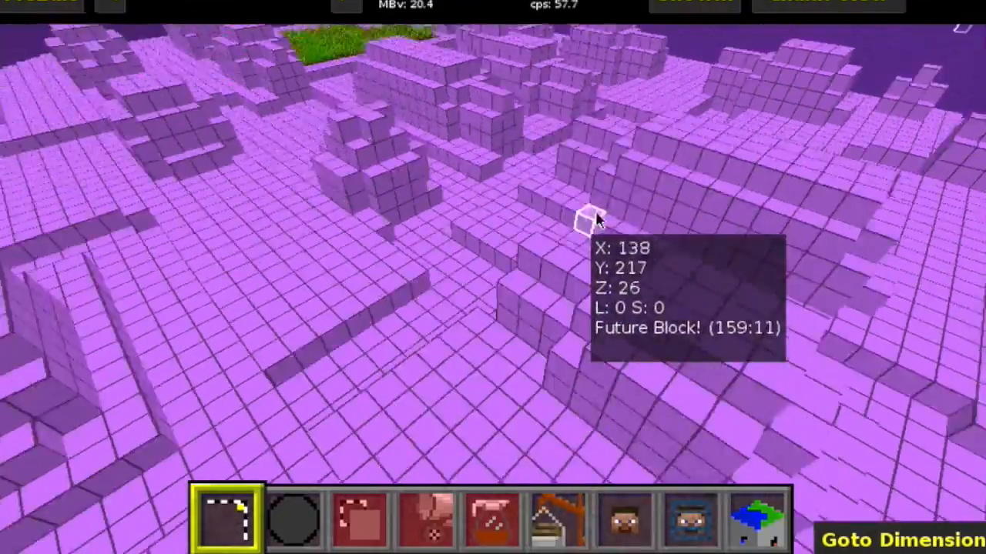
# Survey the layout of the whole village pit from above and among its buildings.
pyautogui.press('s')
pyautogui.moveTo(677, 306); pyautogui.dragTo(666, 439, button='right')
pyautogui.press('w')
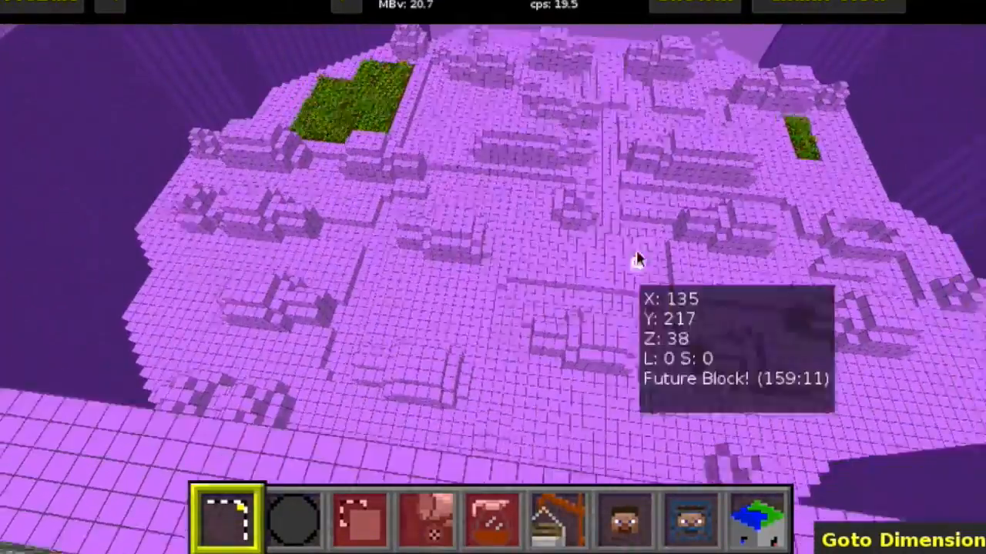
pyautogui.press('s')
pyautogui.press('w')
pyautogui.press('w')
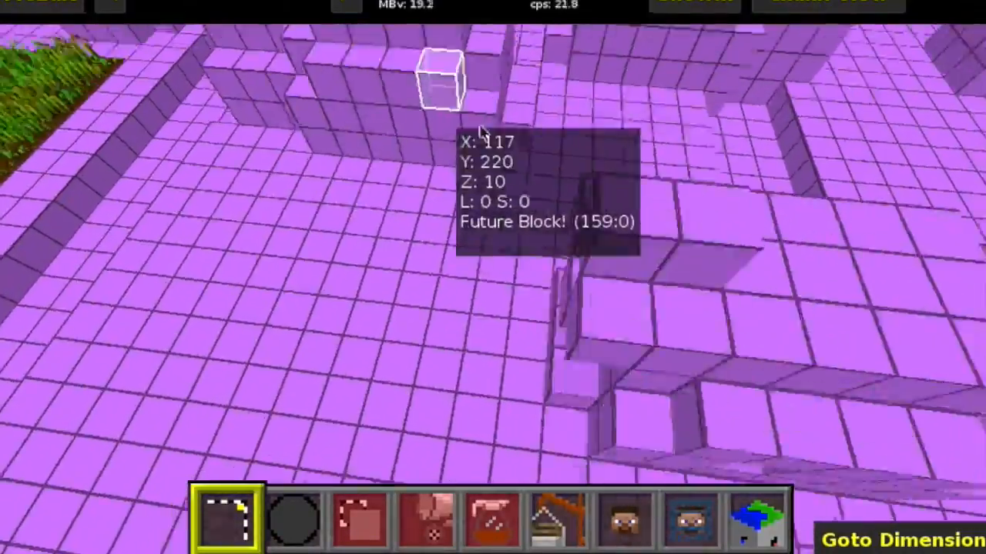
pyautogui.moveTo(451, 128); pyautogui.dragTo(462, 154, button='right')
pyautogui.press('s')
pyautogui.moveTo(493, 254); pyautogui.dragTo(355, 235, button='right')
pyautogui.press('w')
pyautogui.moveTo(493, 285); pyautogui.dragTo(493, 296, button='right')
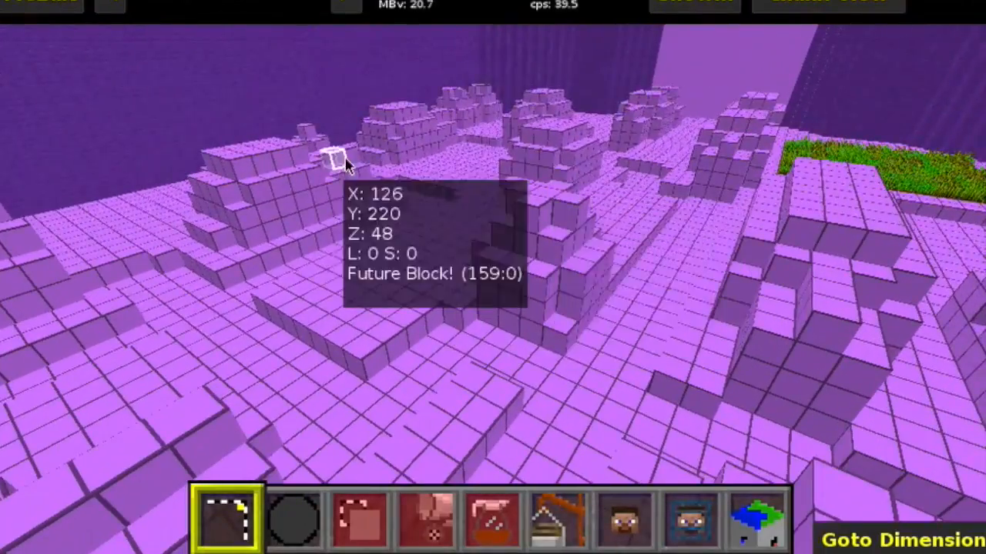
# Inspect the stepped side of the placed house up close and its position among the surrounding buildings.
pyautogui.moveTo(841, 288); pyautogui.dragTo(958, 308, button='right')
pyautogui.press('w')
pyautogui.press('d')
pyautogui.press('s')
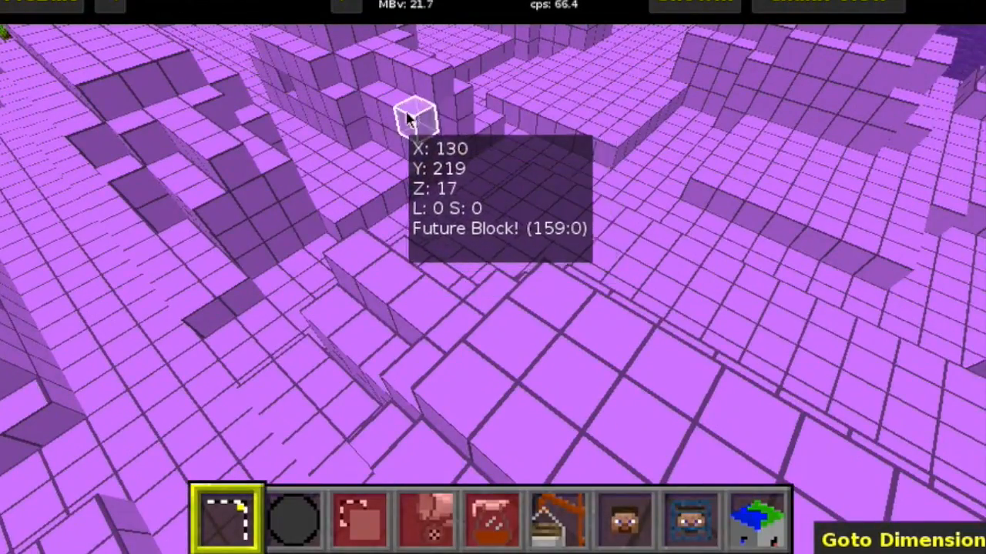
pyautogui.press('w')
pyautogui.press('a')
pyautogui.press('w')
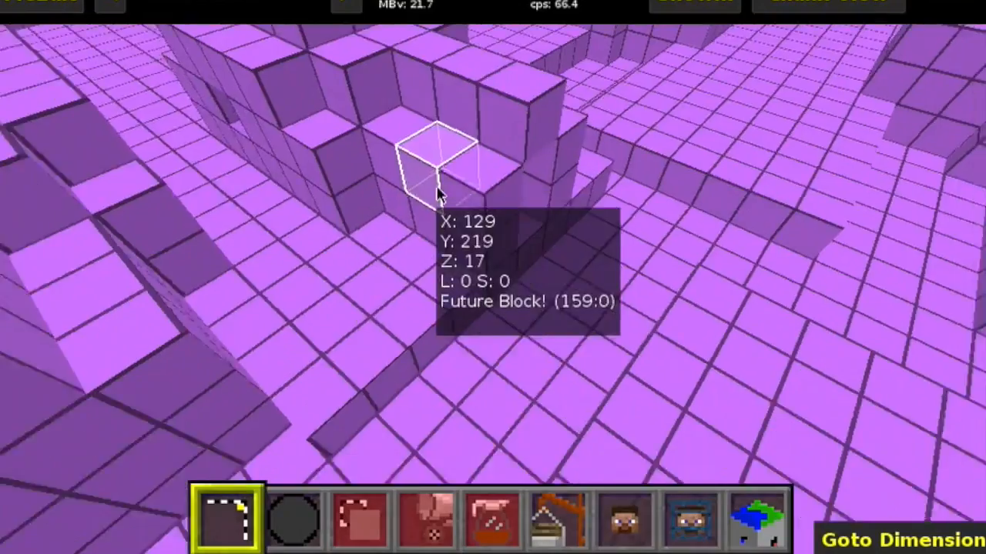
pyautogui.press('s')
pyautogui.press('s')
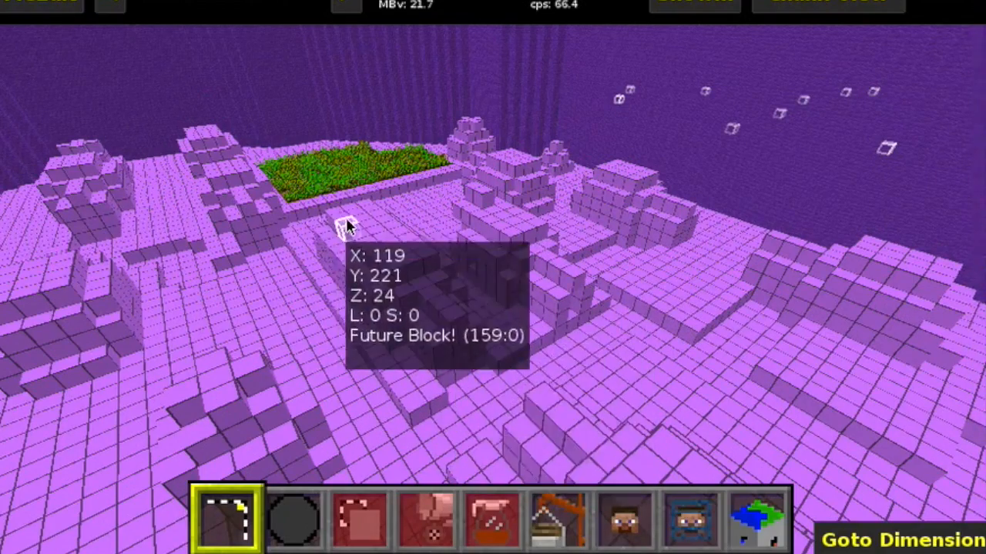
# Examine the large wheat field and its raised border at the edge of the village pit.
pyautogui.press('w')
pyautogui.press('w')
pyautogui.press('s')
pyautogui.press('d')
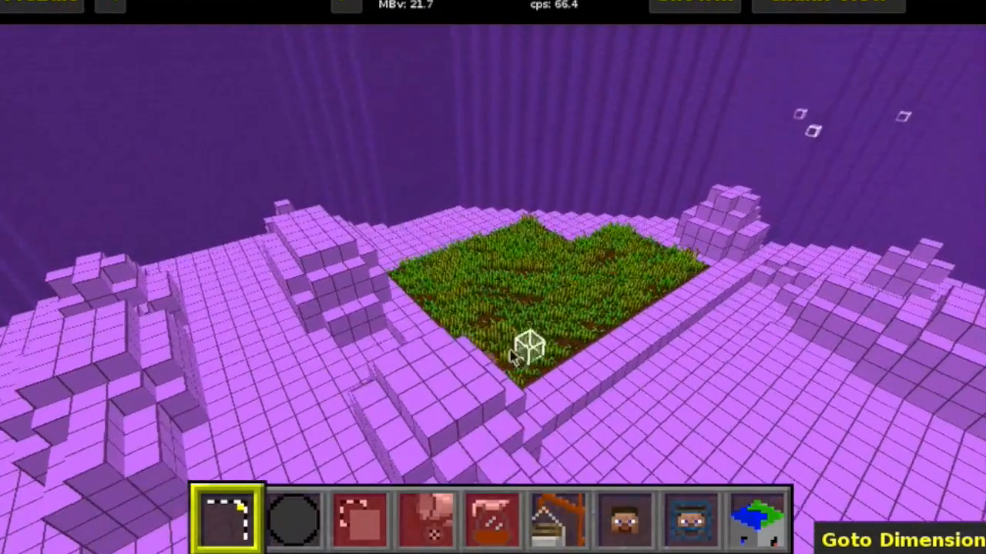
pyautogui.press('s')
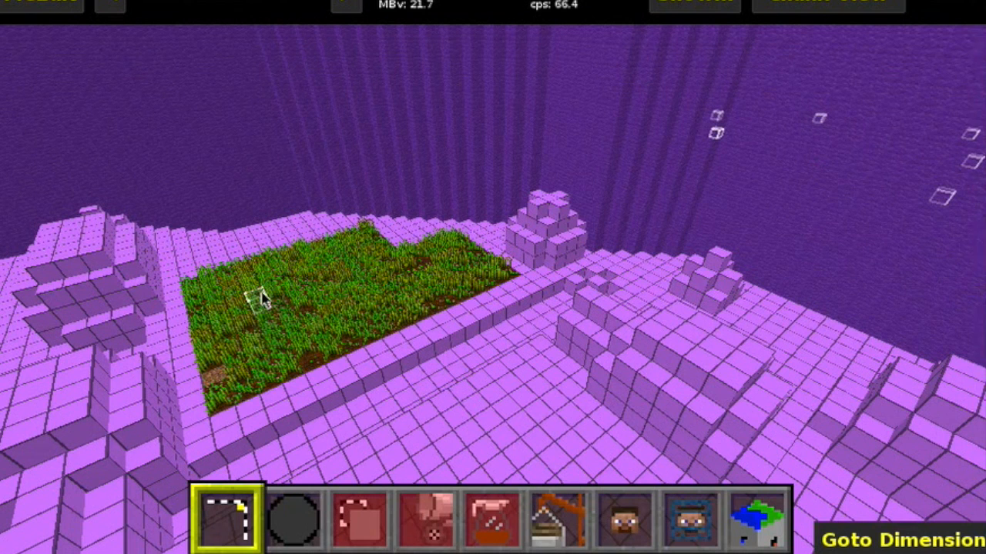
pyautogui.moveTo(197, 286)
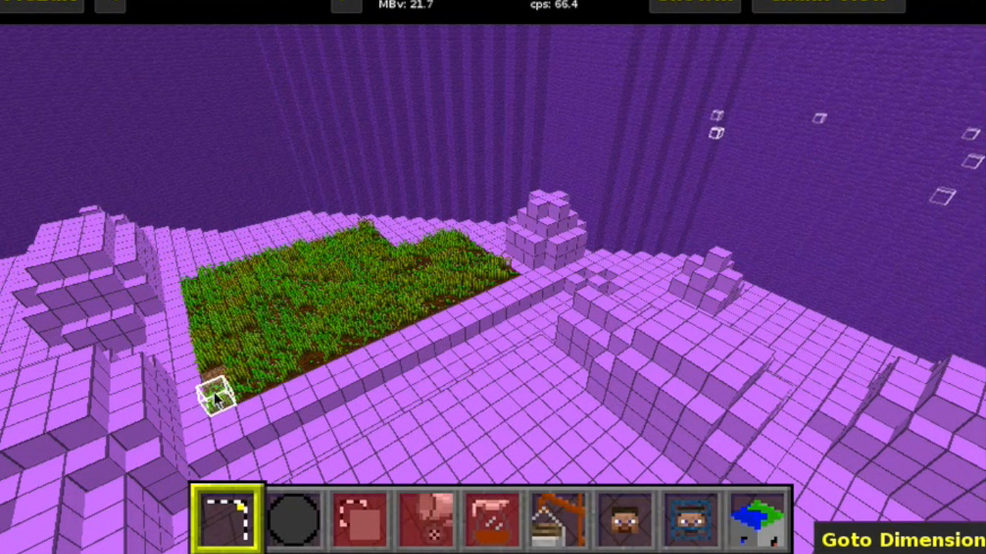
pyautogui.press('z')
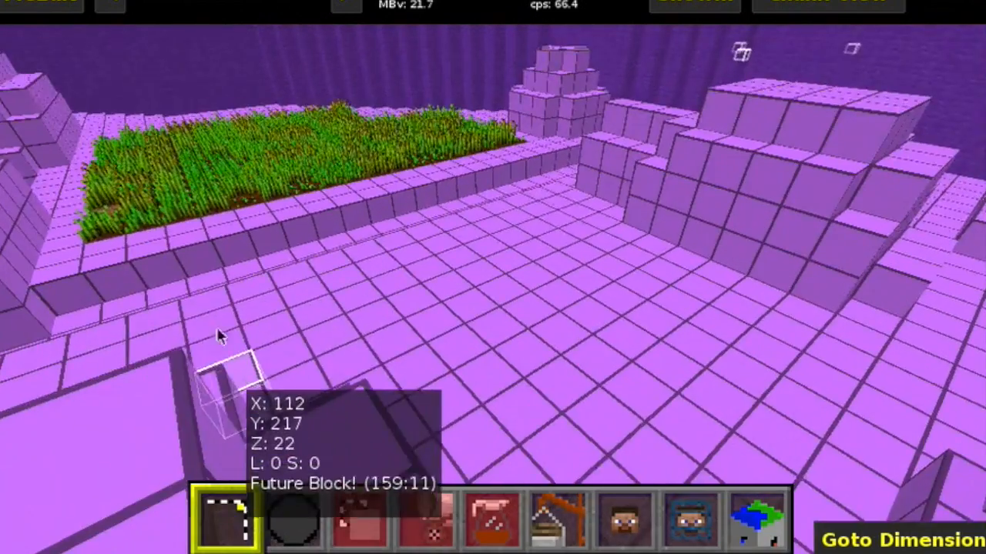
pyautogui.press('w')
pyautogui.press('a')
pyautogui.press('s')
pyautogui.press('w')
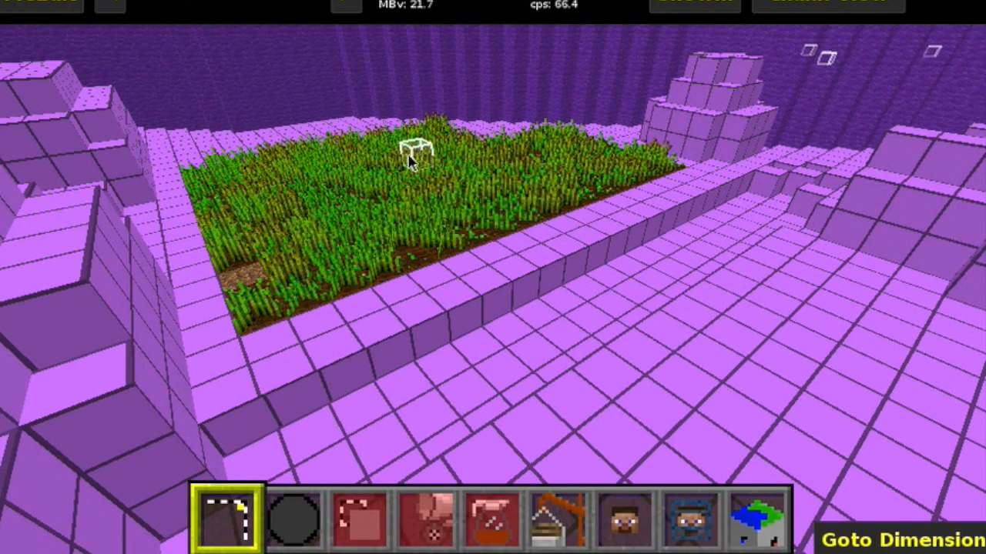
# Check how the placed house meets the raised floor levels around it, from close up and from a distance.
pyautogui.moveTo(457, 159); pyautogui.dragTo(682, 338, button='right')
pyautogui.rightClick(685, 338)
pyautogui.press('w')
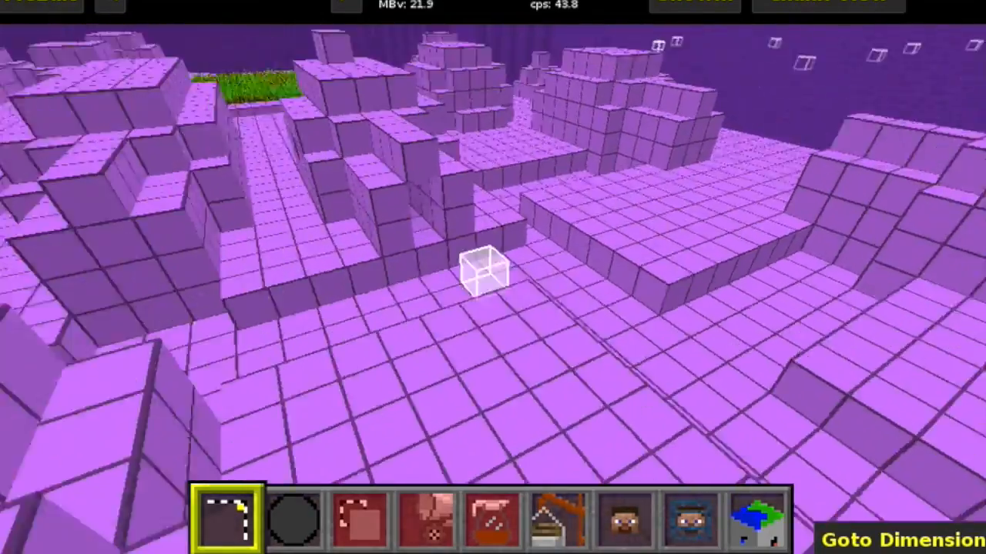
pyautogui.rightClick(492, 251)
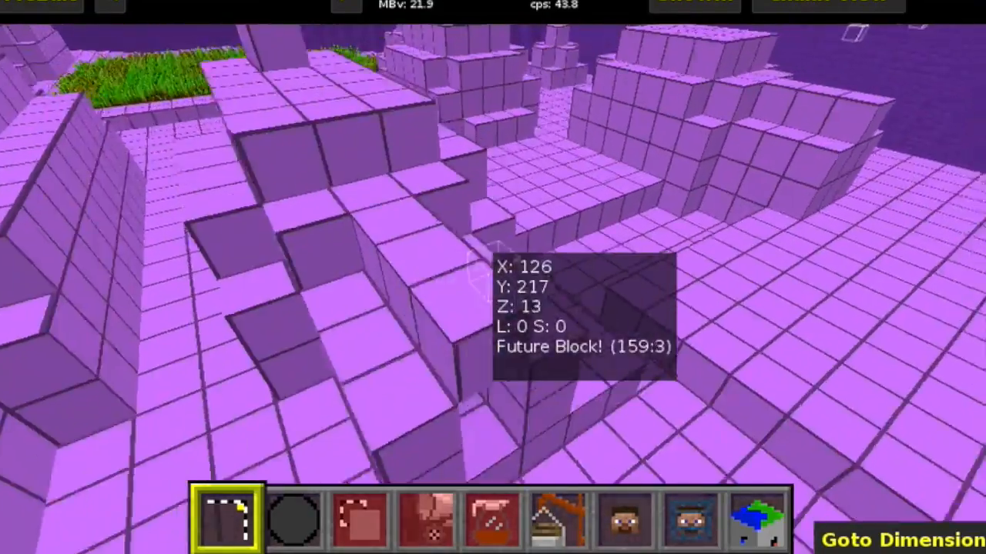
pyautogui.press('s')
pyautogui.press('s')
pyautogui.press('s')
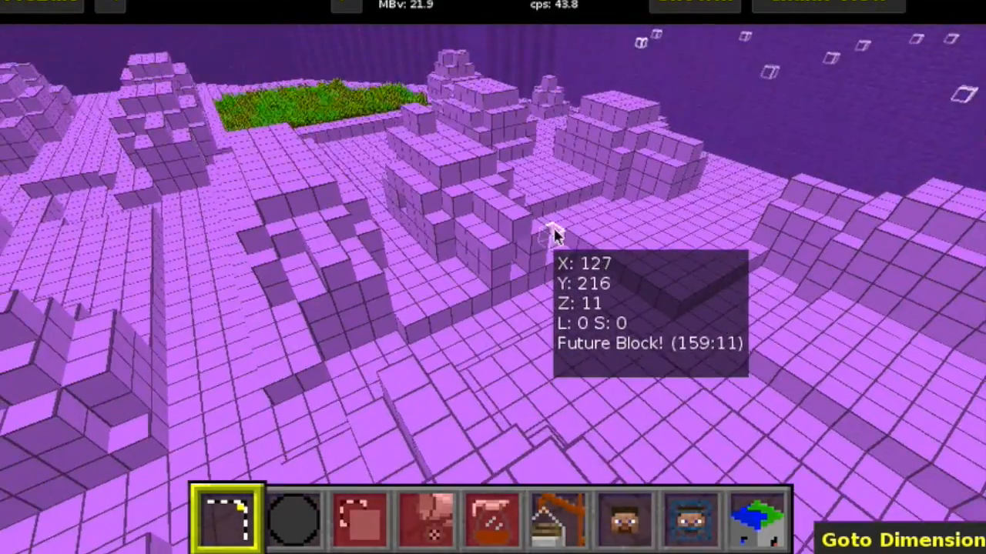
pyautogui.press('s')
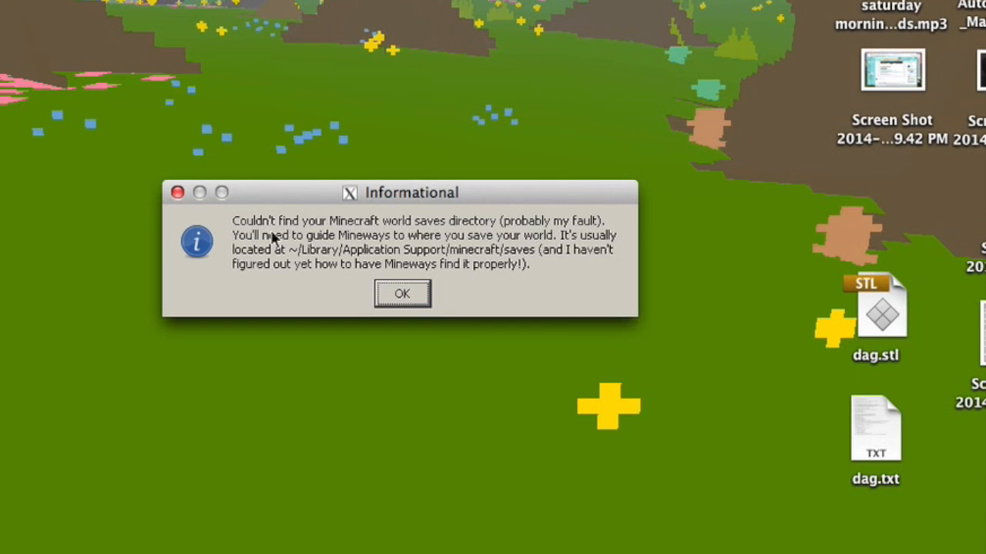
# Switch to Mineways, dismiss its notice about the missing world saves directory and widen its window across the screen.
pyautogui.click(403, 295)
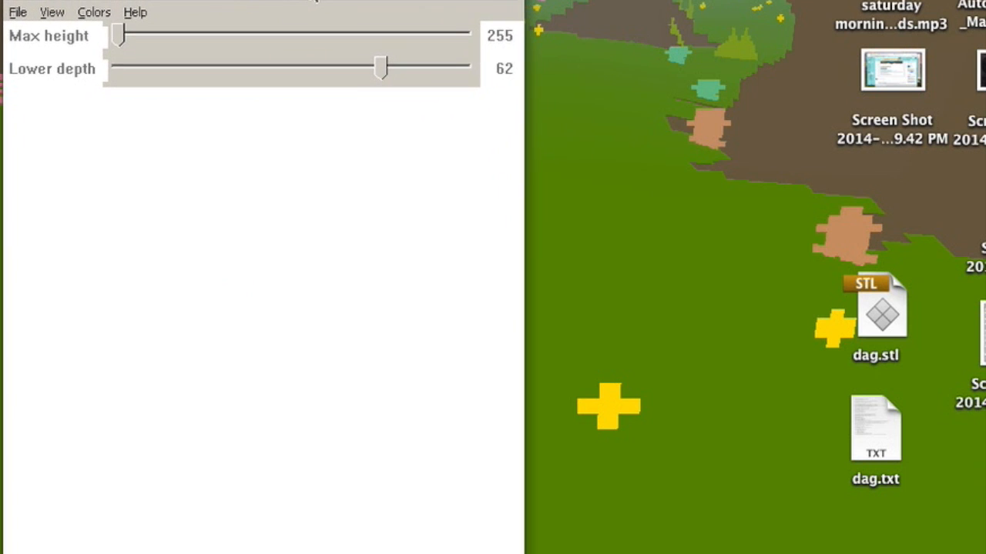
pyautogui.moveTo(314, 0); pyautogui.dragTo(312, 0)
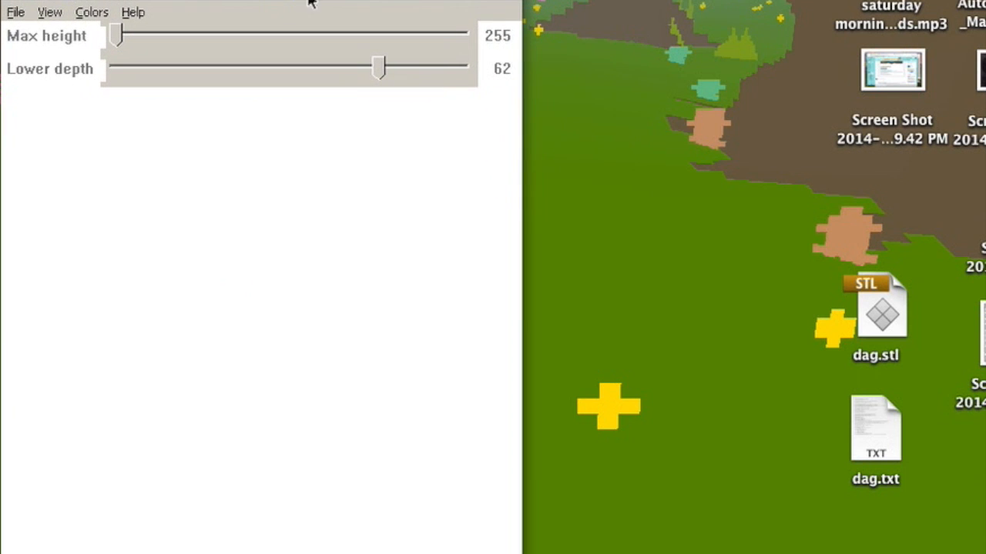
pyautogui.moveTo(522, 553); pyautogui.dragTo(985, 553)
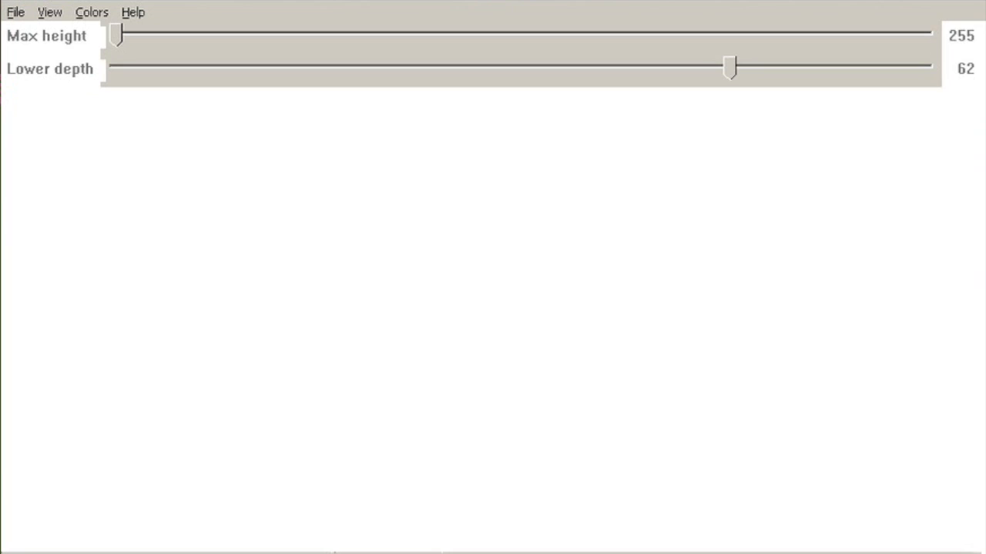
# Open the Berd world's level.dat from the saves folder under Application Support/minecraft.
pyautogui.click(17, 13)
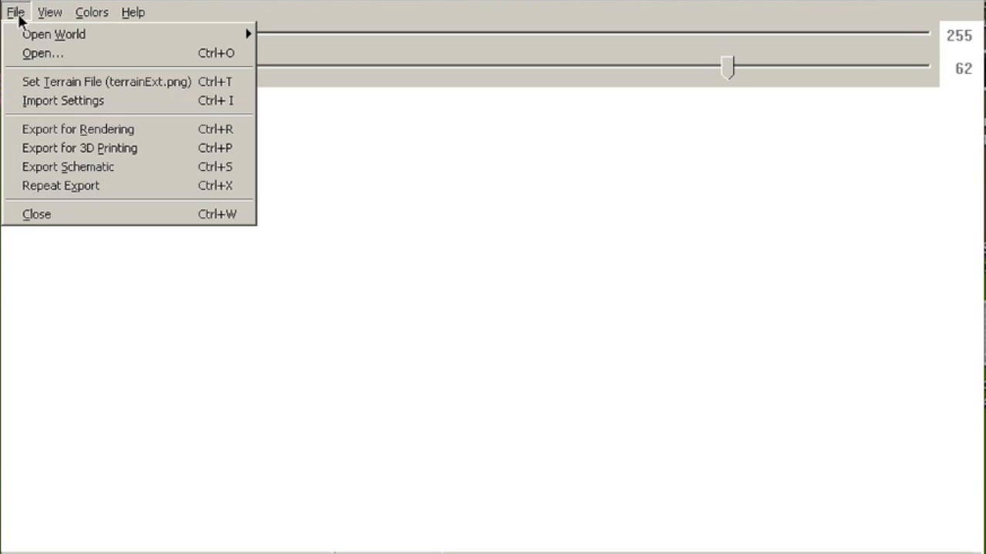
pyautogui.moveTo(48, 38)
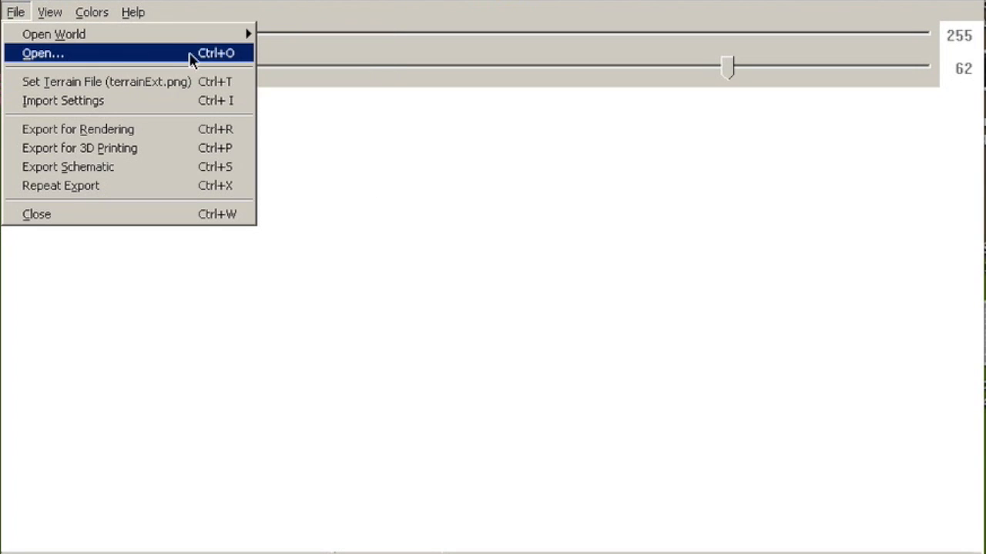
pyautogui.click(160, 55)
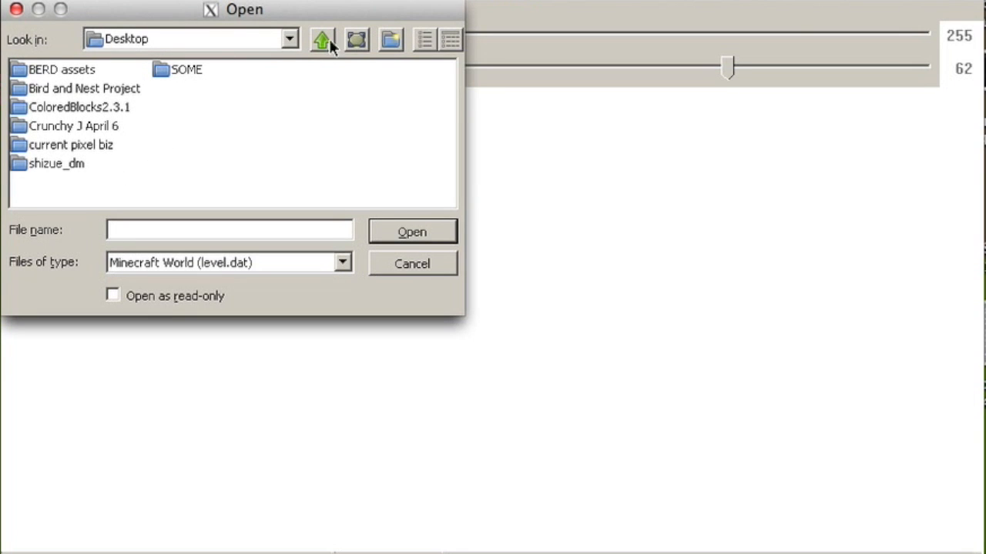
pyautogui.click(290, 38)
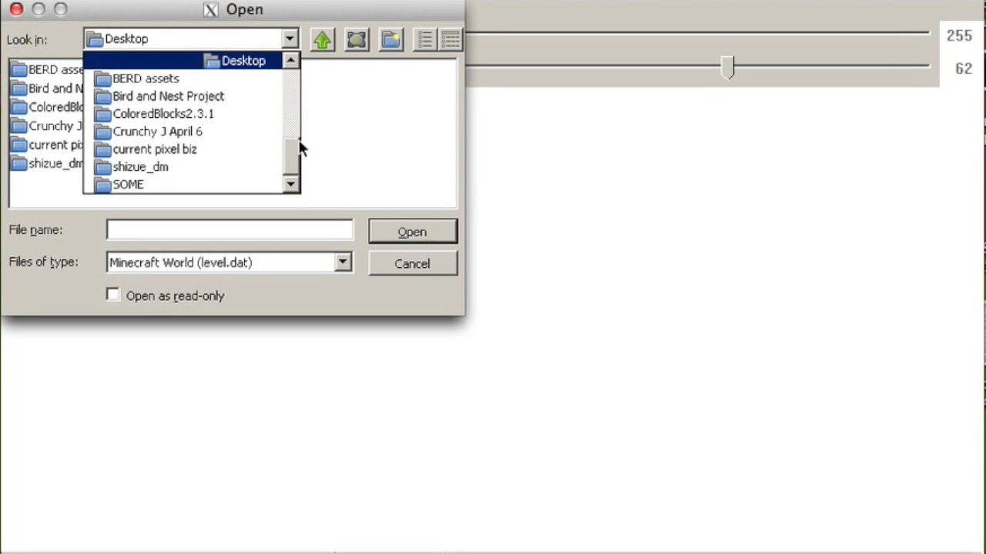
pyautogui.moveTo(297, 158); pyautogui.dragTo(294, 109)
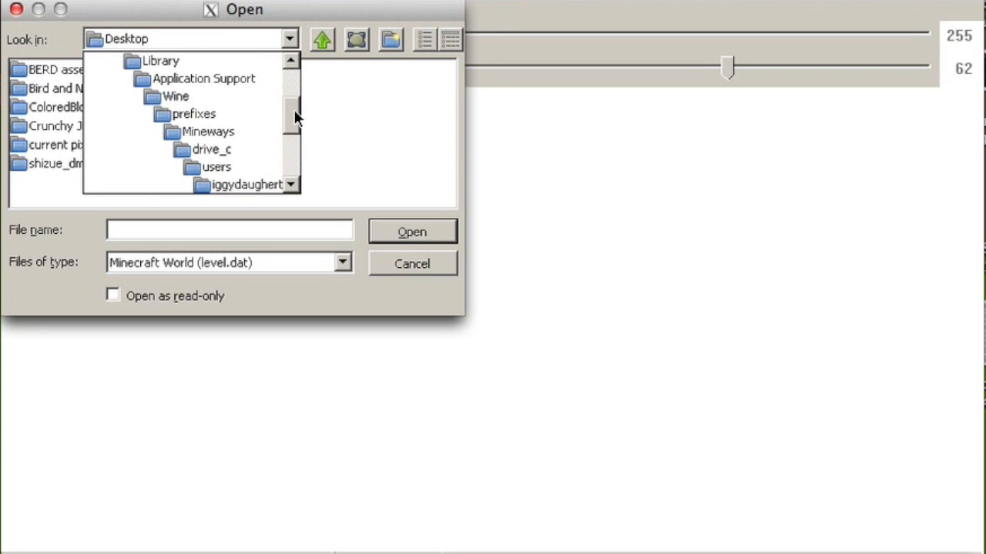
pyautogui.click(182, 81)
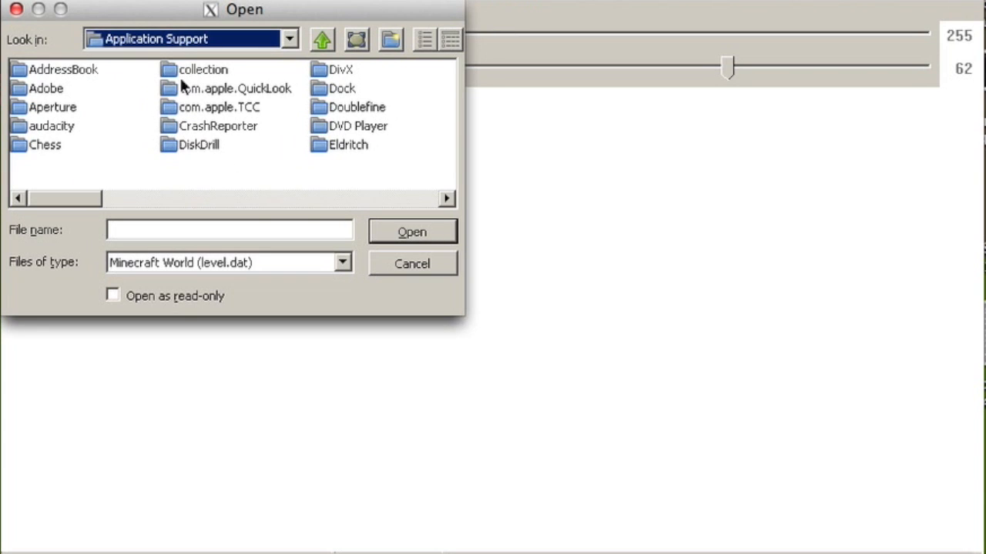
pyautogui.moveTo(99, 195); pyautogui.dragTo(238, 197)
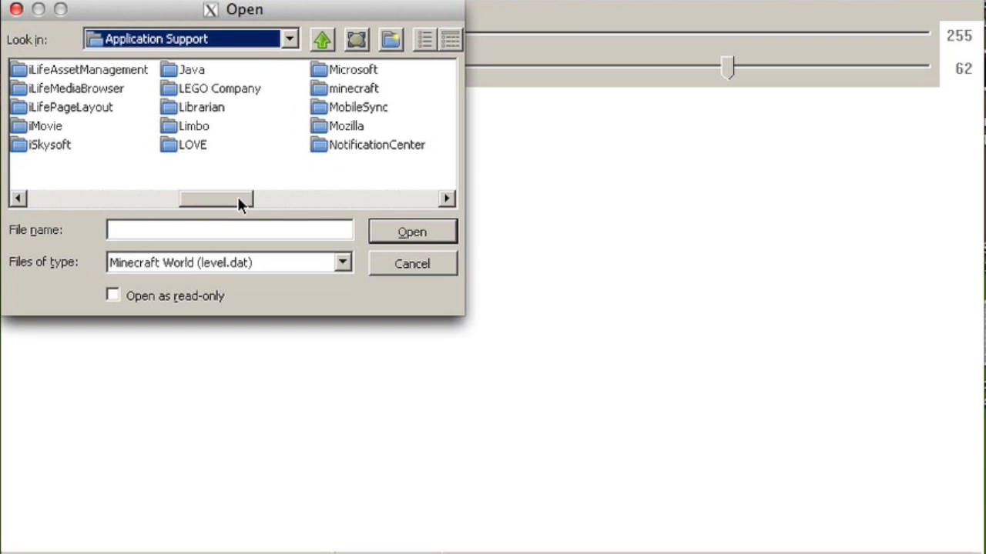
pyautogui.doubleClick(325, 89)
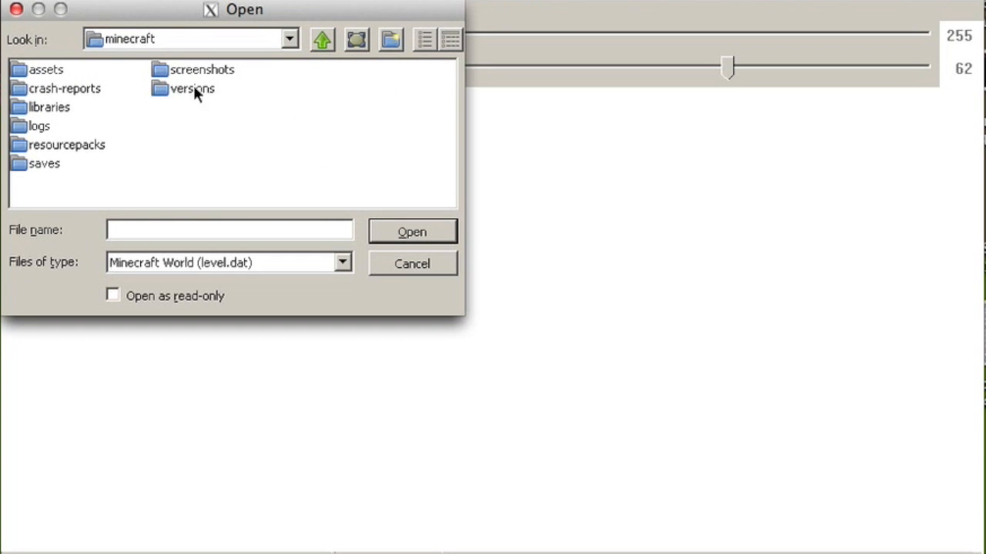
pyautogui.doubleClick(44, 164)
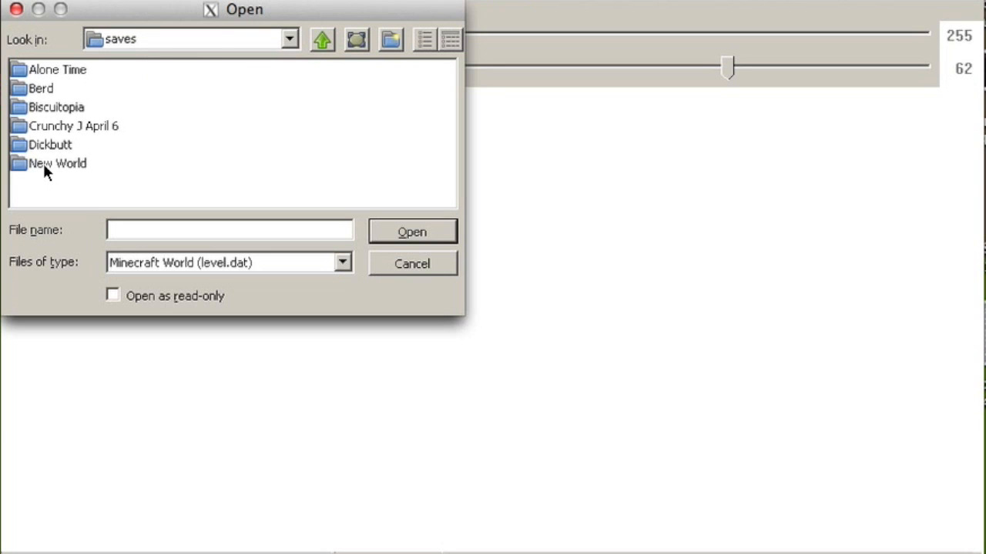
pyautogui.doubleClick(38, 89)
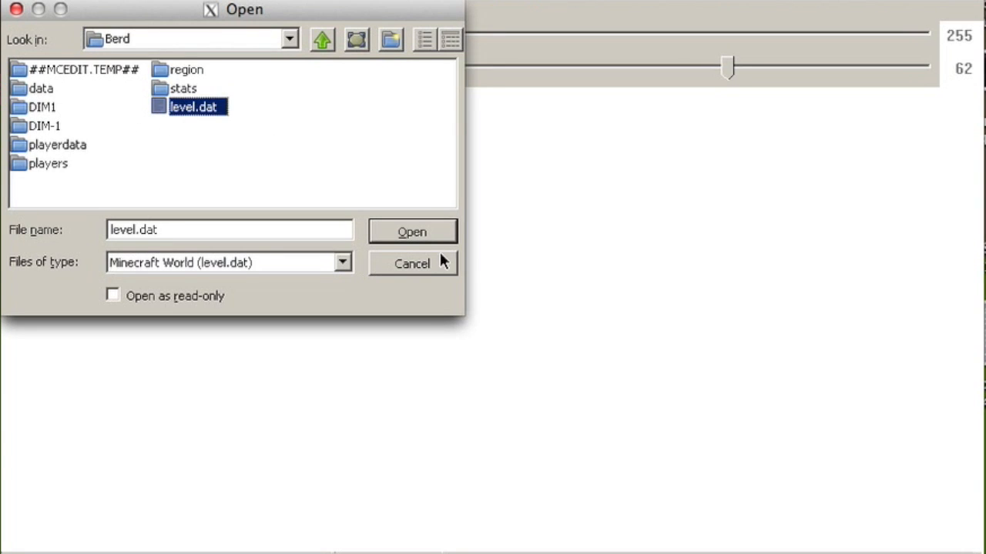
pyautogui.click(428, 232)
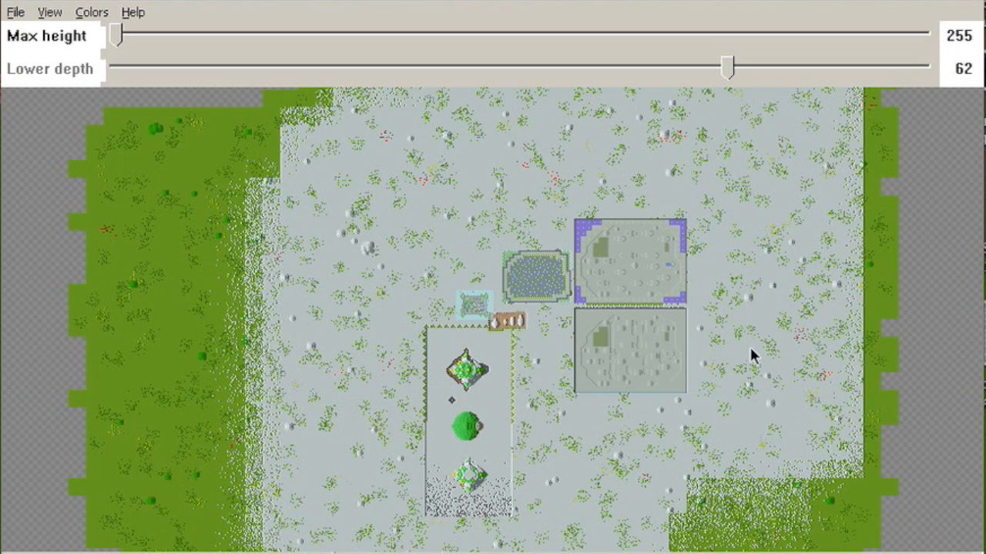
# Decline the depth autocorrection and examine the map around the house plot, the two village pits and the yellow-dotted pit.
pyautogui.moveTo(736, 388); pyautogui.dragTo(710, 368)
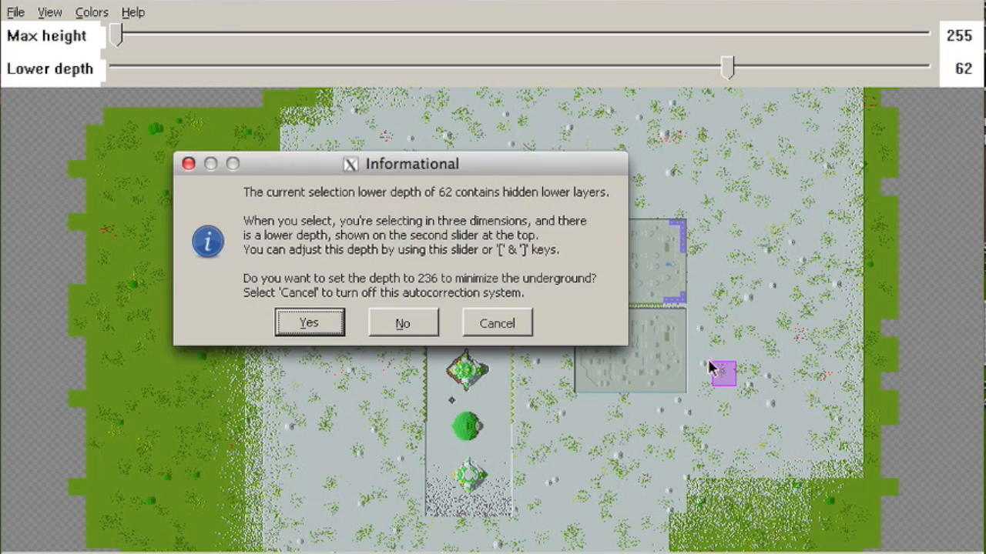
pyautogui.click(432, 327)
pyautogui.scroll(5, 523, 341)
pyautogui.moveTo(694, 350); pyautogui.dragTo(648, 383)
pyautogui.moveTo(671, 302); pyautogui.dragTo(508, 350)
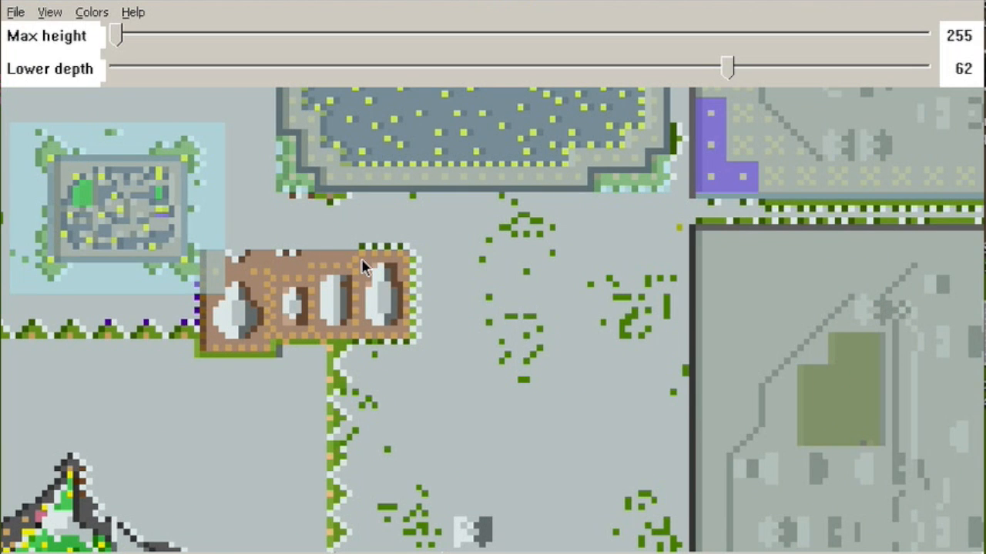
pyautogui.moveTo(846, 327); pyautogui.dragTo(795, 322)
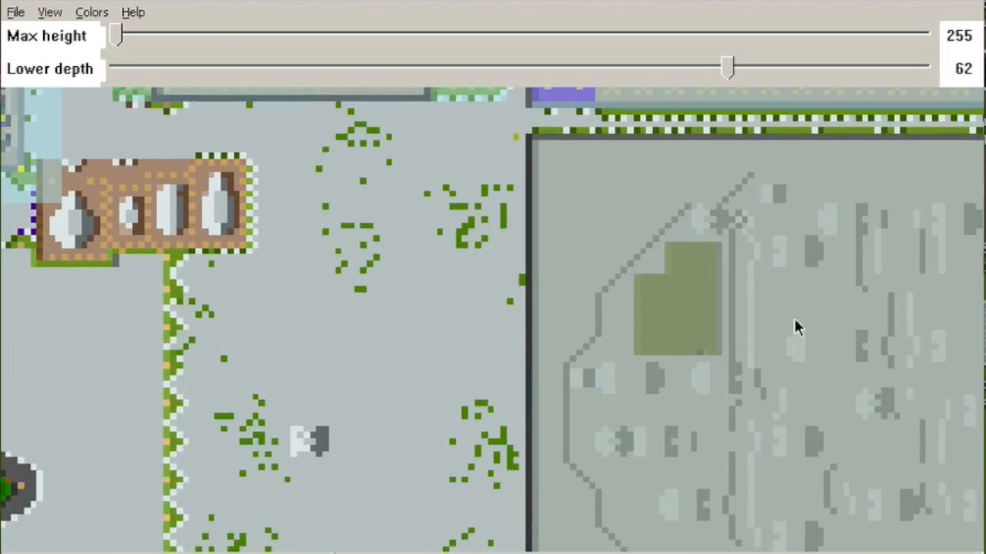
pyautogui.moveTo(207, 307); pyautogui.dragTo(449, 316)
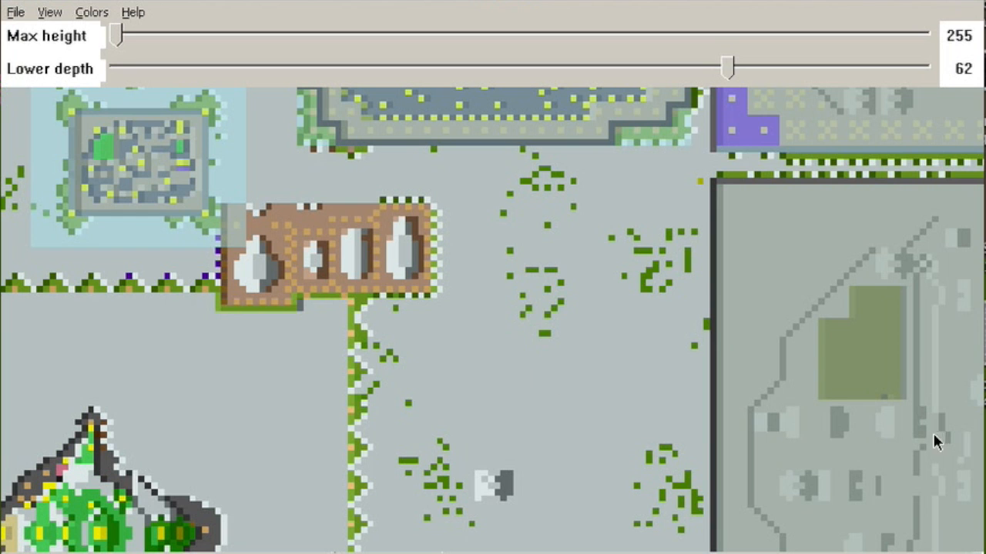
pyautogui.moveTo(801, 245); pyautogui.dragTo(561, 441)
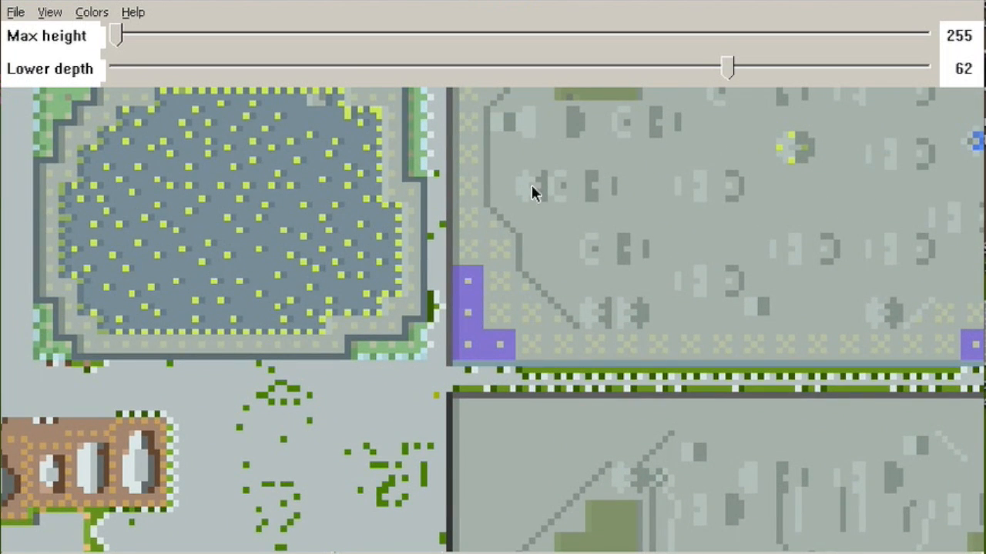
pyautogui.moveTo(102, 378); pyautogui.dragTo(404, 241)
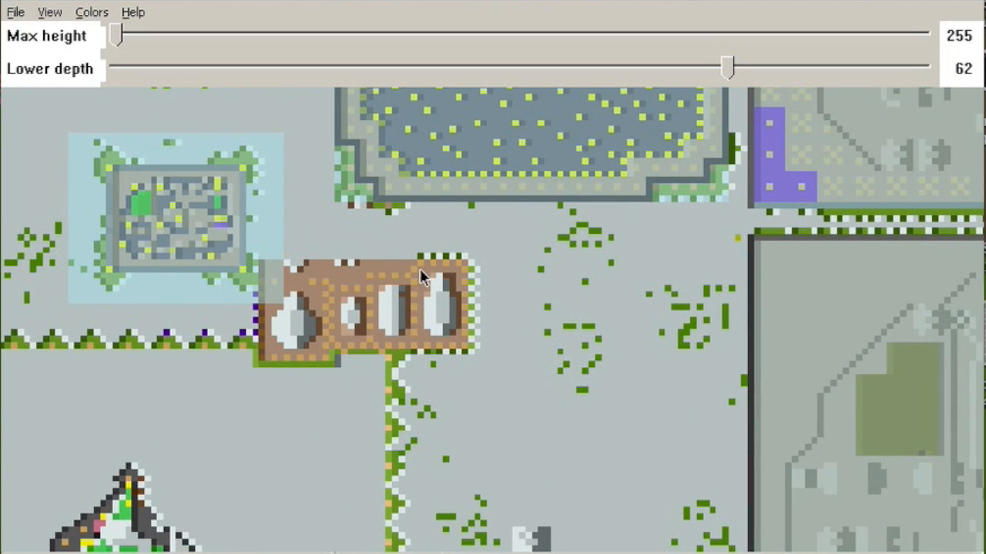
# Select the easternmost house on the brown plot, limiting it to a max height of 242 and a lower depth of 234.
pyautogui.moveTo(422, 274); pyautogui.dragTo(459, 341)
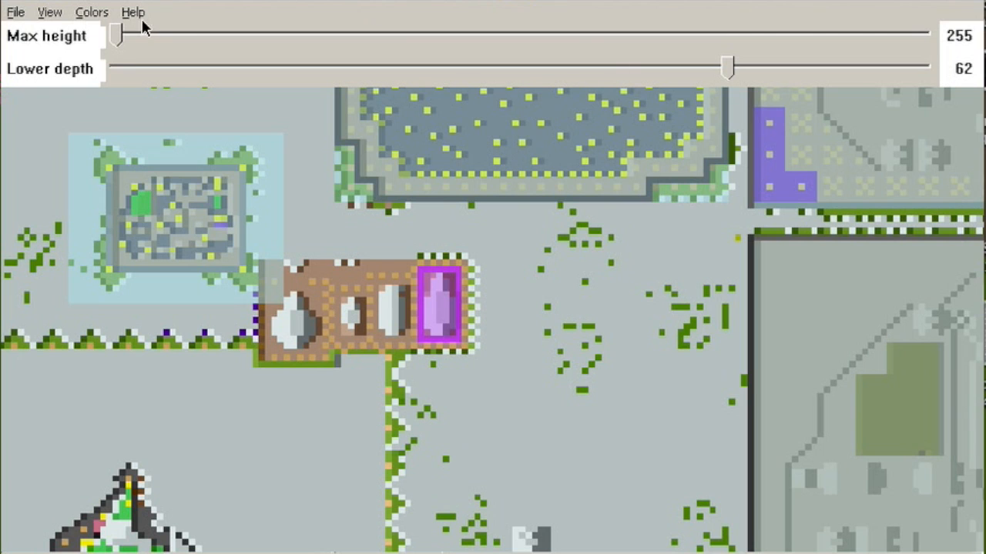
pyautogui.moveTo(110, 35); pyautogui.dragTo(157, 36)
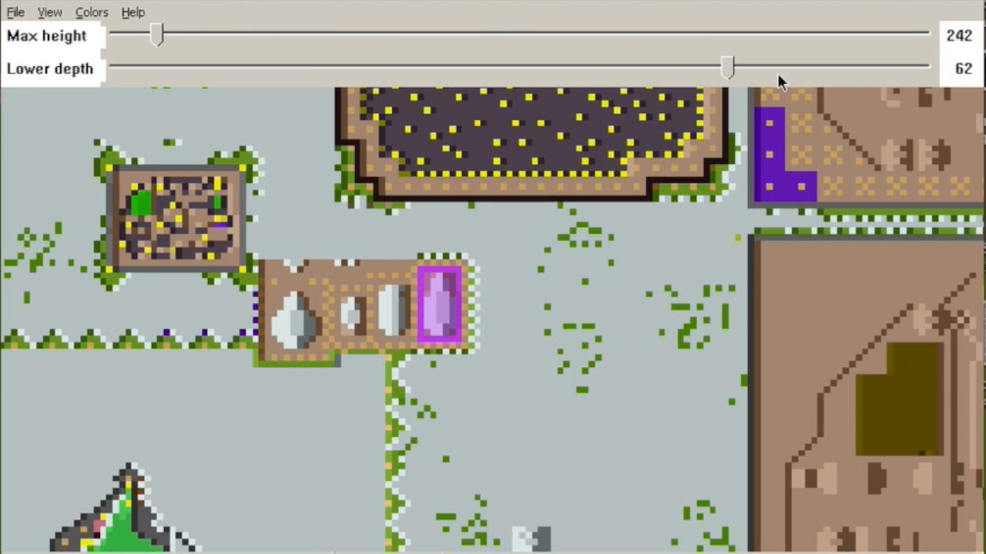
pyautogui.moveTo(724, 68); pyautogui.dragTo(184, 89)
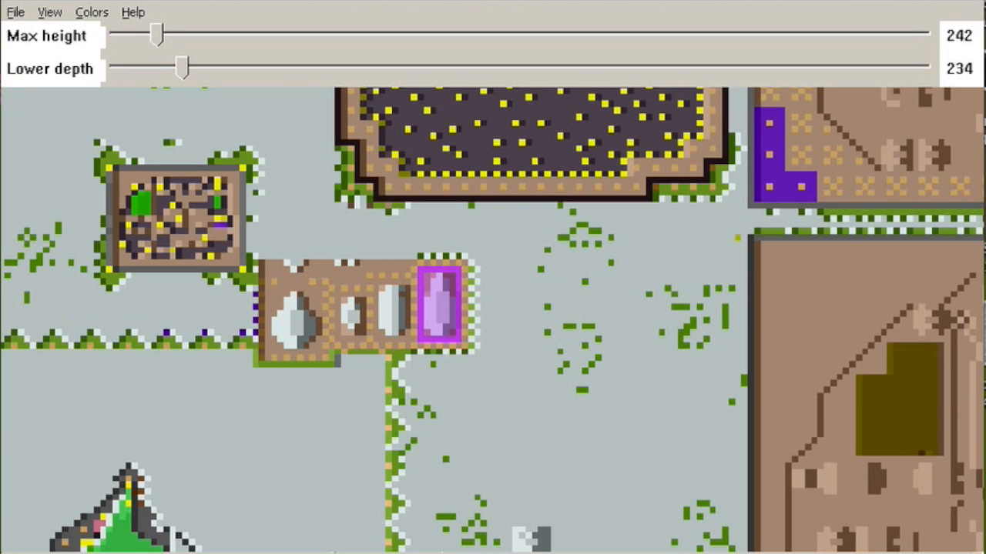
# Start an export for rendering of the selected house as Binary Materialise Magics STL with the file name berd_house.
pyautogui.click(14, 14)
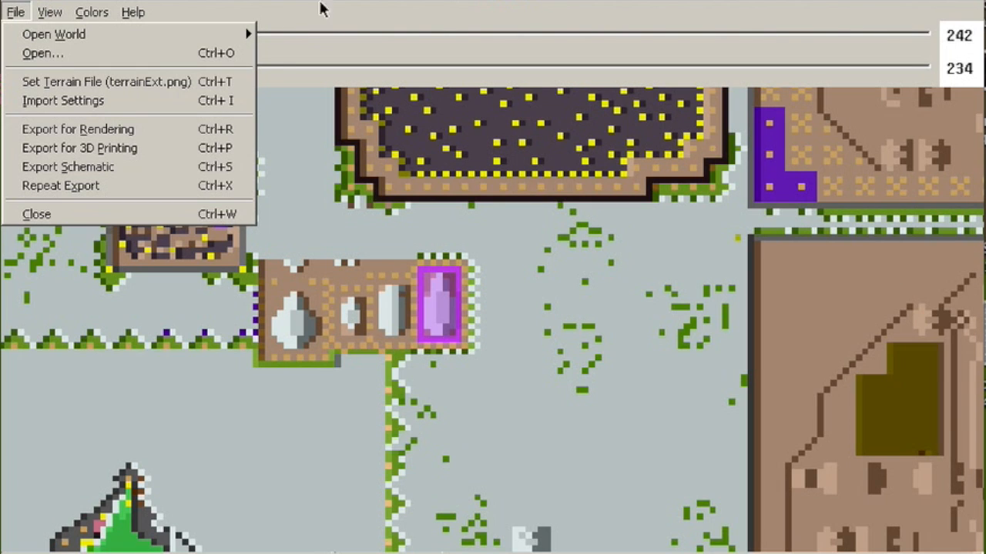
pyautogui.click(229, 129)
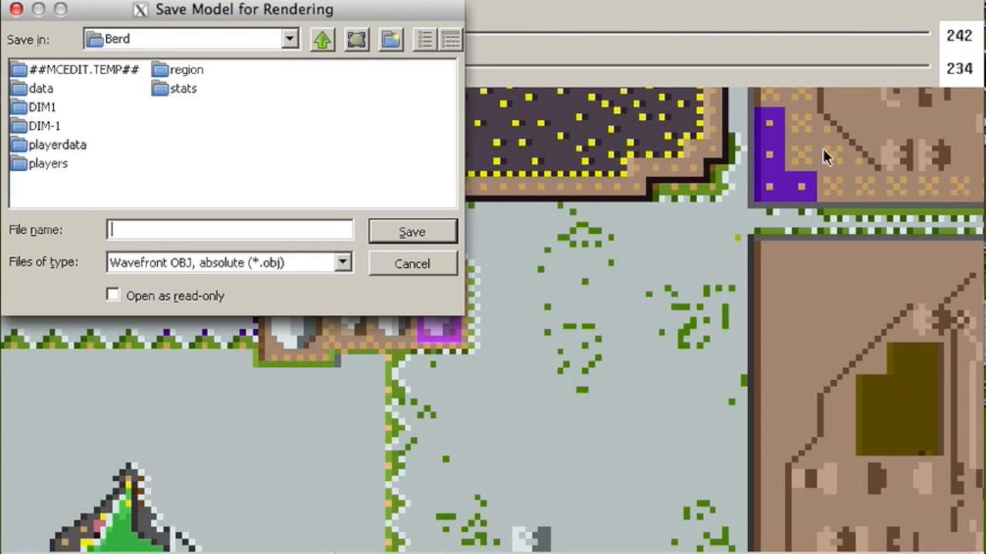
pyautogui.click(342, 262)
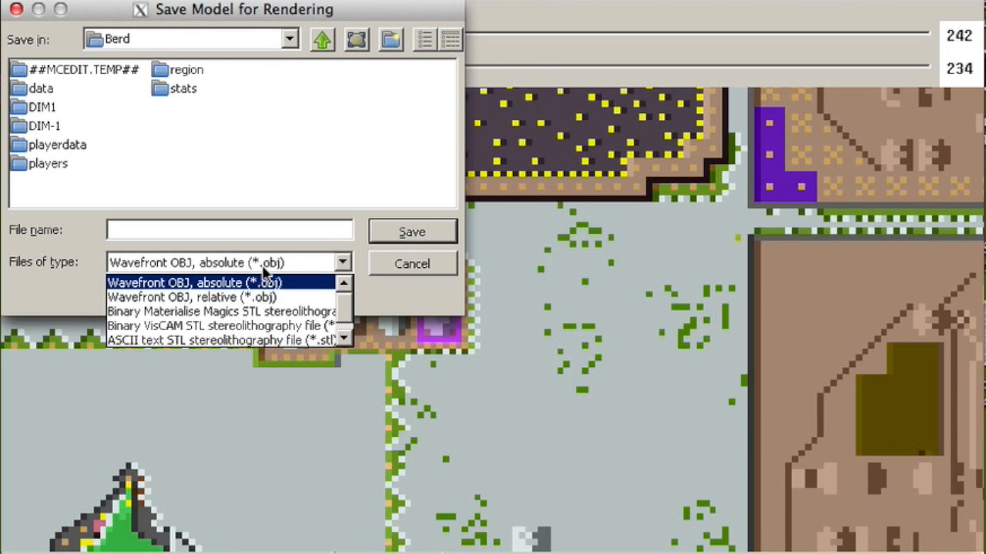
pyautogui.click(262, 312)
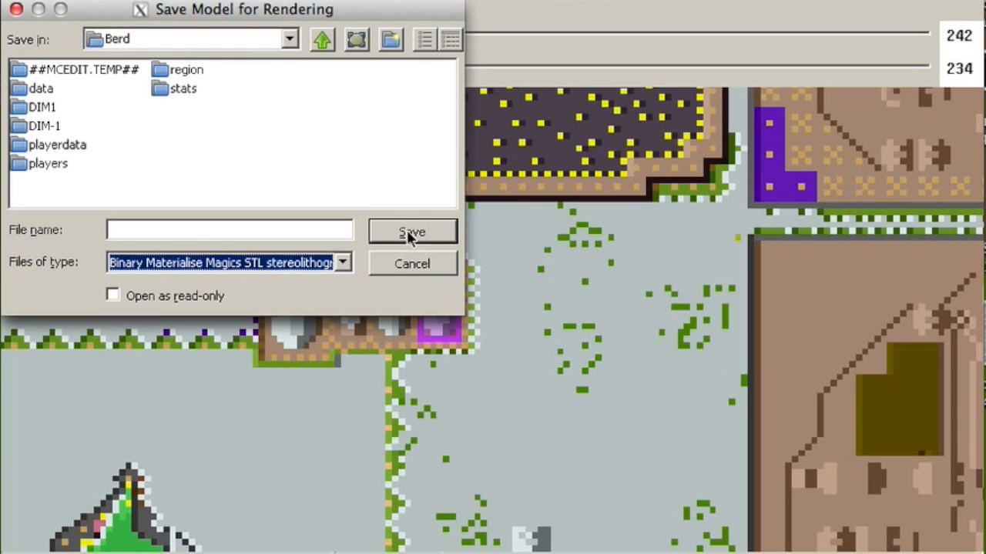
pyautogui.click(299, 231)
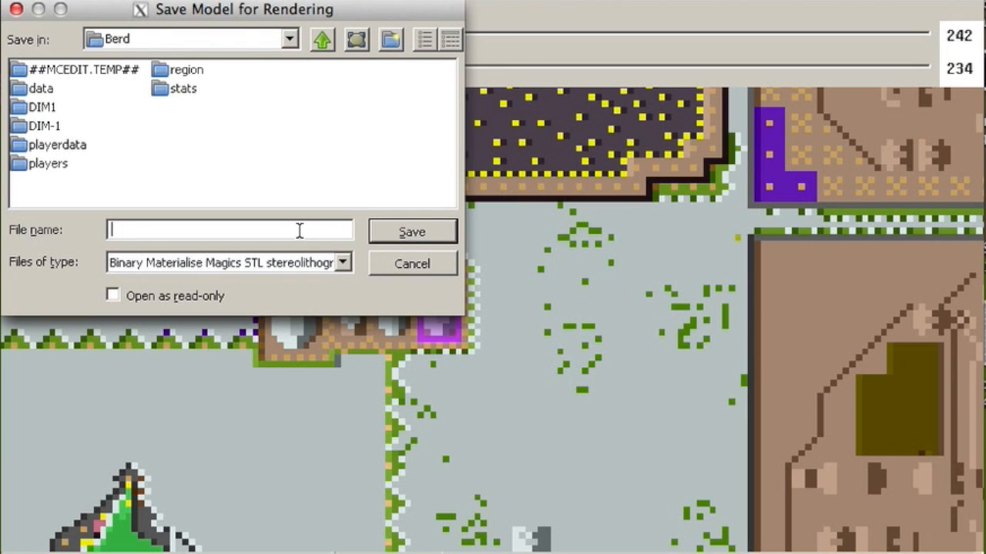
pyautogui.write('B')
pyautogui.press('BackSpace')
pyautogui.write('berd_house')
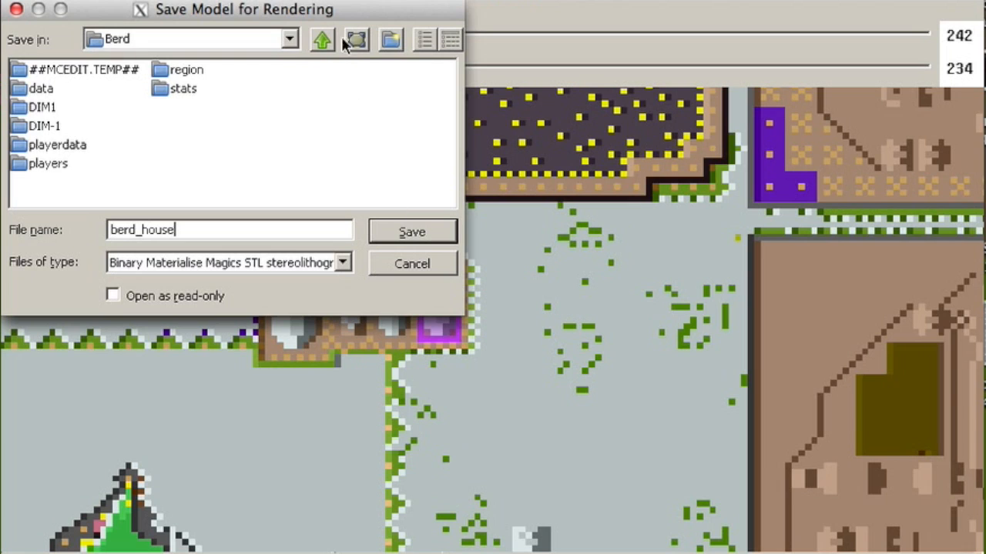
# Save the STL in the BERD assets folder on the Desktop and run the export with the offered model options.
pyautogui.click(355, 41)
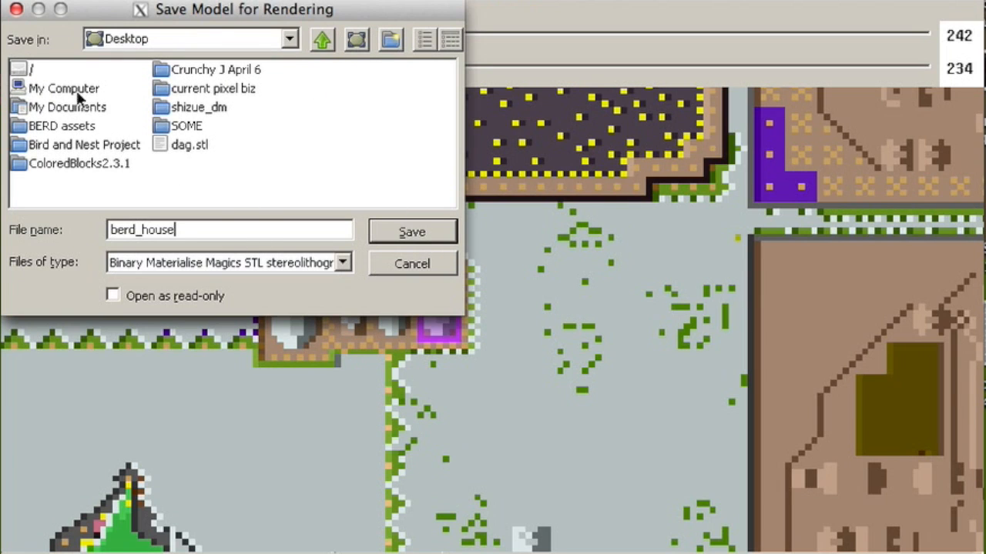
pyautogui.click(42, 126)
pyautogui.click(42, 125)
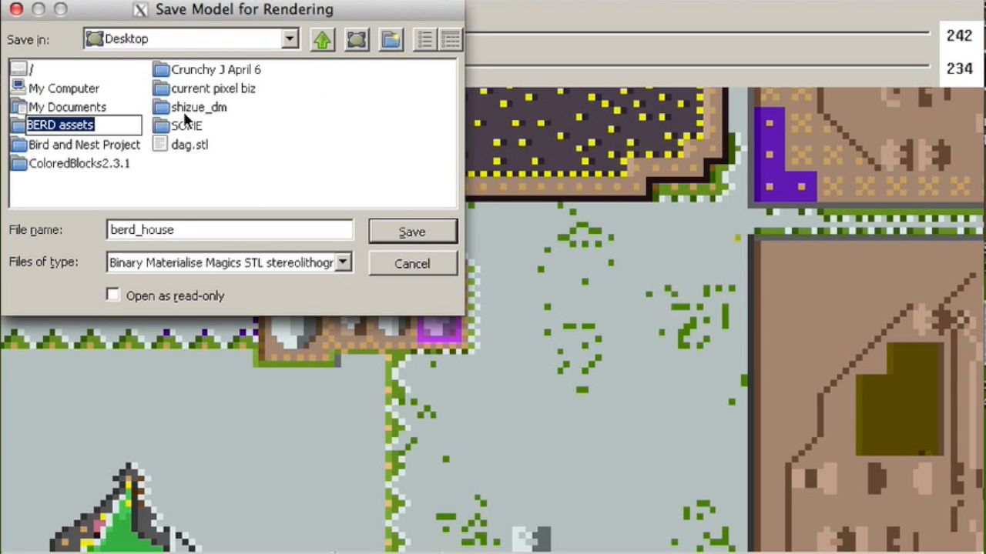
pyautogui.doubleClick(22, 126)
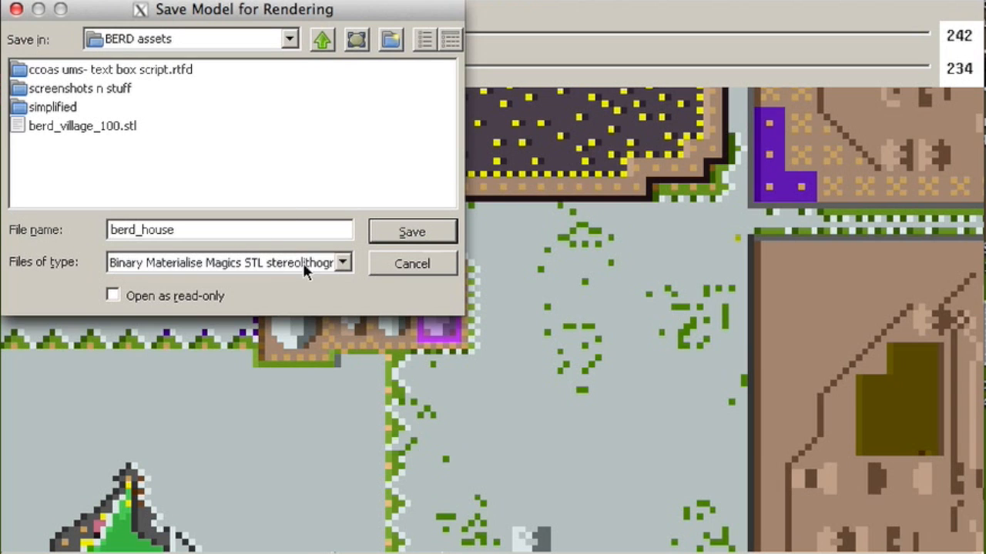
pyautogui.click(437, 232)
pyautogui.moveTo(319, 11); pyautogui.dragTo(329, 0)
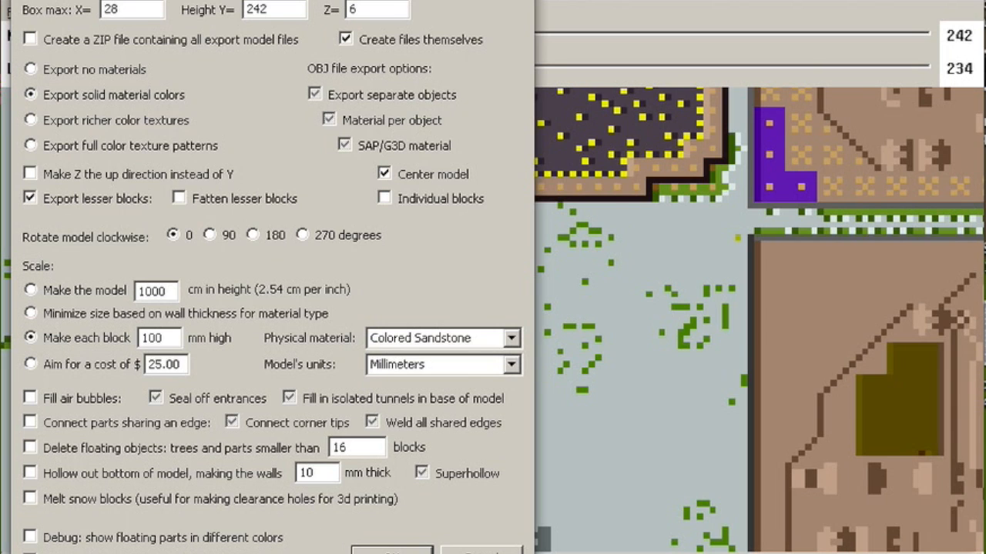
pyautogui.click(392, 551)
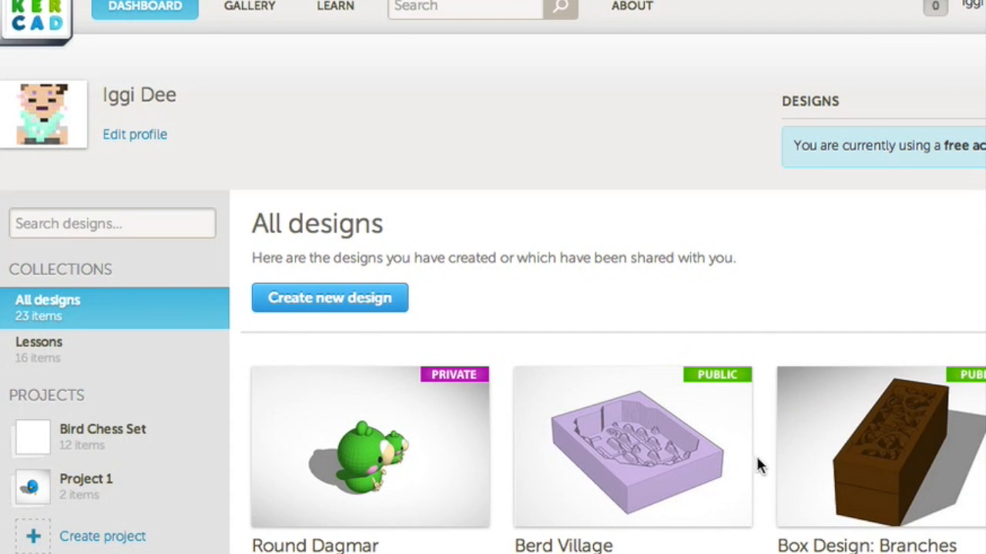
# In a new Tinkercad design, choose berd_house.stl from the BERD assets folder on the Desktop as the shape to import.
pyautogui.moveTo(659, 404)
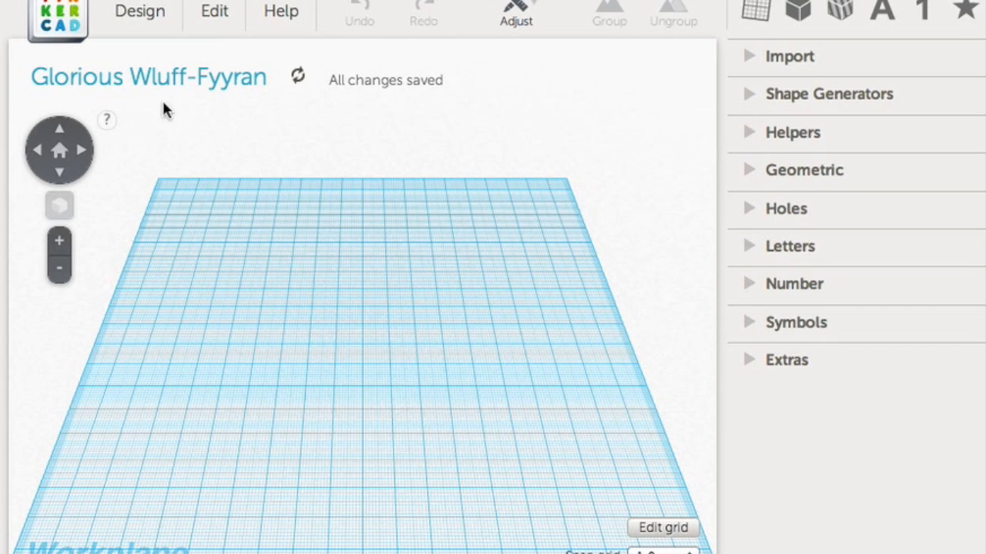
pyautogui.click(796, 70)
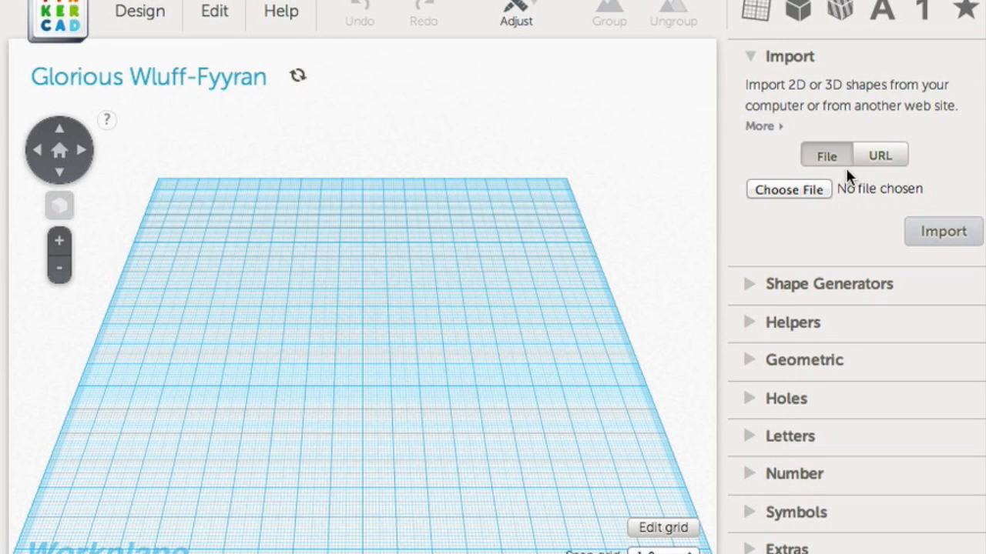
pyautogui.click(815, 192)
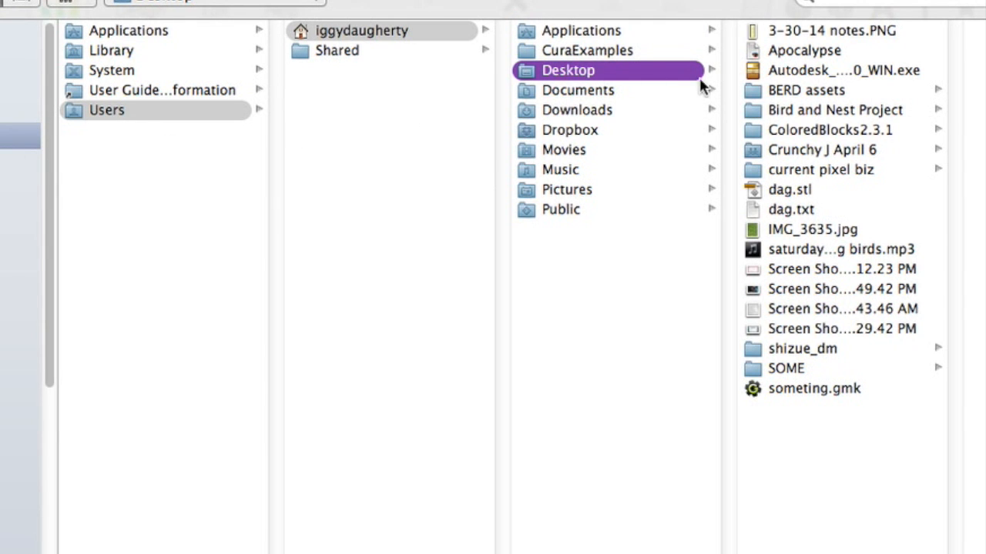
pyautogui.click(806, 90)
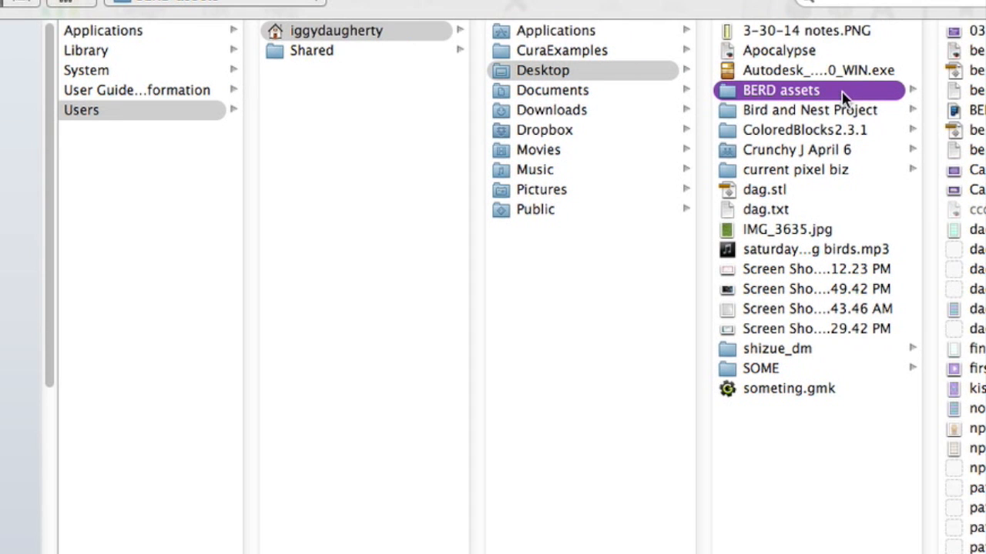
pyautogui.click(969, 70)
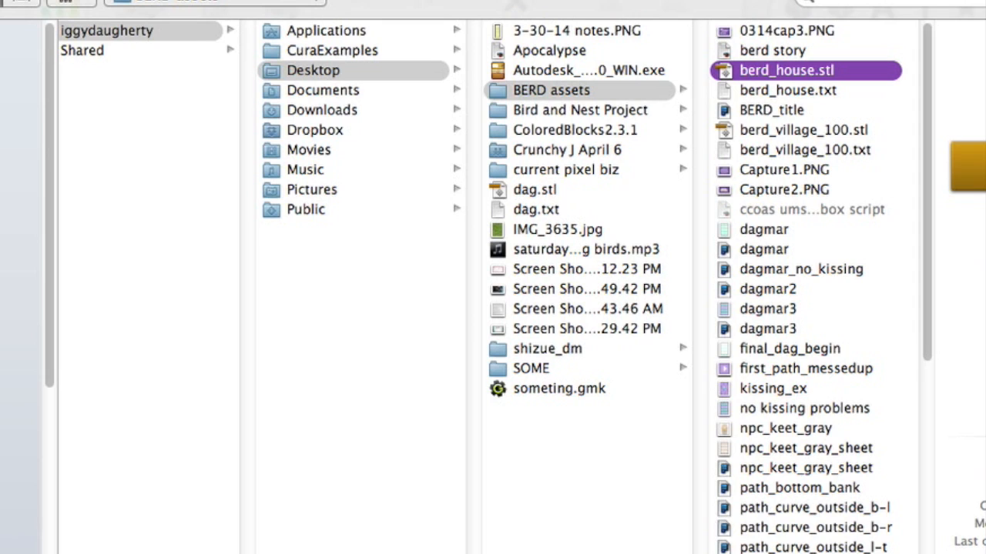
pyautogui.press('Return')
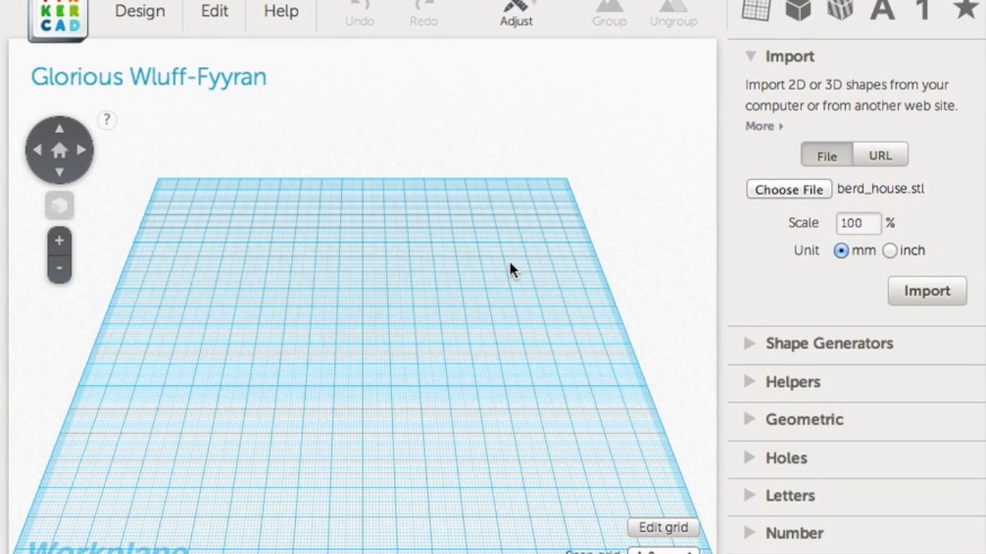
# Try to import the house at 100% scale, then at 74%, and examine its size on the workplane.
pyautogui.click(943, 298)
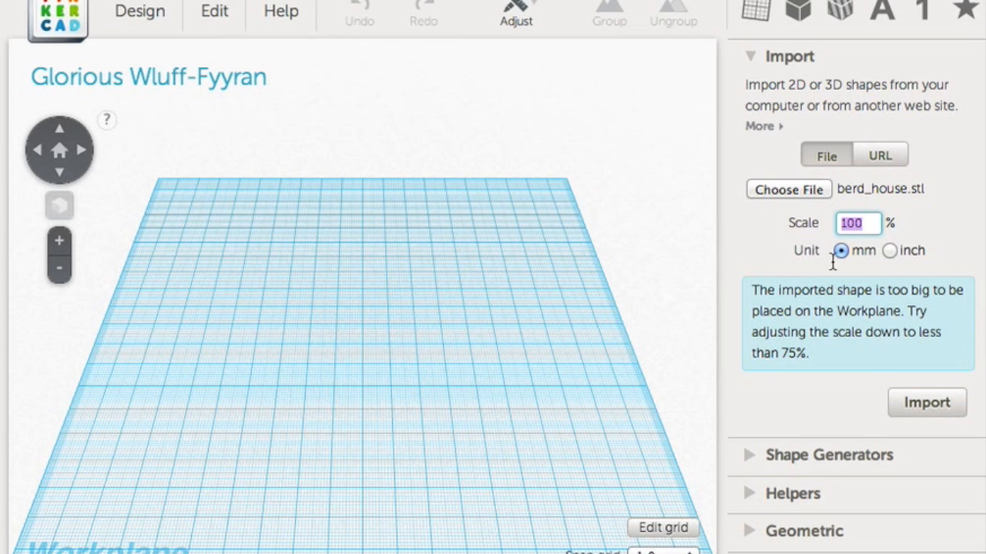
pyautogui.click(909, 403)
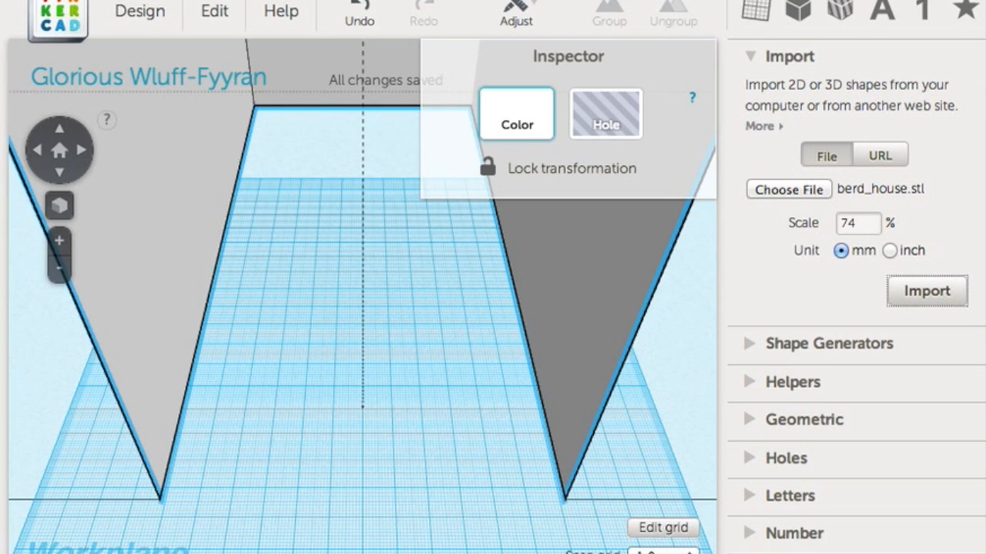
pyautogui.press('Return')
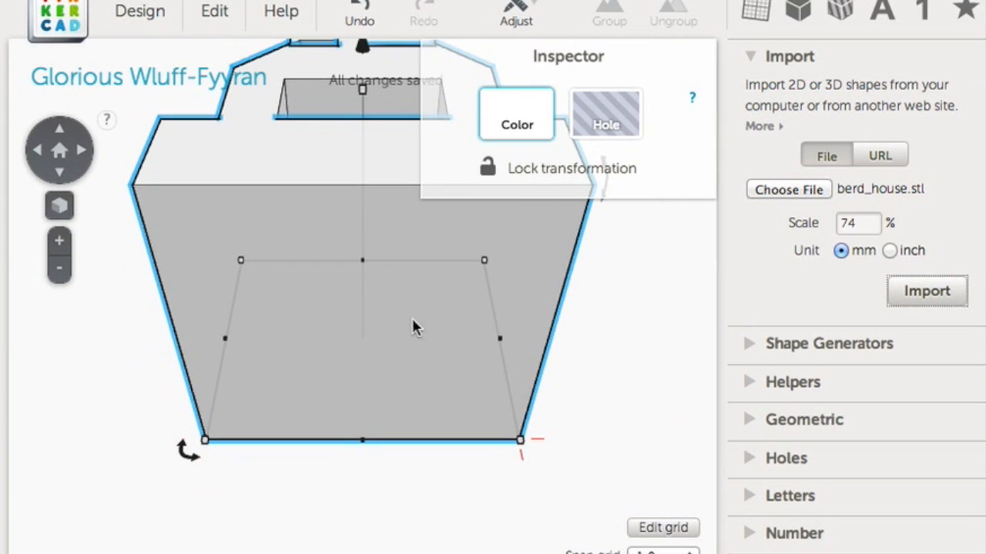
pyautogui.moveTo(411, 317); pyautogui.dragTo(395, 266, button='right')
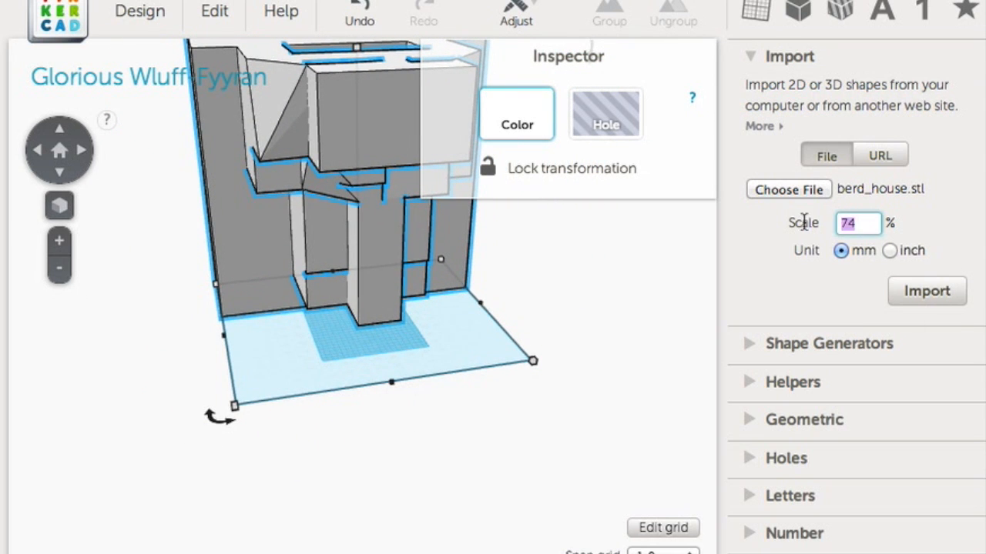
# Delete the oversized house and import berd_house.stl again at 20% scale in millimetres.
pyautogui.moveTo(354, 225); pyautogui.dragTo(266, 203)
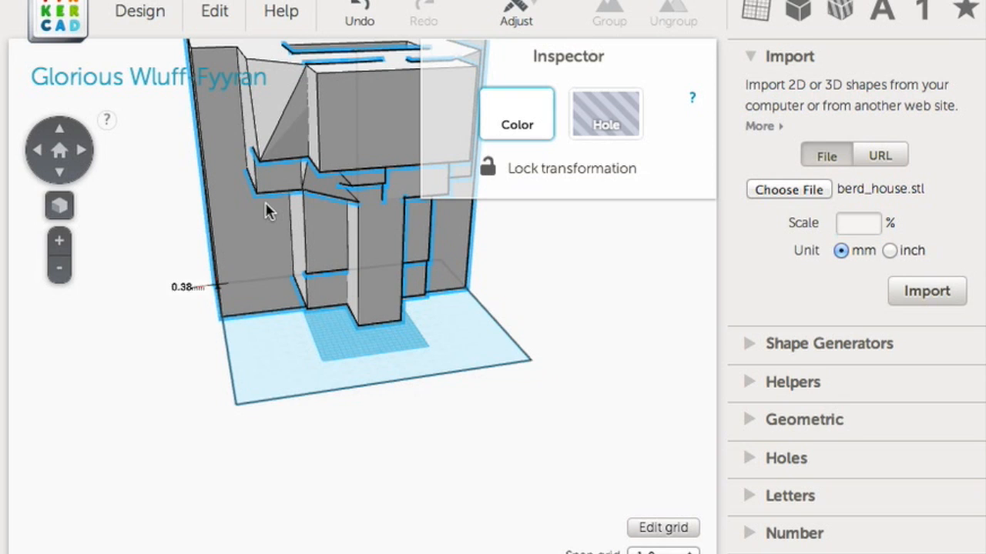
pyautogui.click(628, 274)
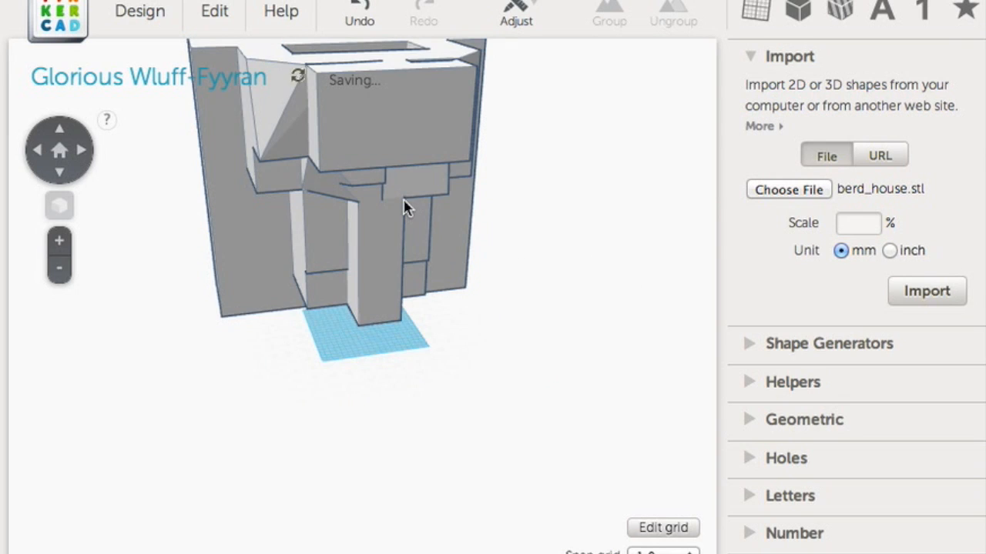
pyautogui.click(450, 232)
pyautogui.press('Delete')
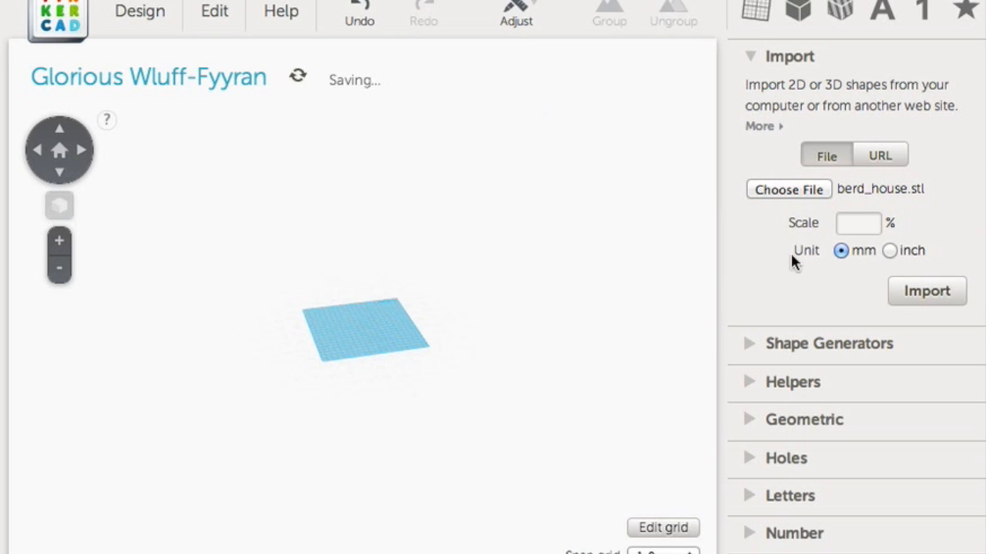
pyautogui.write('20')
pyautogui.click(931, 295)
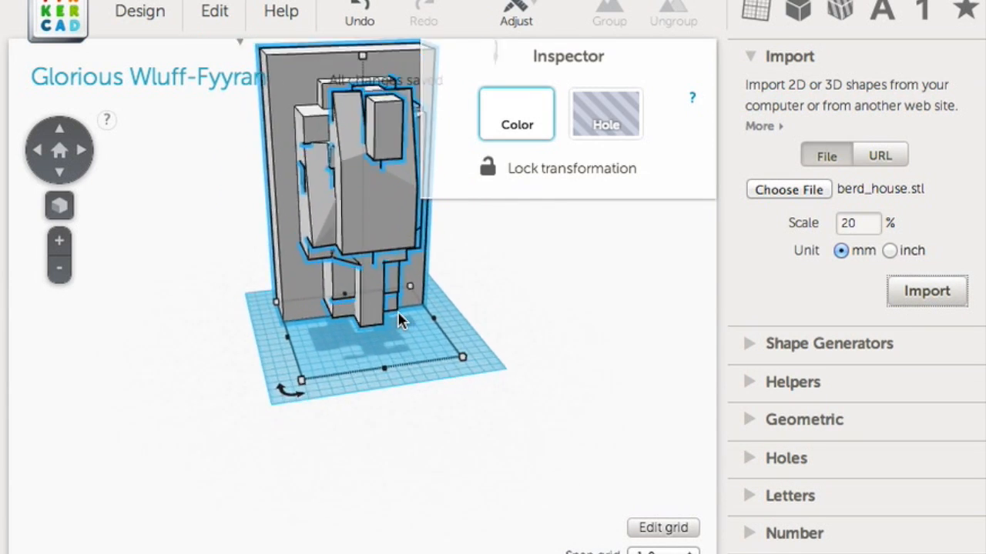
# Scale the imported house down proportionally to a height of about 91 mm.
pyautogui.keyDown('shift'); pyautogui.moveTo(364, 212); pyautogui.dragTo(362, 253); pyautogui.keyUp('shift')
pyautogui.scroll(5, 362, 253)
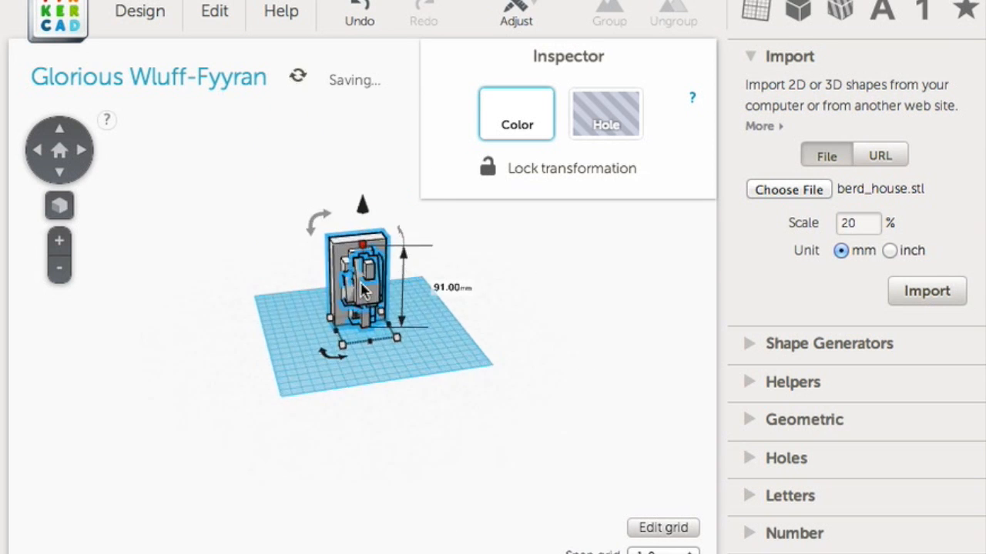
pyautogui.scroll(-3, 386, 221)
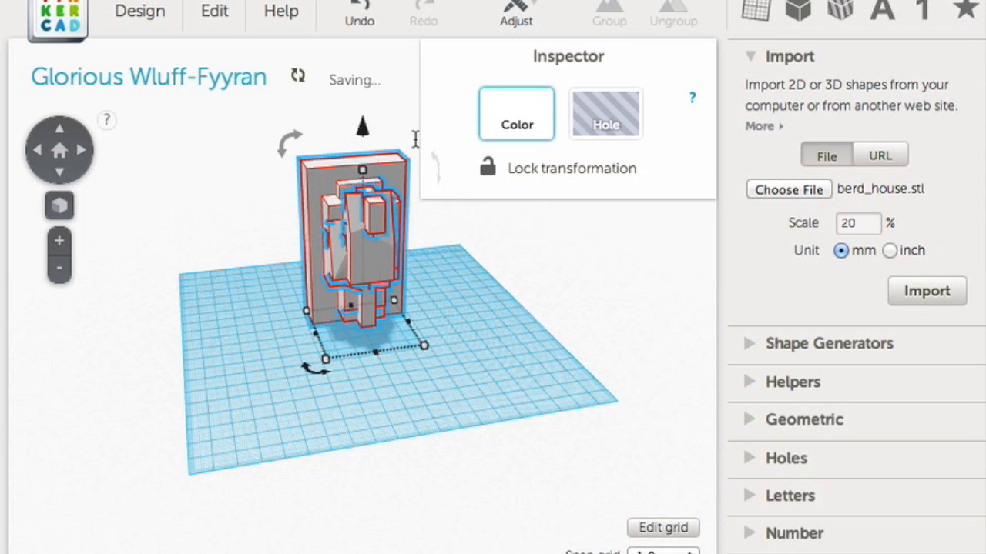
# Rotate the upright house so its base plate lies flat and lower it onto the workplane.
pyautogui.moveTo(437, 179); pyautogui.dragTo(365, 126)
pyautogui.moveTo(462, 239); pyautogui.dragTo(291, 154, button='right')
pyautogui.moveTo(368, 146); pyautogui.dragTo(352, 211, button='right')
pyautogui.moveTo(290, 141); pyautogui.dragTo(161, 333)
pyautogui.moveTo(362, 163); pyautogui.dragTo(362, 193)
pyautogui.click(581, 287)
# Examine the house model from all sides, including its roof, window, chimney and base plate.
pyautogui.scroll(6, 396, 358)
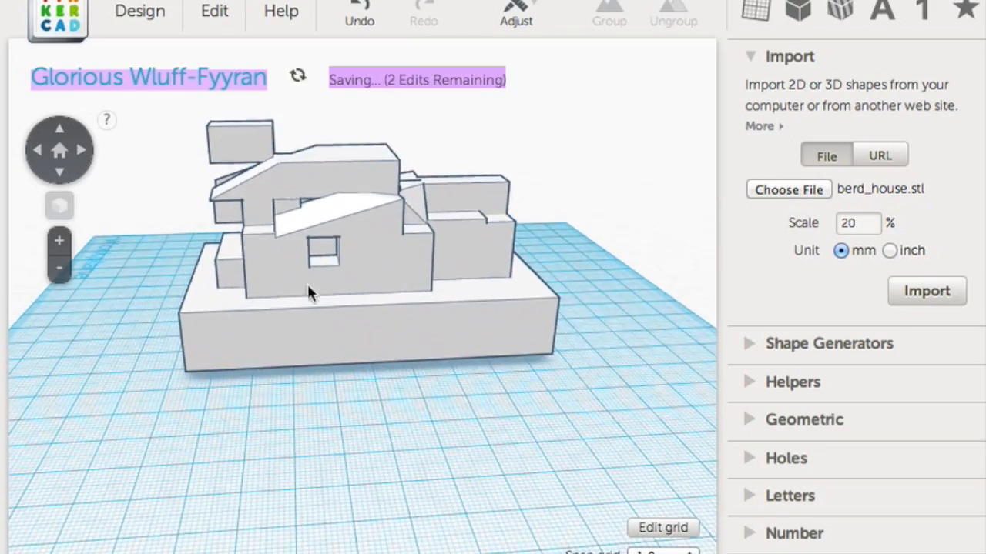
pyautogui.moveTo(114, 286); pyautogui.dragTo(662, 272, button='right')
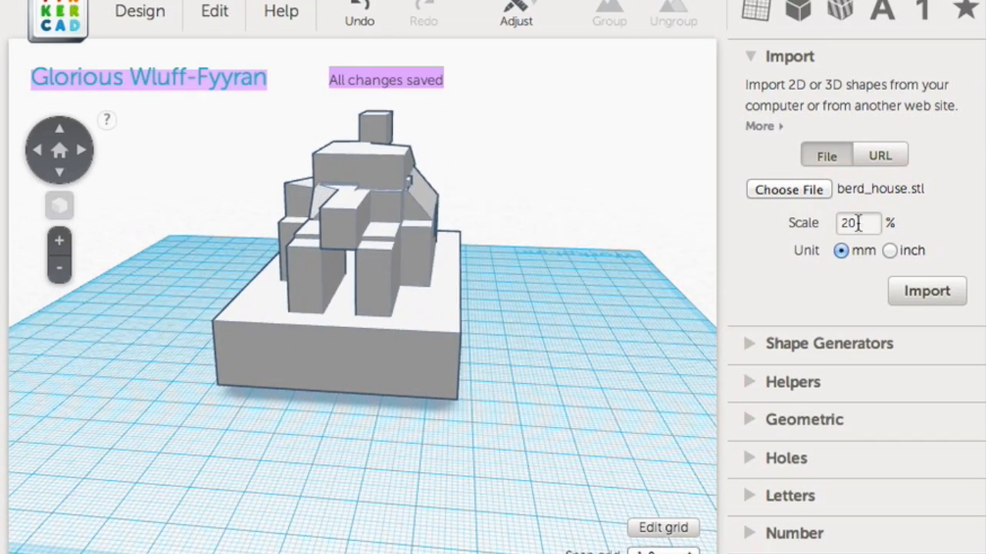
pyautogui.moveTo(321, 294); pyautogui.dragTo(693, 255, button='right')
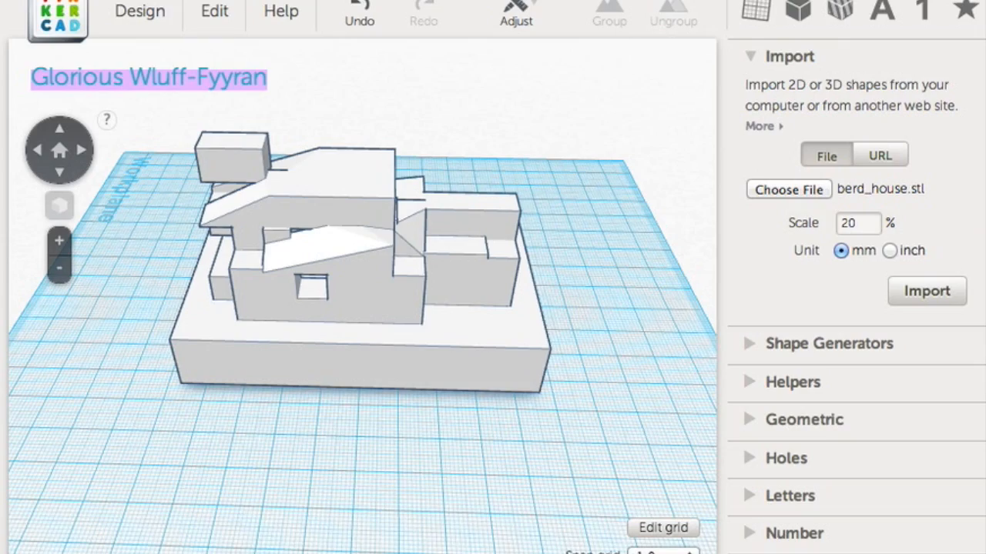
pyautogui.moveTo(429, 257); pyautogui.dragTo(189, 242, button='right')
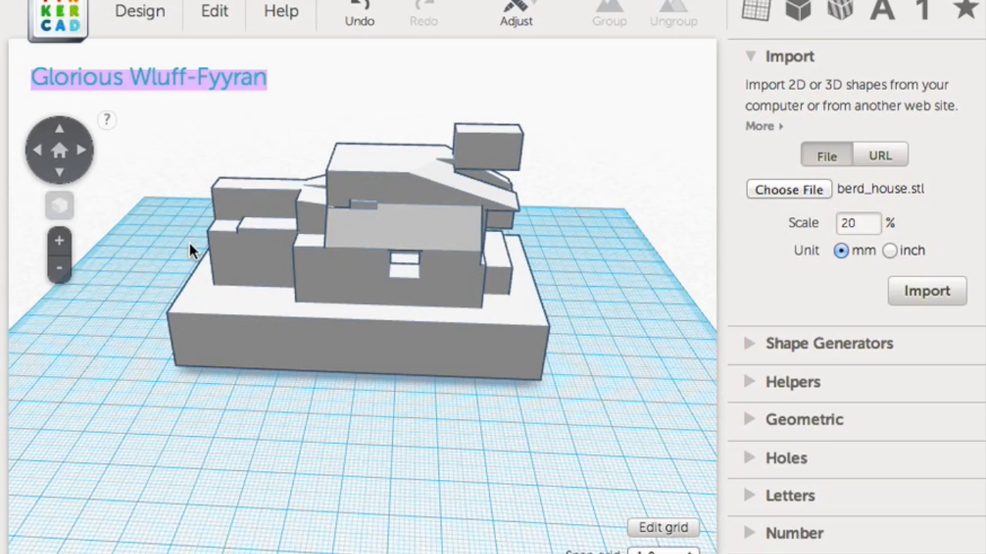
pyautogui.moveTo(260, 273); pyautogui.dragTo(327, 243, button='right')
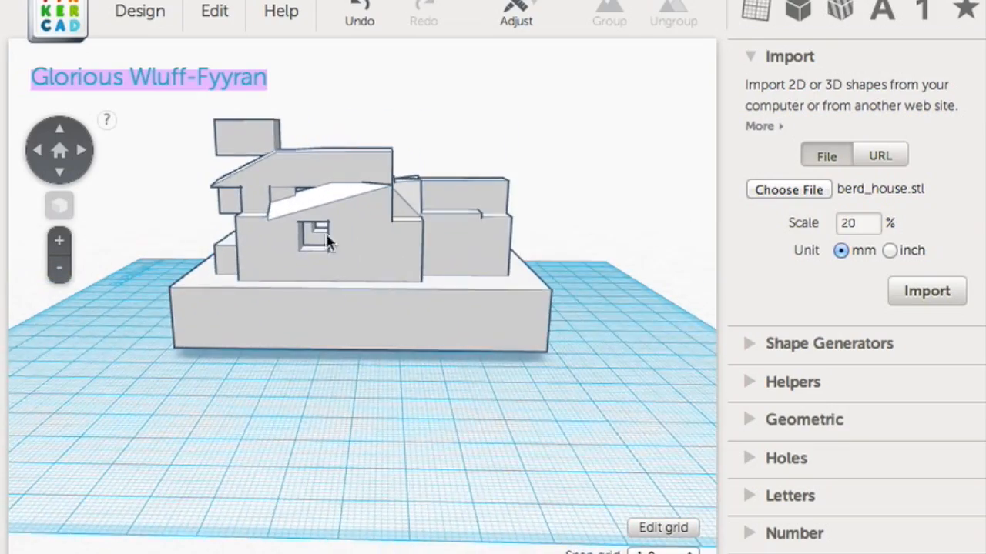
pyautogui.moveTo(599, 264); pyautogui.dragTo(173, 297, button='right')
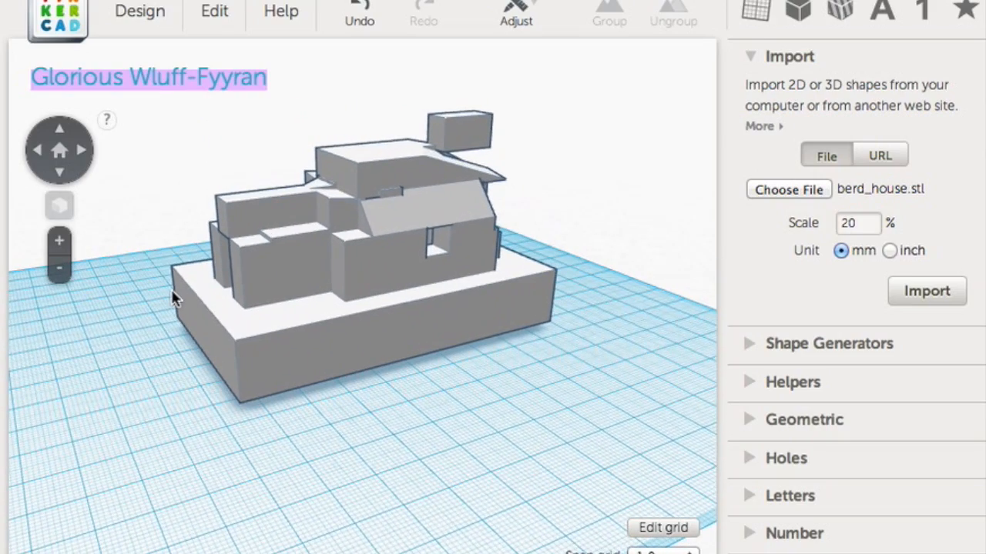
pyautogui.moveTo(277, 273); pyautogui.dragTo(537, 292, button='right')
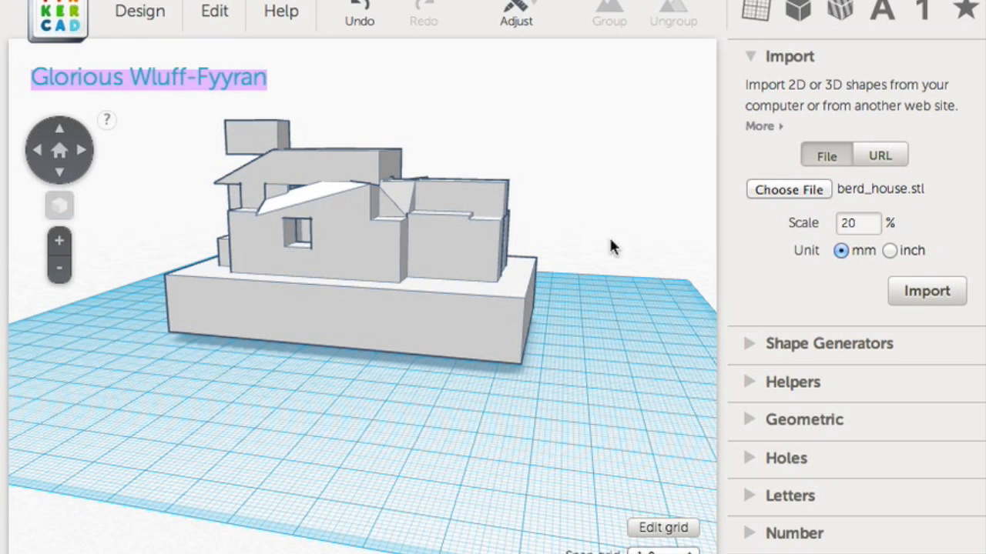
pyautogui.scroll(-3, 625, 308)
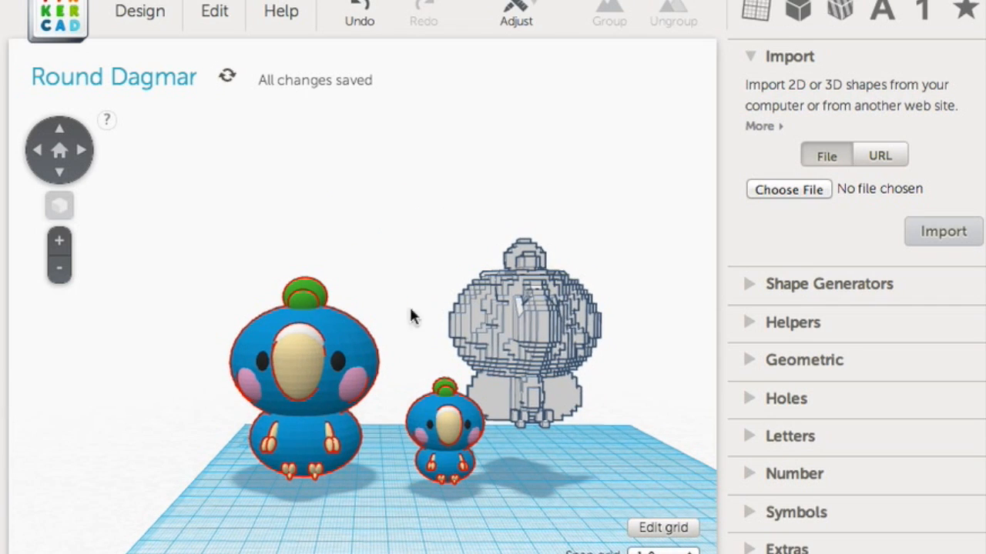
# In the Round Dagmar design, examine the two smooth birds and the blocky bird from the front, side and above.
pyautogui.moveTo(622, 374); pyautogui.dragTo(543, 322, button='right')
pyautogui.moveTo(484, 324); pyautogui.dragTo(520, 325, button='right')
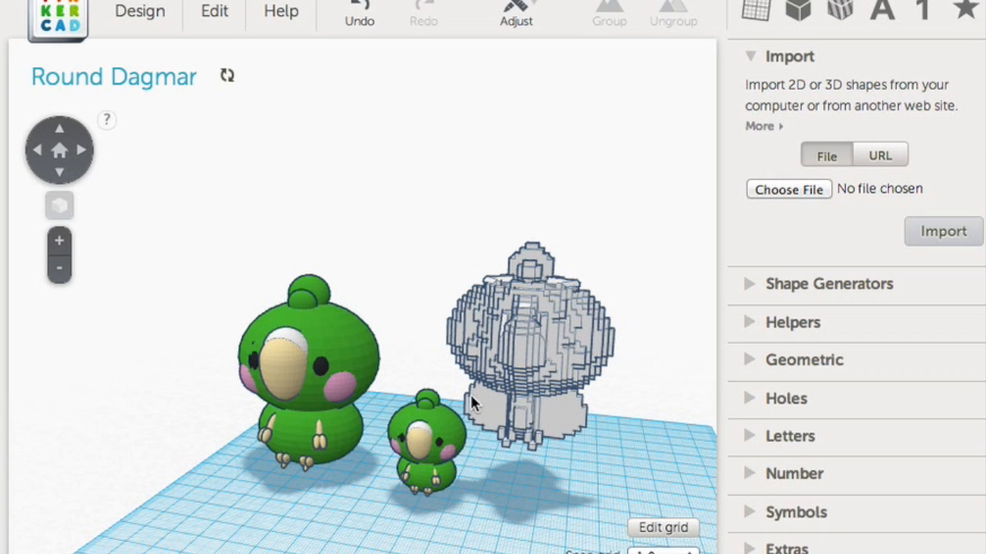
pyautogui.moveTo(616, 351); pyautogui.dragTo(285, 468, button='right')
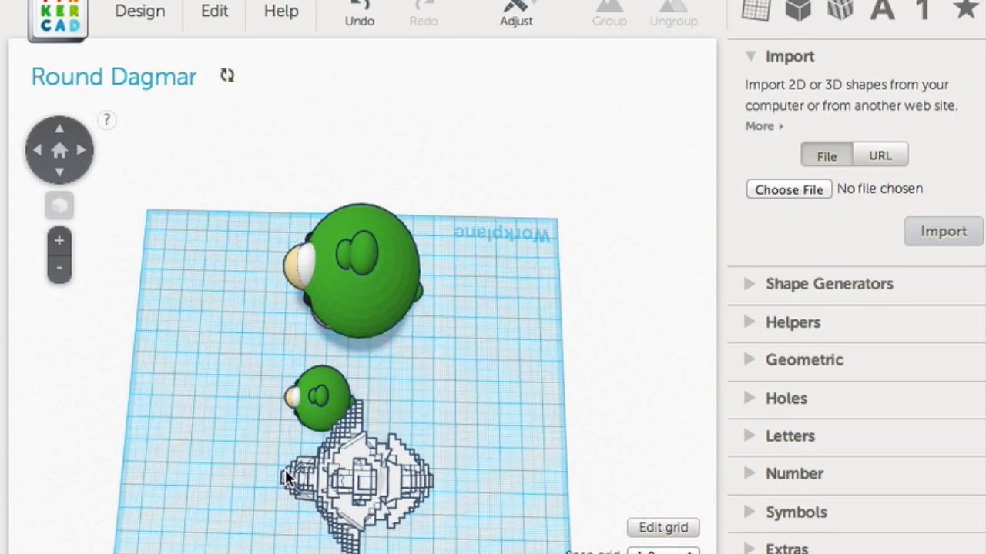
pyautogui.moveTo(339, 412); pyautogui.dragTo(290, 316, button='right')
pyautogui.moveTo(346, 389); pyautogui.dragTo(296, 379, button='right')
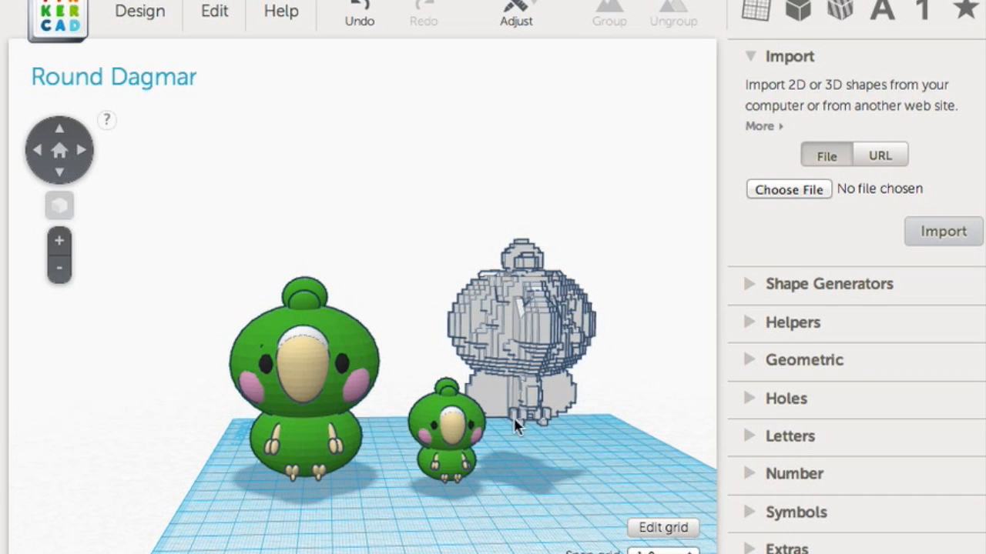
# Move the blocky bird over the large round bird and lower it to about 6.5 mm above the workplane so both overlap.
pyautogui.moveTo(539, 317); pyautogui.dragTo(312, 330)
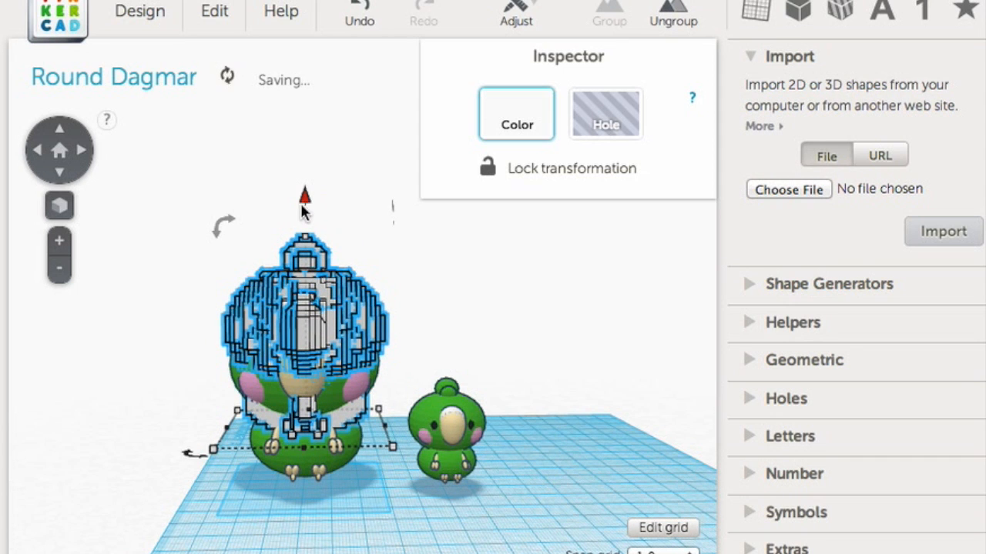
pyautogui.moveTo(306, 208); pyautogui.dragTo(310, 254)
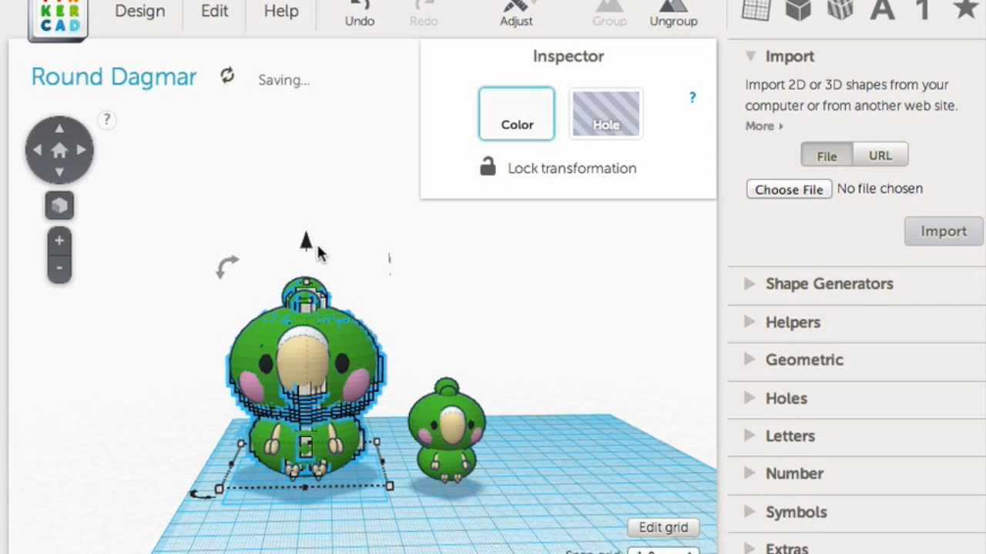
pyautogui.moveTo(308, 241)
pyautogui.mouseDown()
pyautogui.moveTo(308, 233)
pyautogui.moveTo(306, 250)
pyautogui.mouseUp()
pyautogui.press('Left')
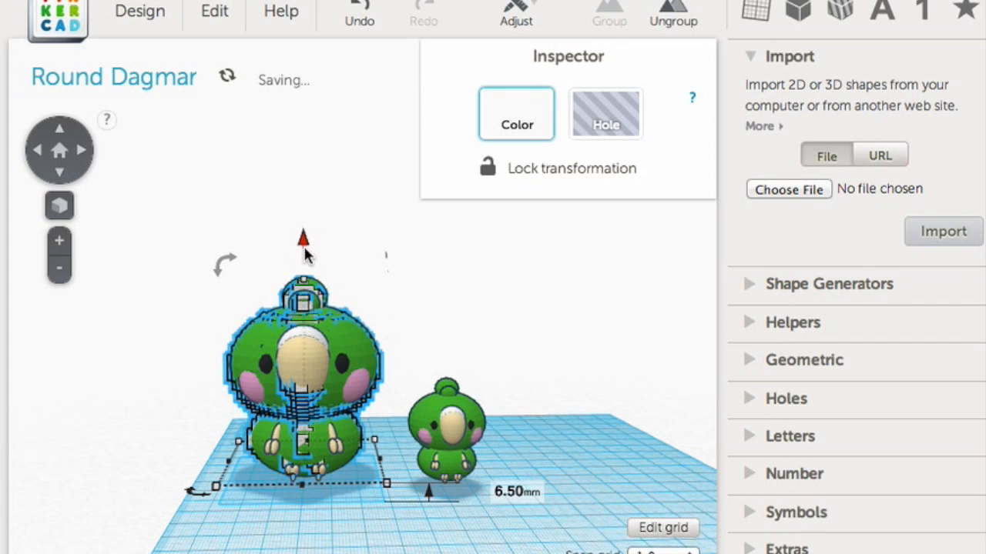
pyautogui.scroll(3, 354, 369)
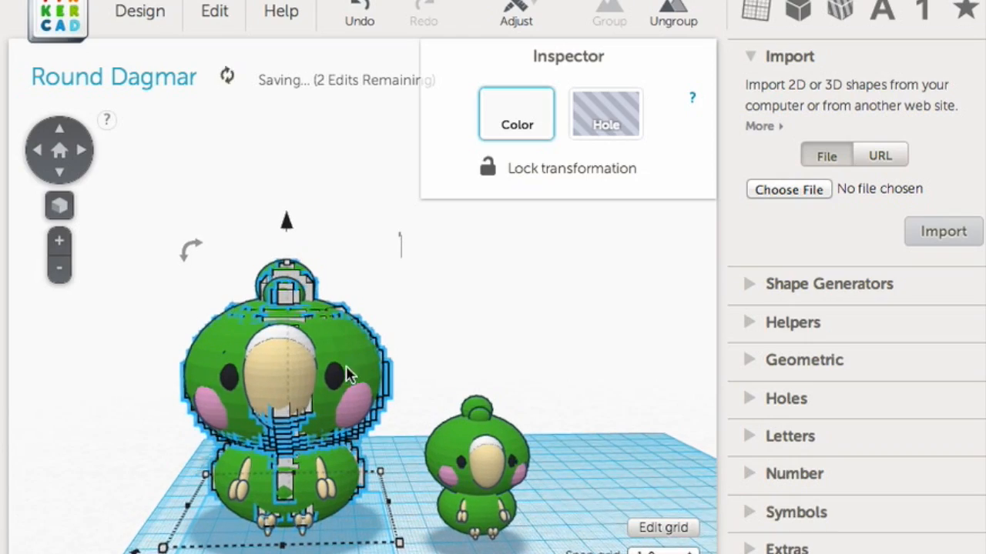
pyautogui.moveTo(459, 320); pyautogui.dragTo(299, 367, button='right')
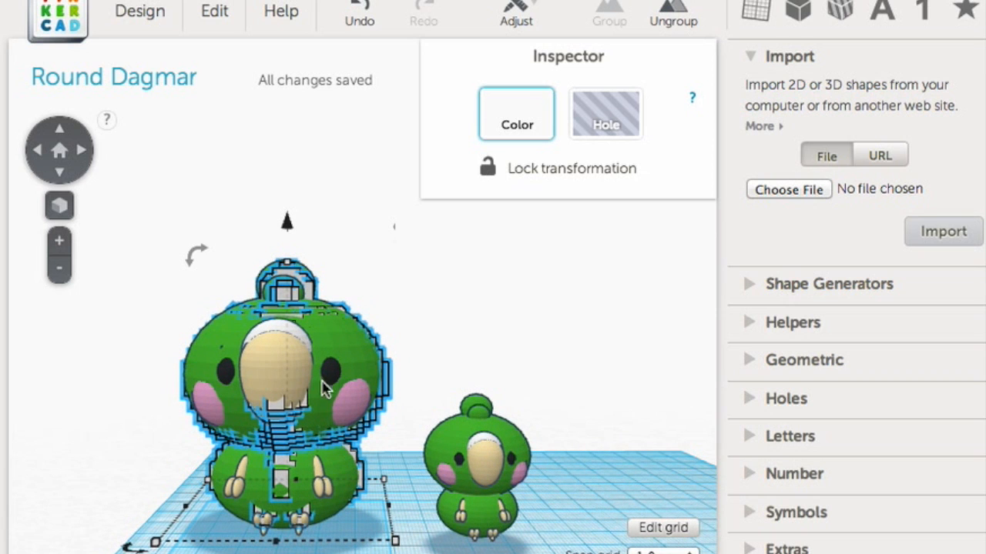
# Try moving the large round bird aside, then undo that move and the lowering of the blocky bird.
pyautogui.moveTo(302, 305); pyautogui.dragTo(361, 294)
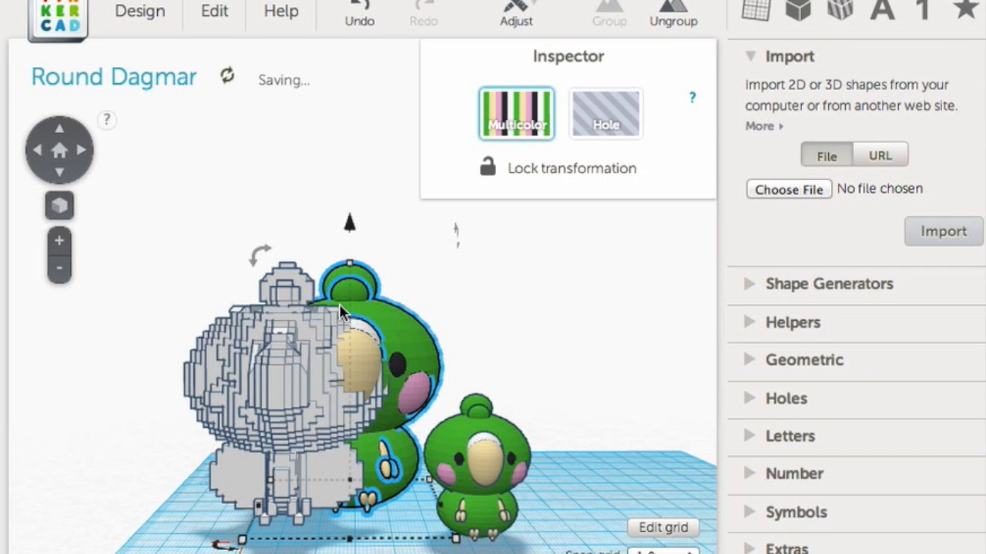
pyautogui.hotkey('ctrl', 'z')
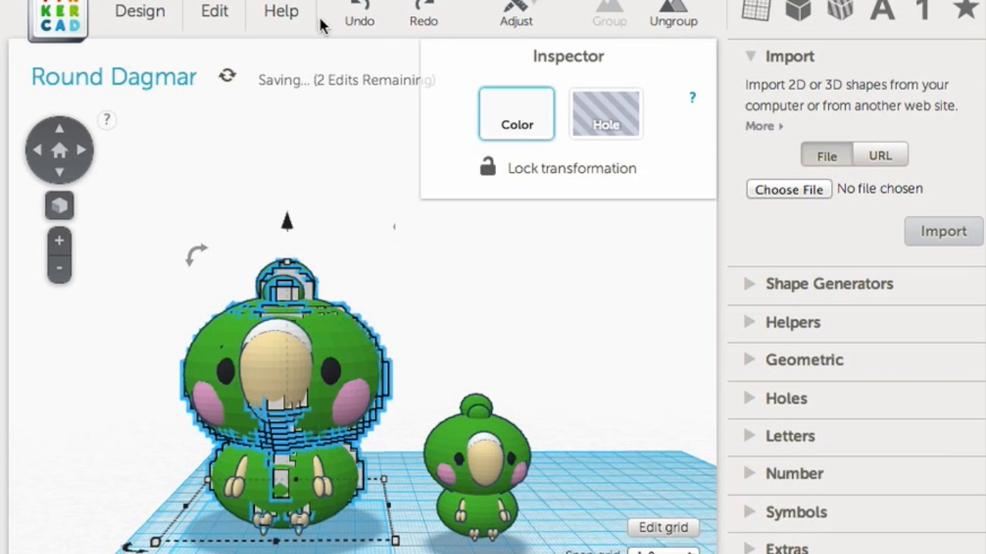
pyautogui.click(361, 23)
pyautogui.click(361, 24)
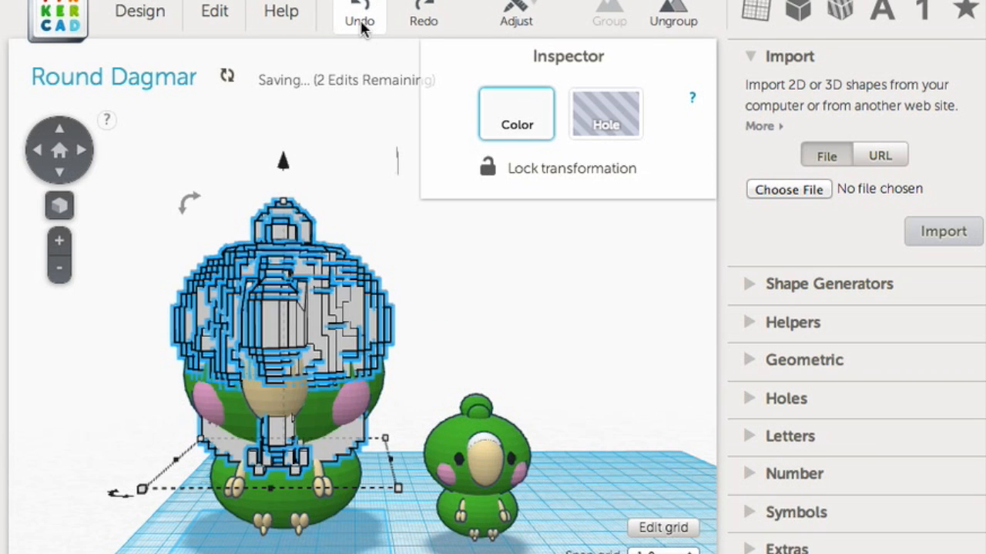
# Undo the blocky bird's move over the large round bird and lower it toward the workplane behind the small round bird.
pyautogui.click(361, 24)
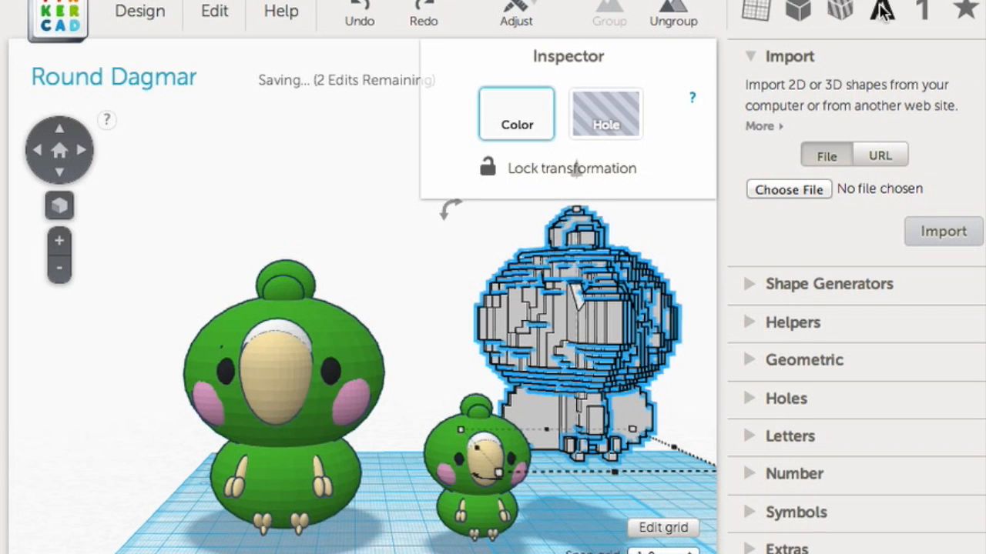
pyautogui.click(811, 12)
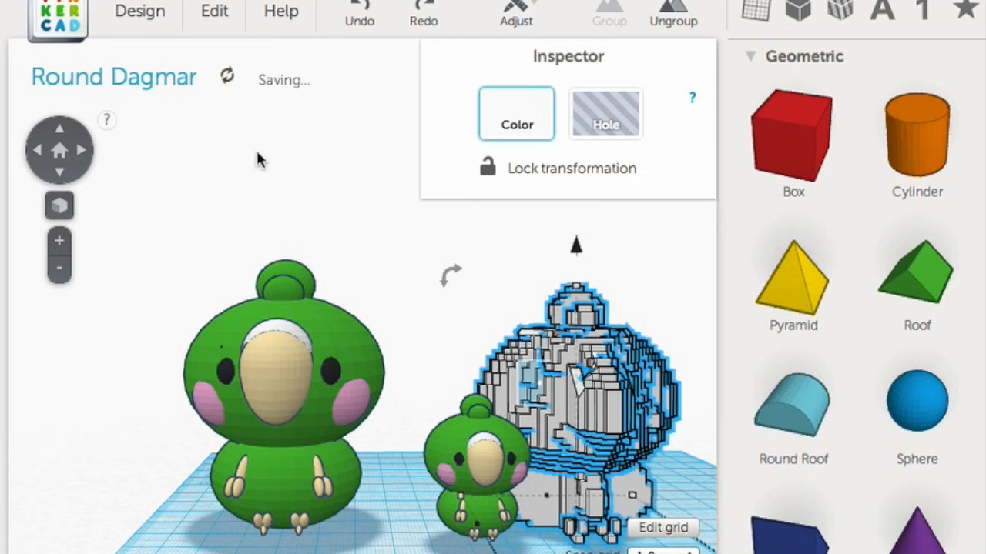
pyautogui.click(152, 14)
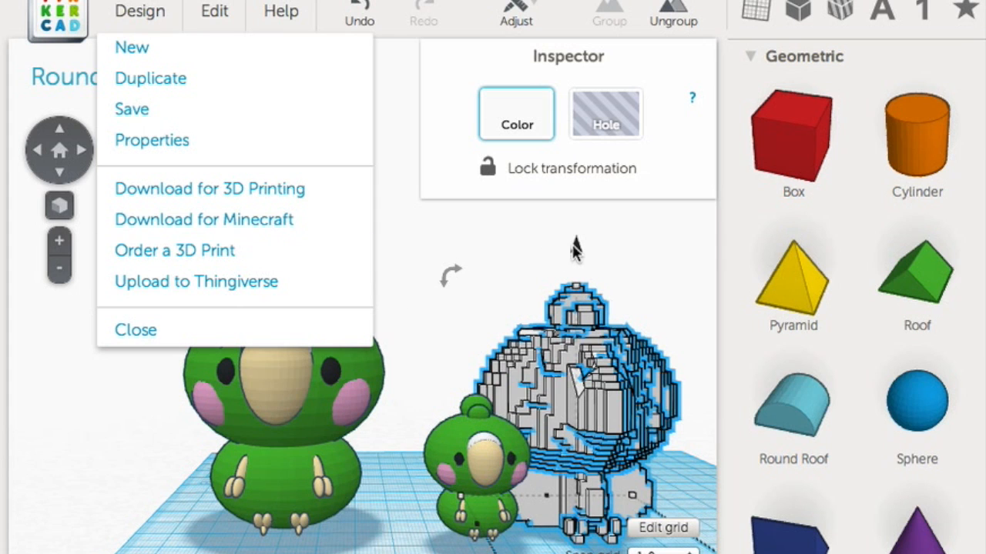
pyautogui.click(579, 251)
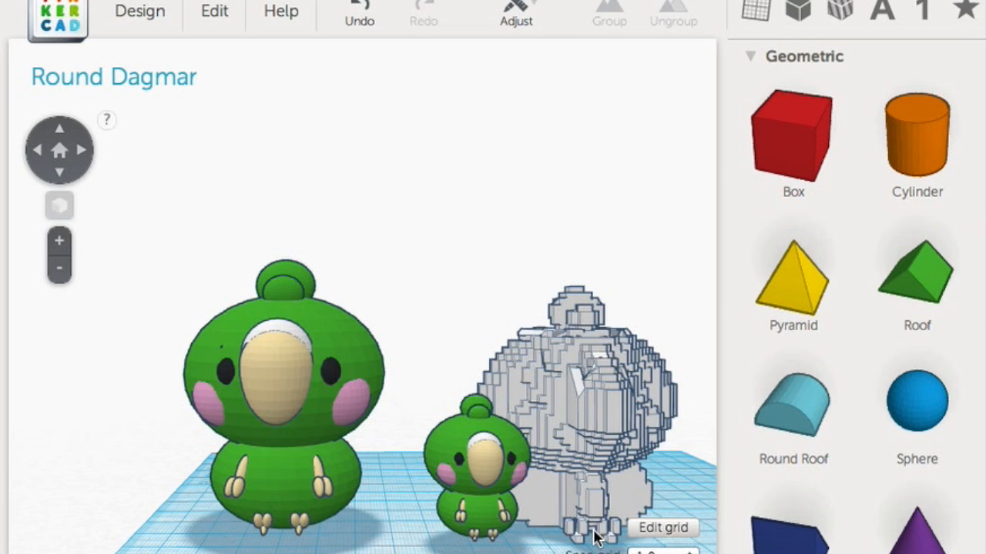
# Check the small round bird's height and move the blocky bird farther away from it on the workplane.
pyautogui.click(483, 439)
pyautogui.moveTo(478, 393)
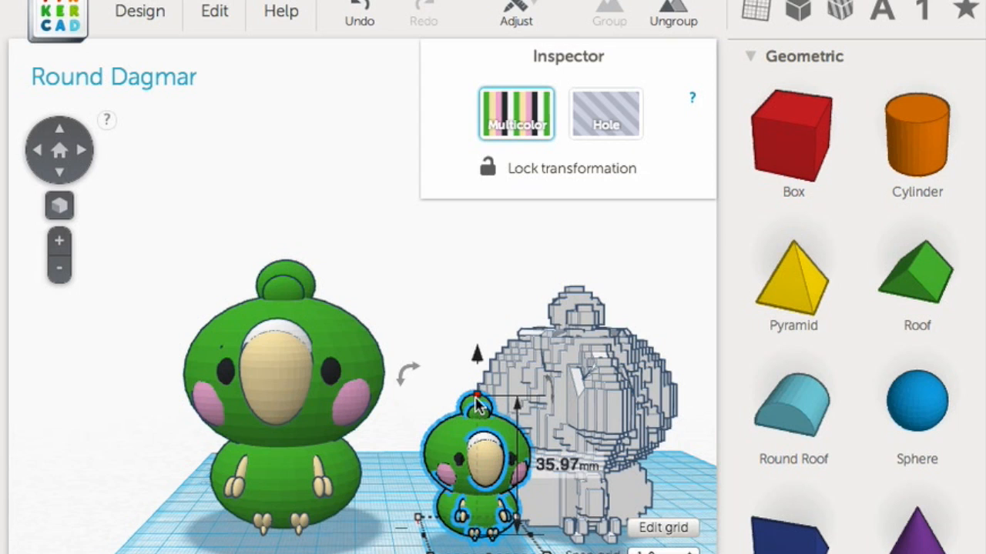
pyautogui.moveTo(475, 393); pyautogui.dragTo(475, 395)
pyautogui.click(428, 330)
pyautogui.click(471, 425)
pyautogui.moveTo(475, 398)
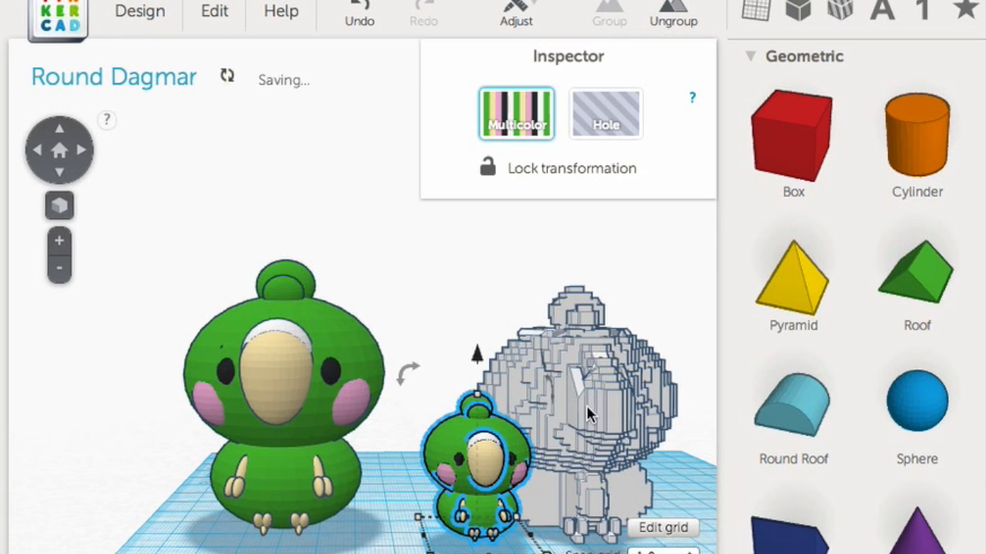
pyautogui.moveTo(577, 430); pyautogui.dragTo(616, 428)
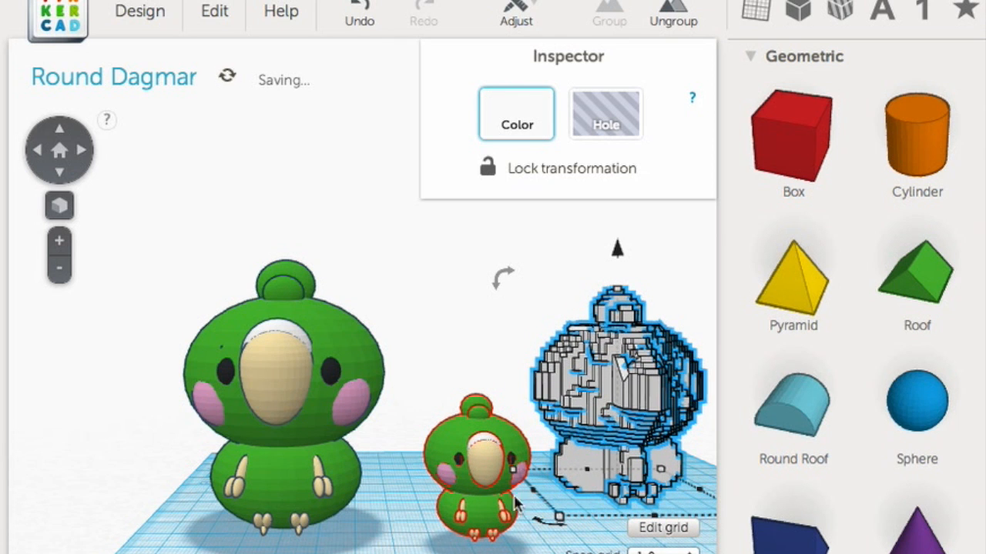
pyautogui.click(472, 450)
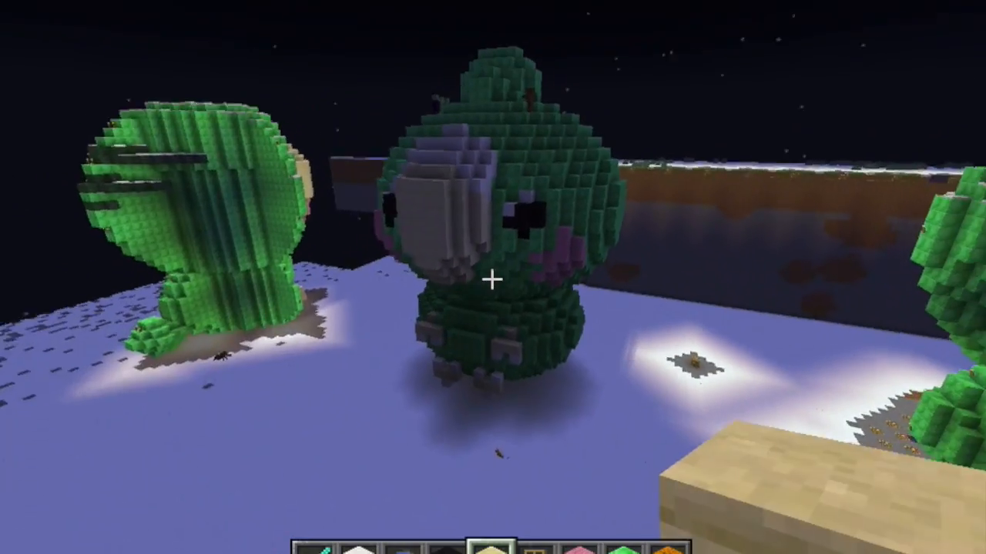
# Switch to Minecraft and examine the dark green block bird between the two bright green ones from the front.
pyautogui.press('w')
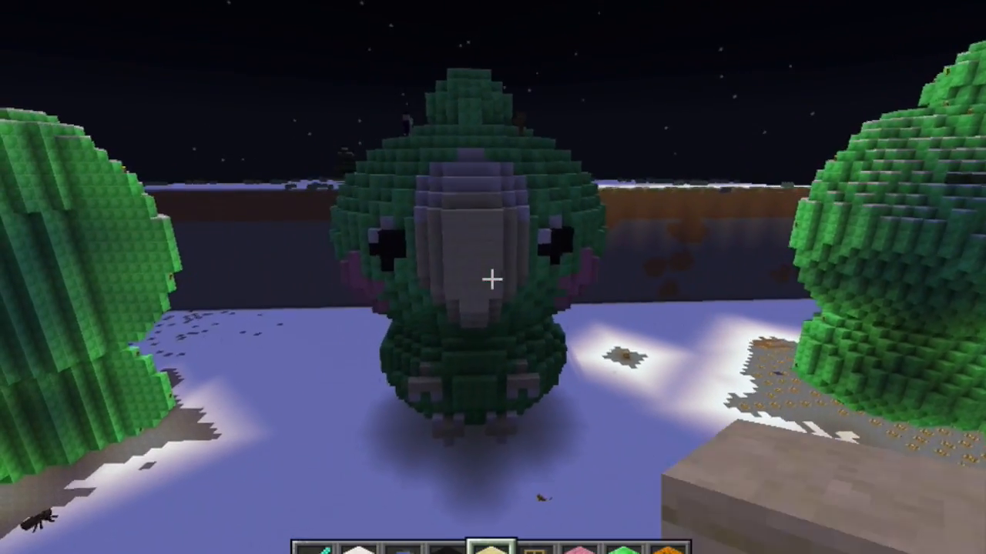
pyautogui.press('w')
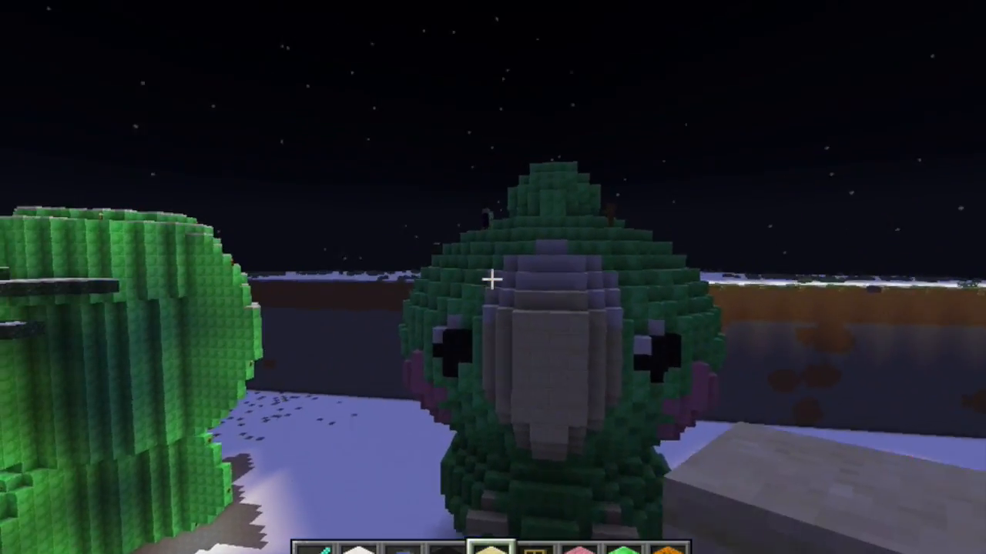
pyautogui.press('s')
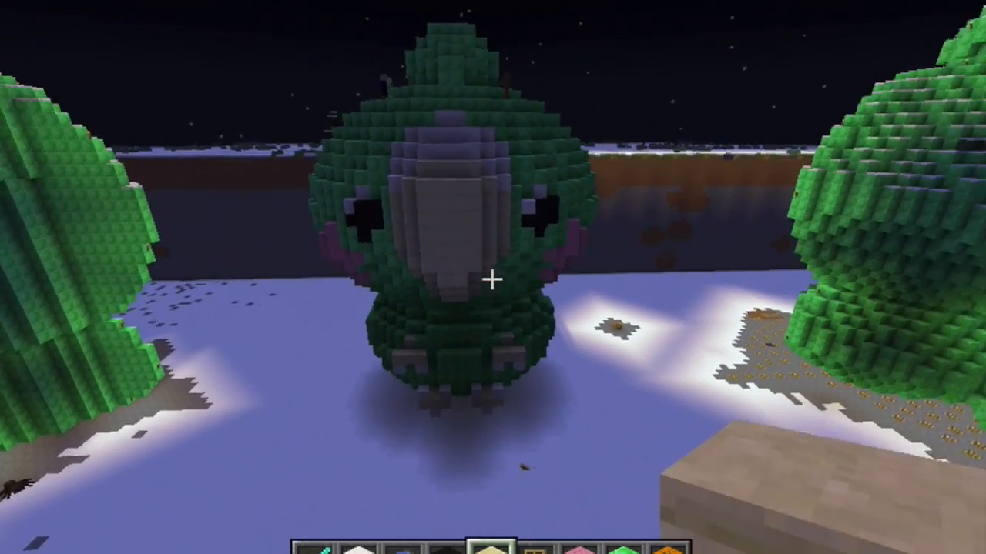
pyautogui.press('w')
pyautogui.press('d')
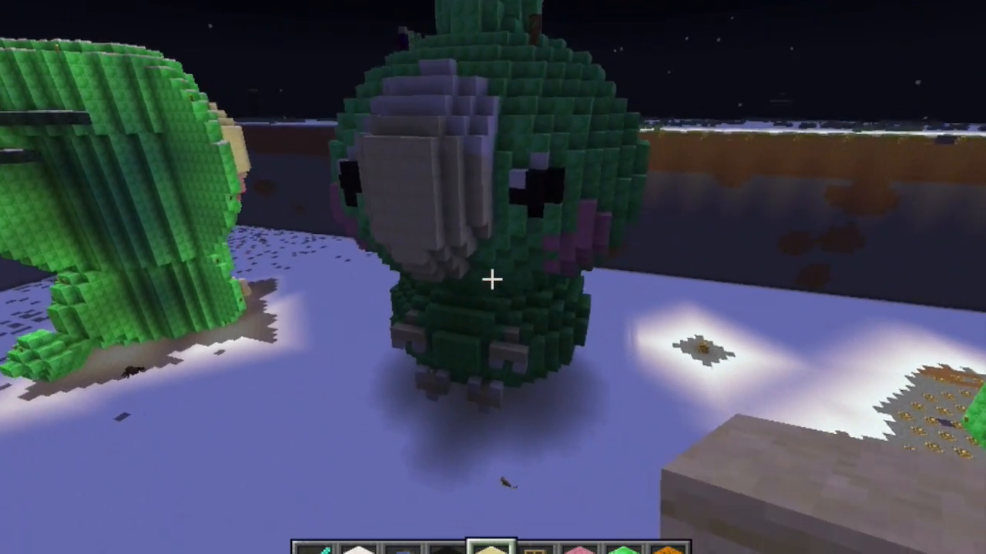
pyautogui.press('w')
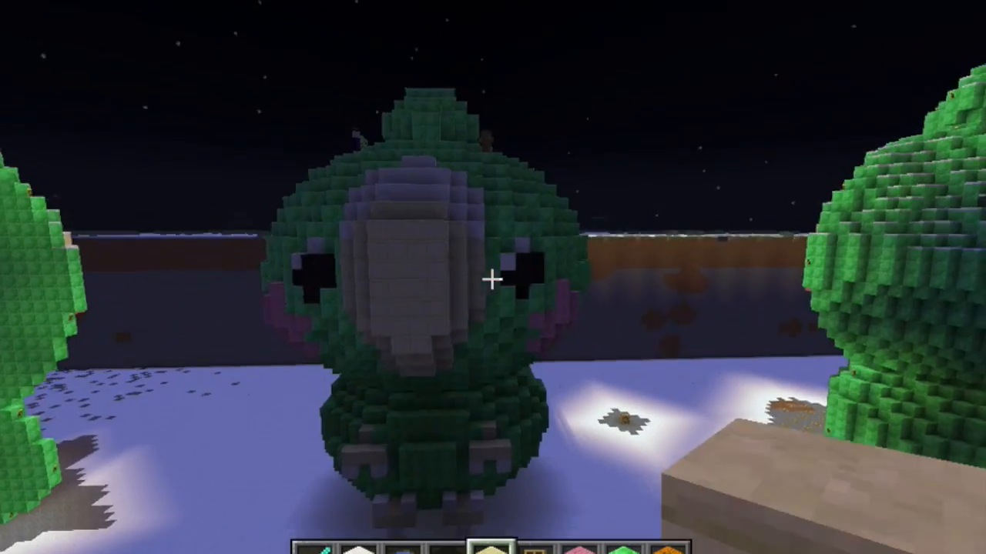
pyautogui.press('w')
pyautogui.press('a')
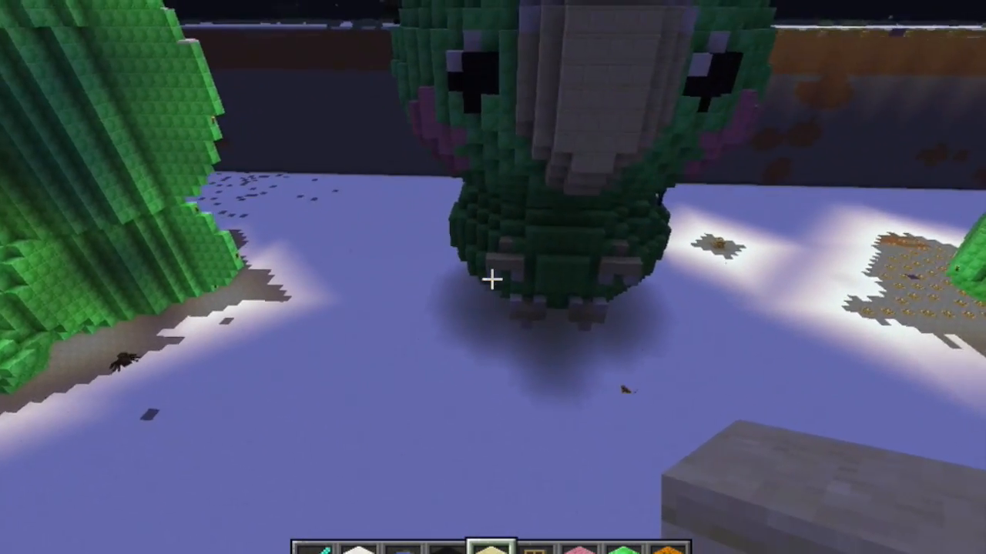
pyautogui.press('s')
pyautogui.press('d')
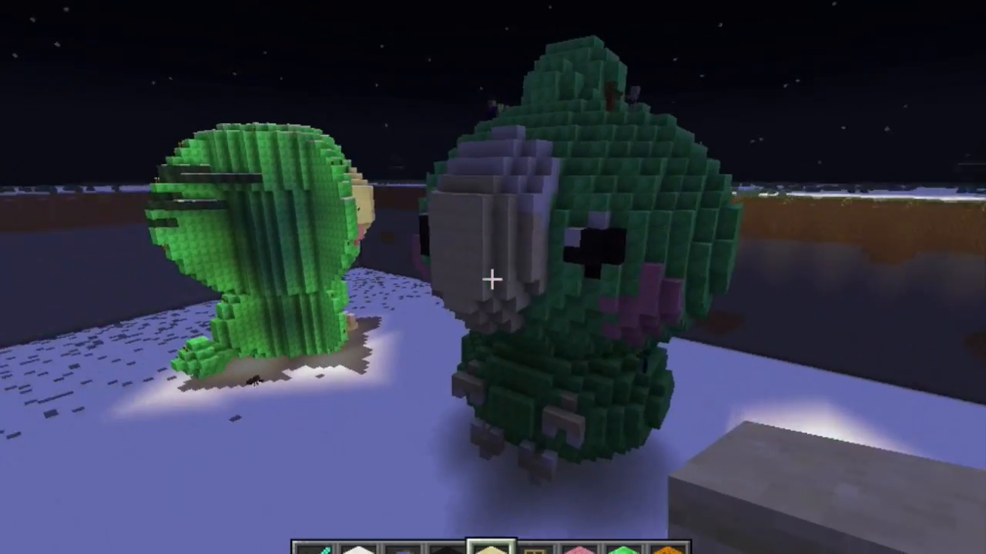
# Circle the dark green block bird to examine its sides, back and tail.
pyautogui.press('w')
pyautogui.press('d')
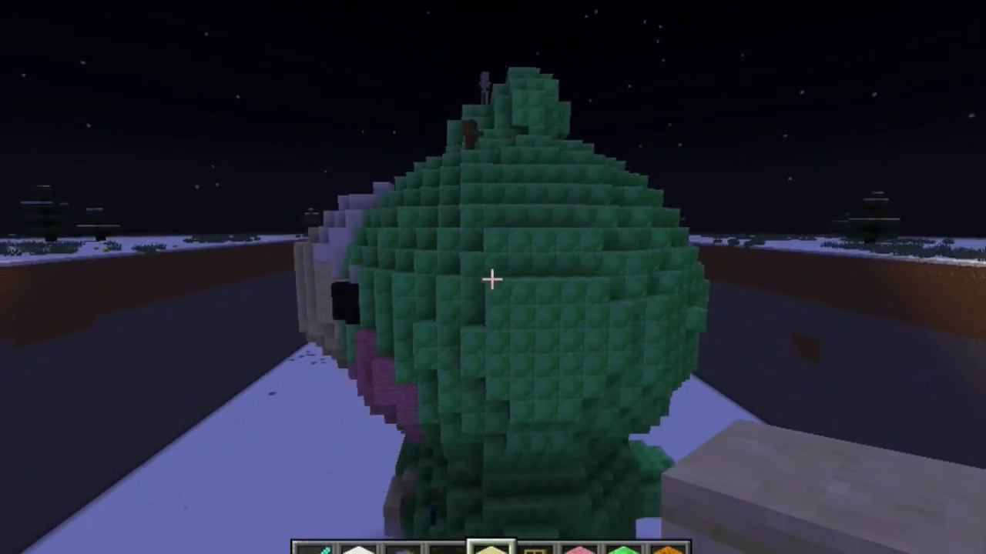
pyautogui.press('d')
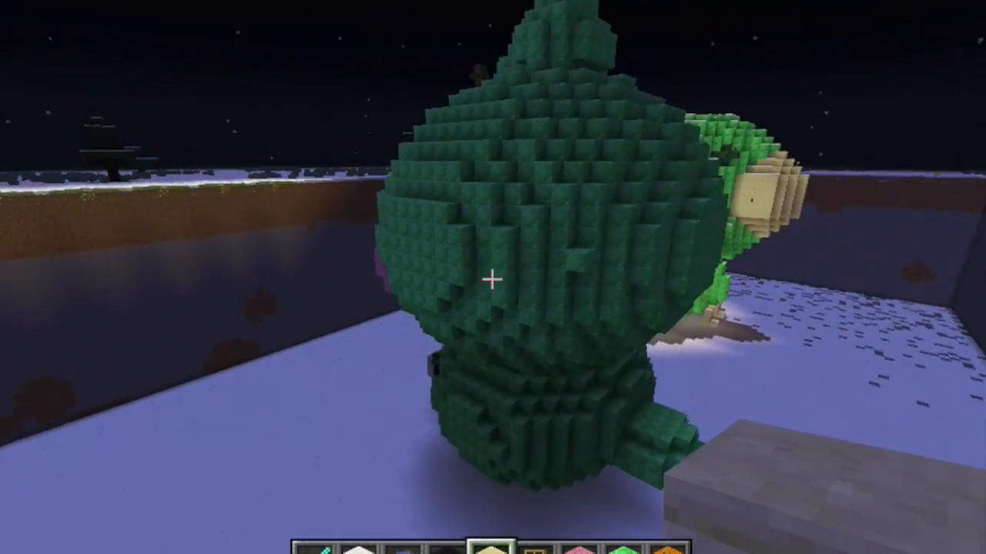
pyautogui.press('s')
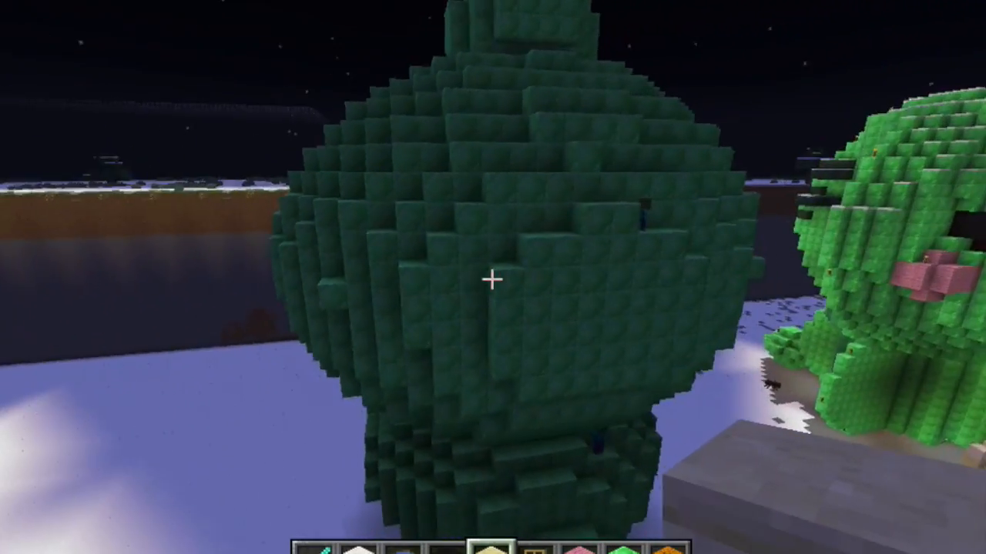
pyautogui.press('w')
pyautogui.press('d')
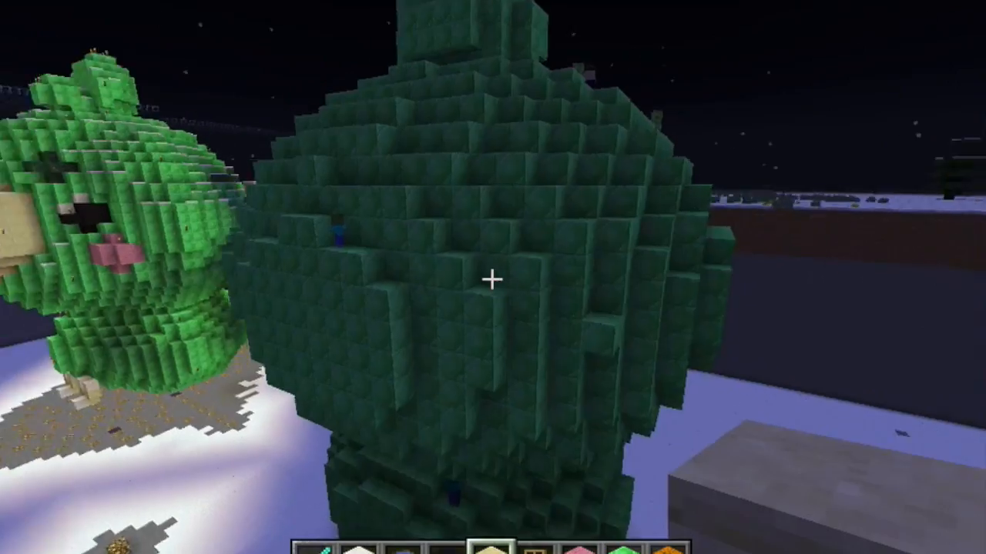
pyautogui.press('w')
pyautogui.press('d')
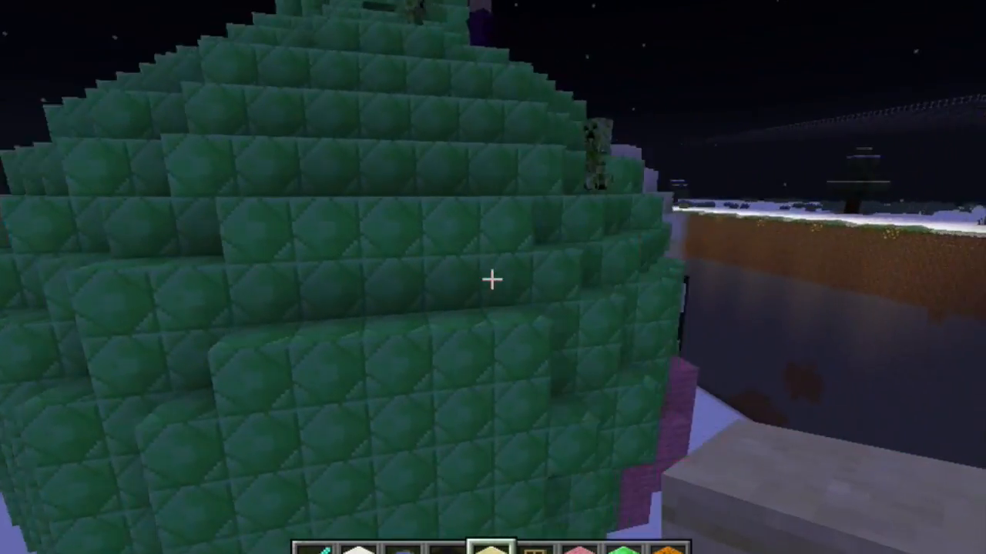
pyautogui.press('s')
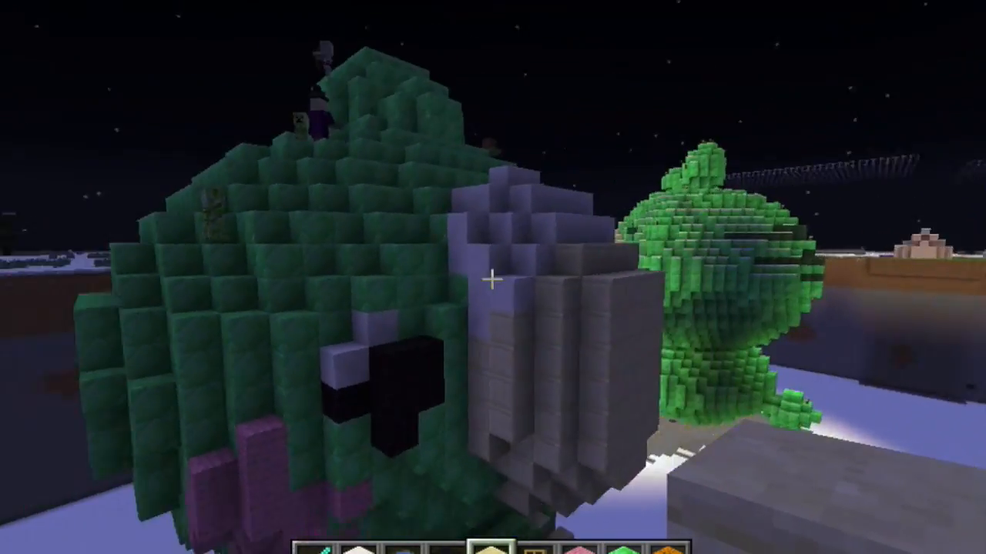
# Examine the dark green bird's beak, eye and purple cheek up close.
pyautogui.press('d')
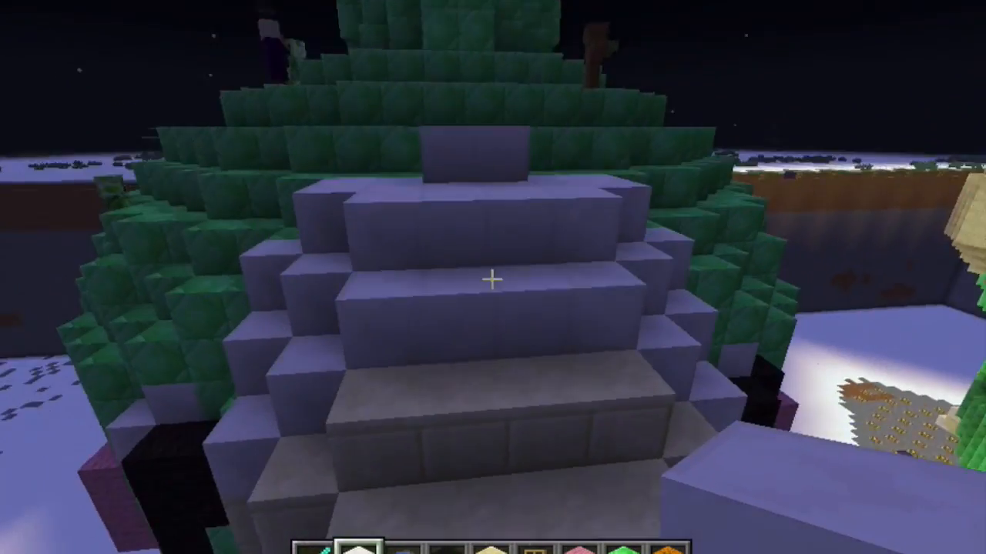
pyautogui.press('d')
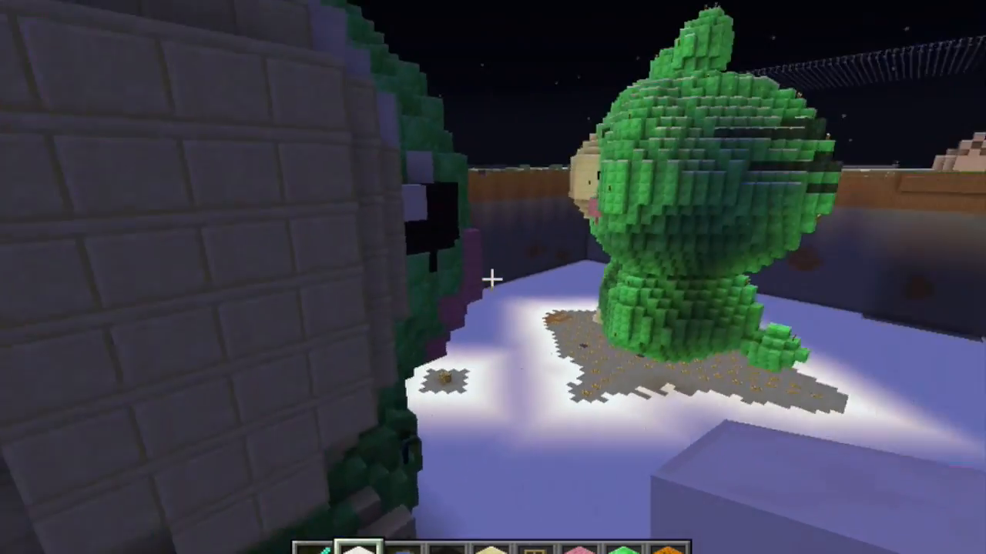
pyautogui.press('d')
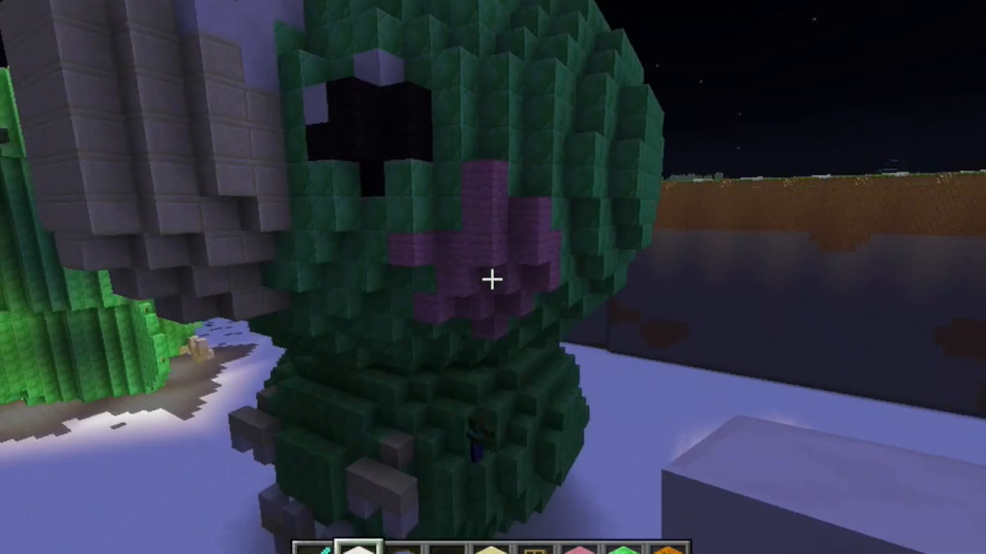
pyautogui.press('w')
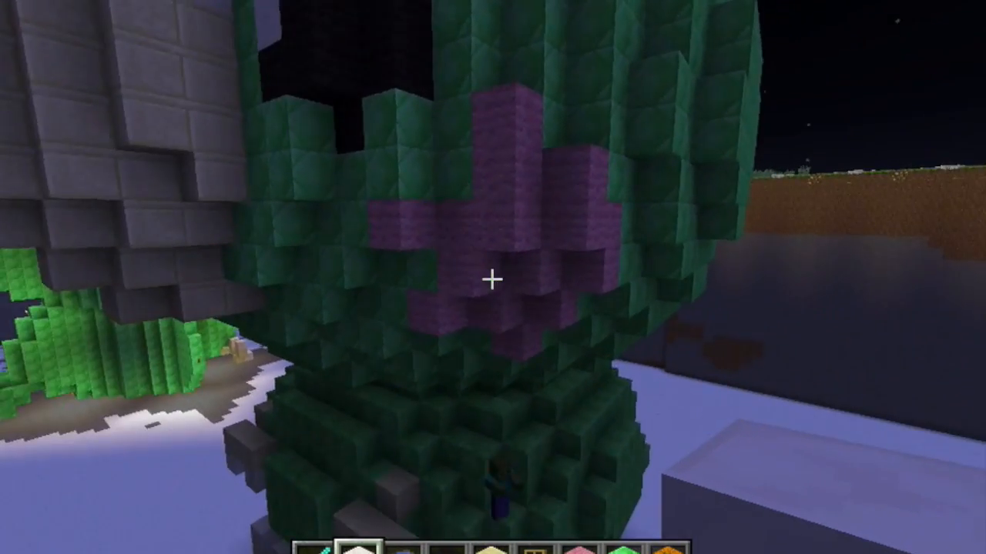
pyautogui.press('d')
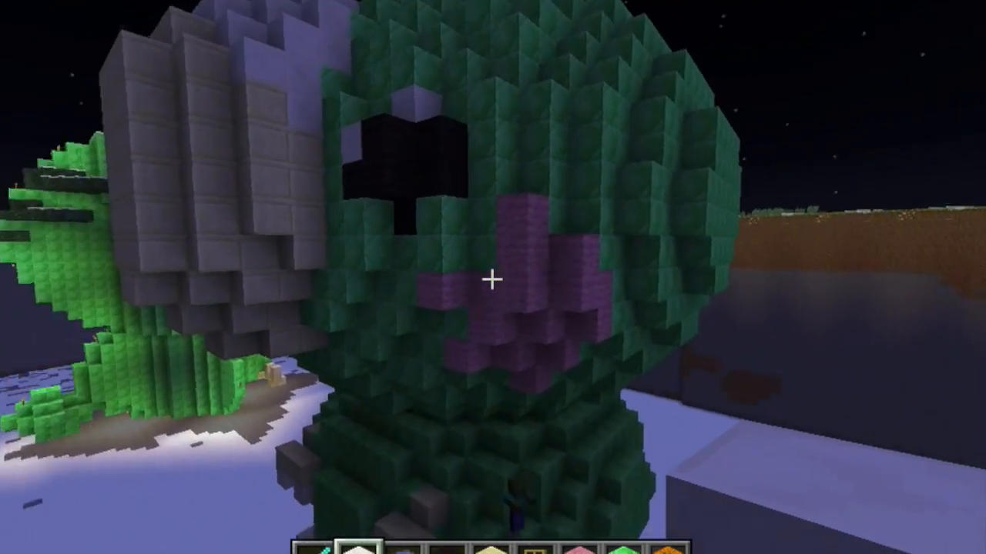
pyautogui.press('w')
pyautogui.press('s')
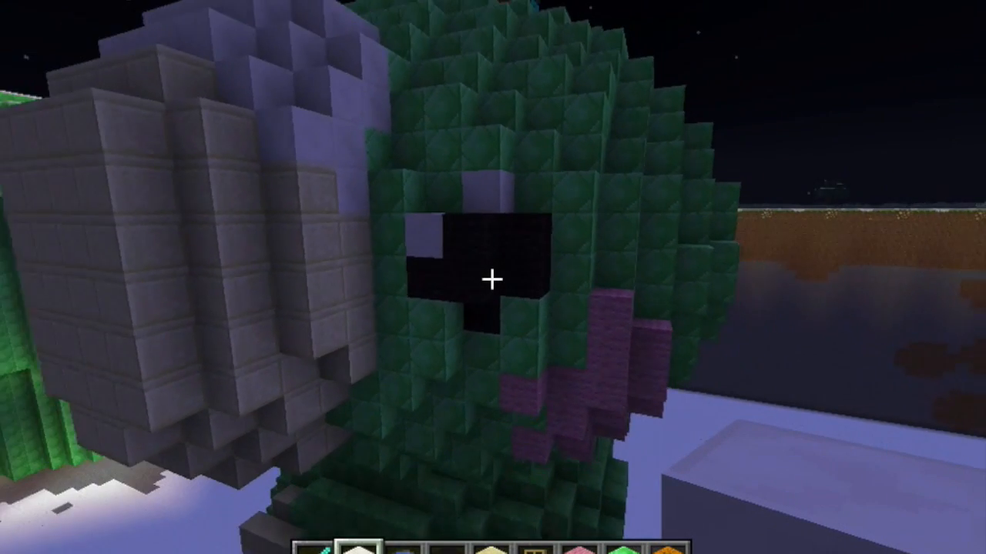